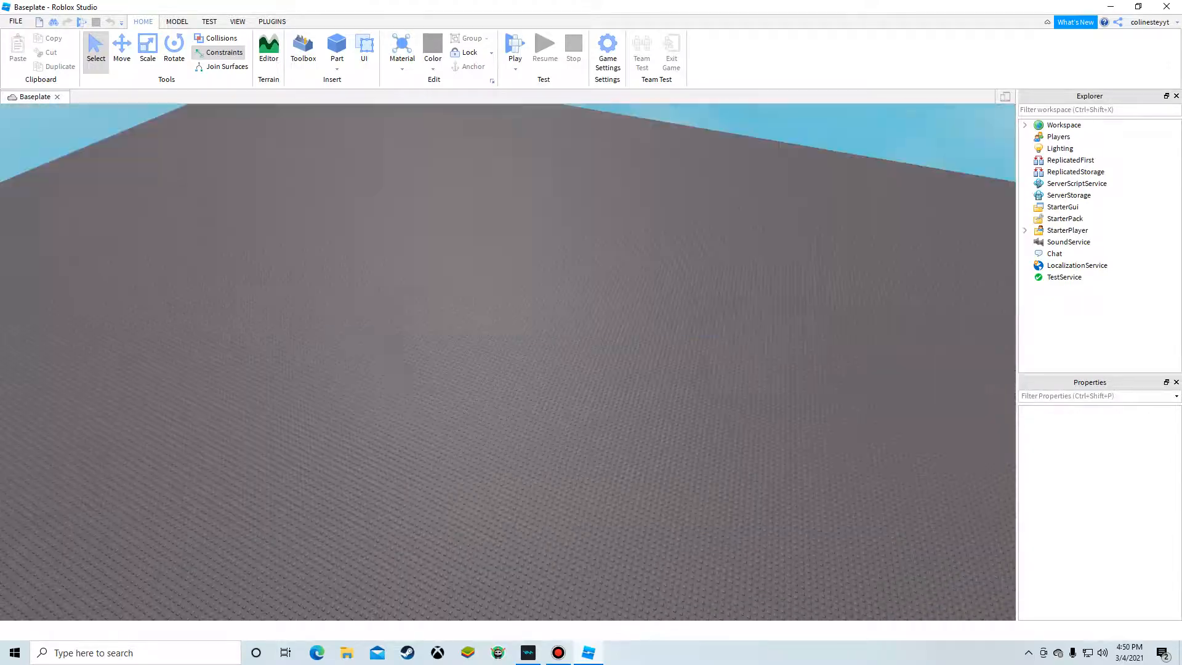
Step: Insert a new block part onto the baseplate
scroll(523, 419, up, 5)
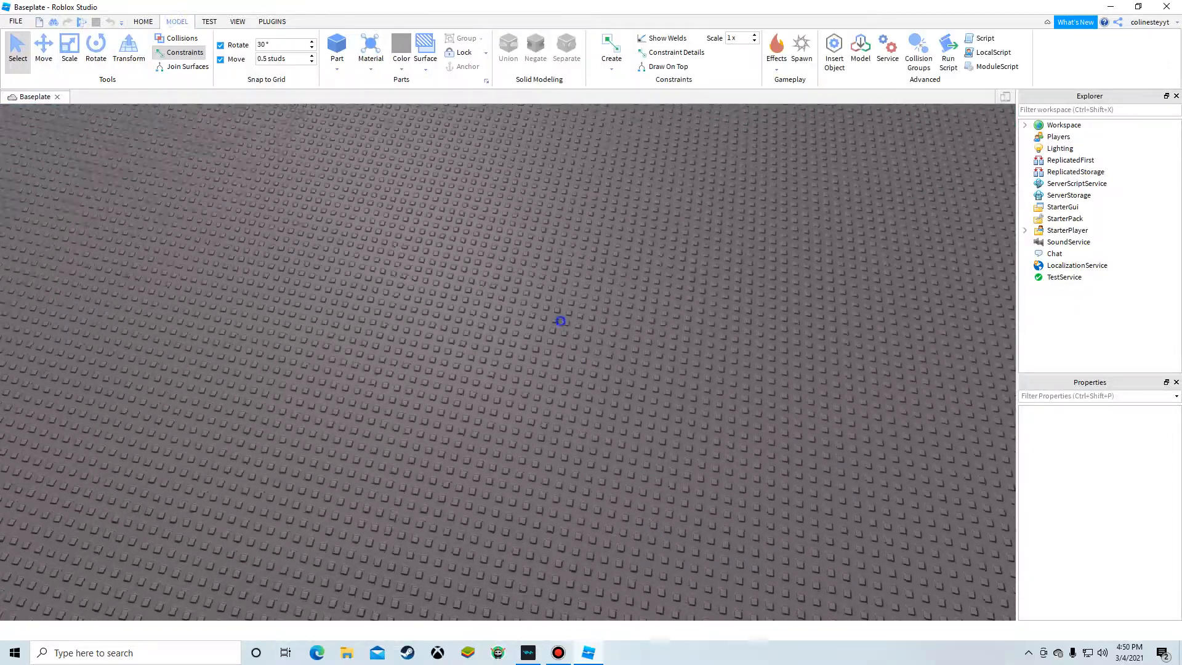
right_drag(559, 319, 628, 271)
key(w)
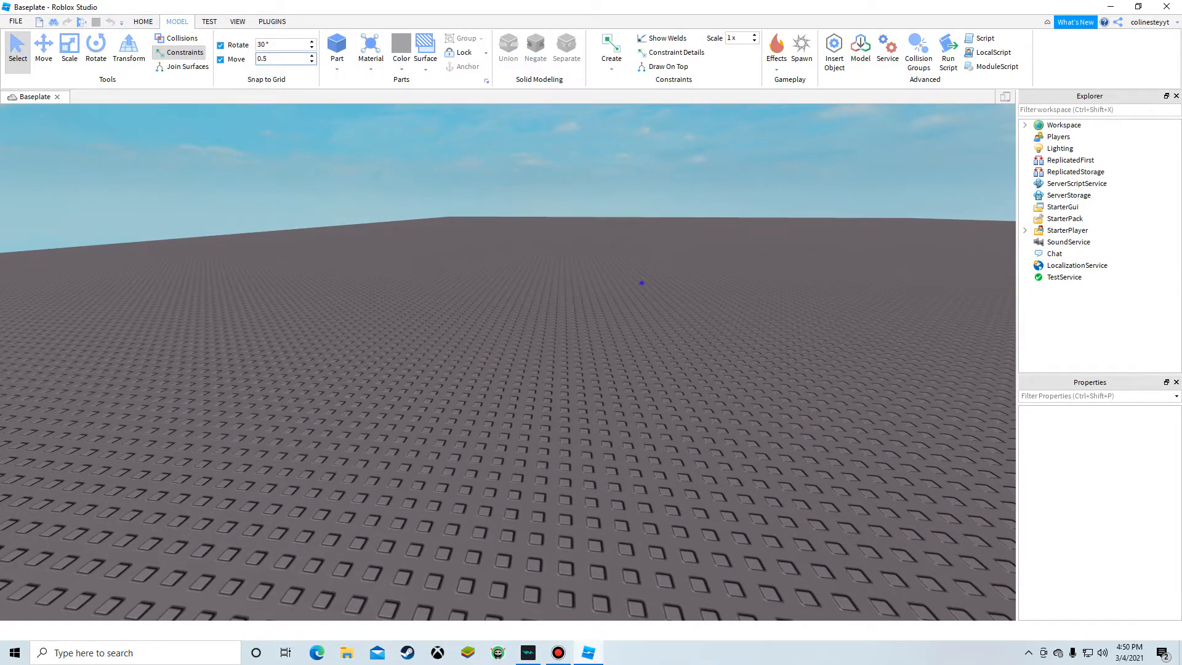
right_drag(590, 308, 554, 394)
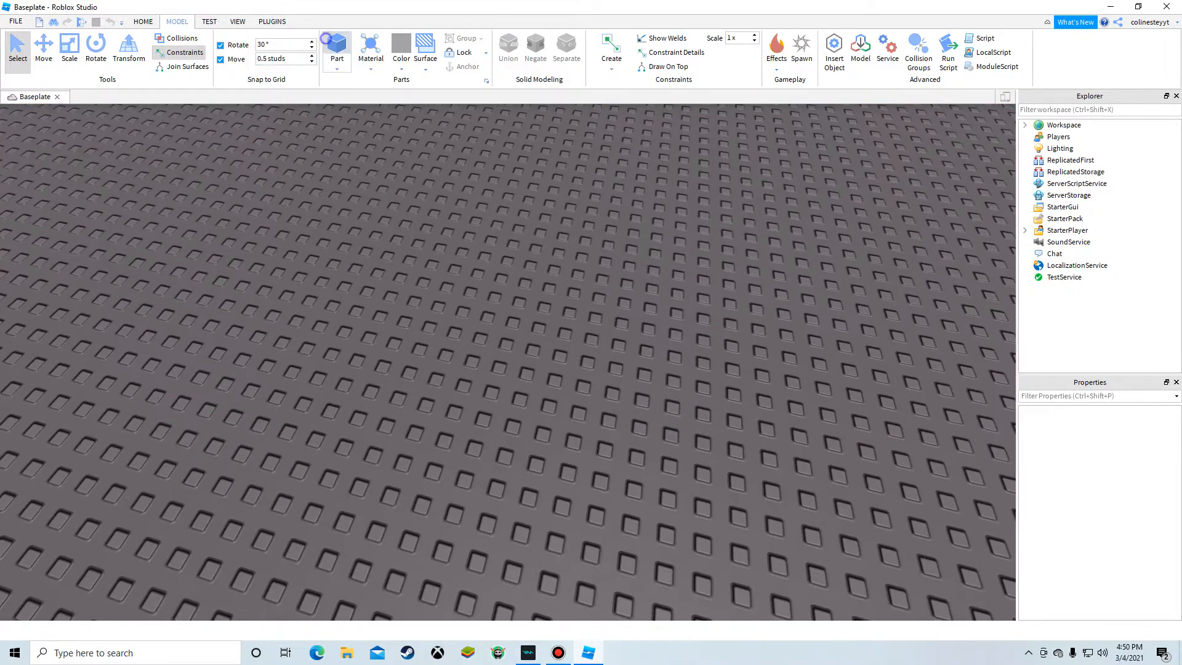
click(326, 39)
drag(499, 346, 361, 332)
Step: Scale the part into a large, thin square plate to serve as the floor
key(ctrl+3)
right_drag(361, 332, 424, 320)
scroll(507, 345, down, 5)
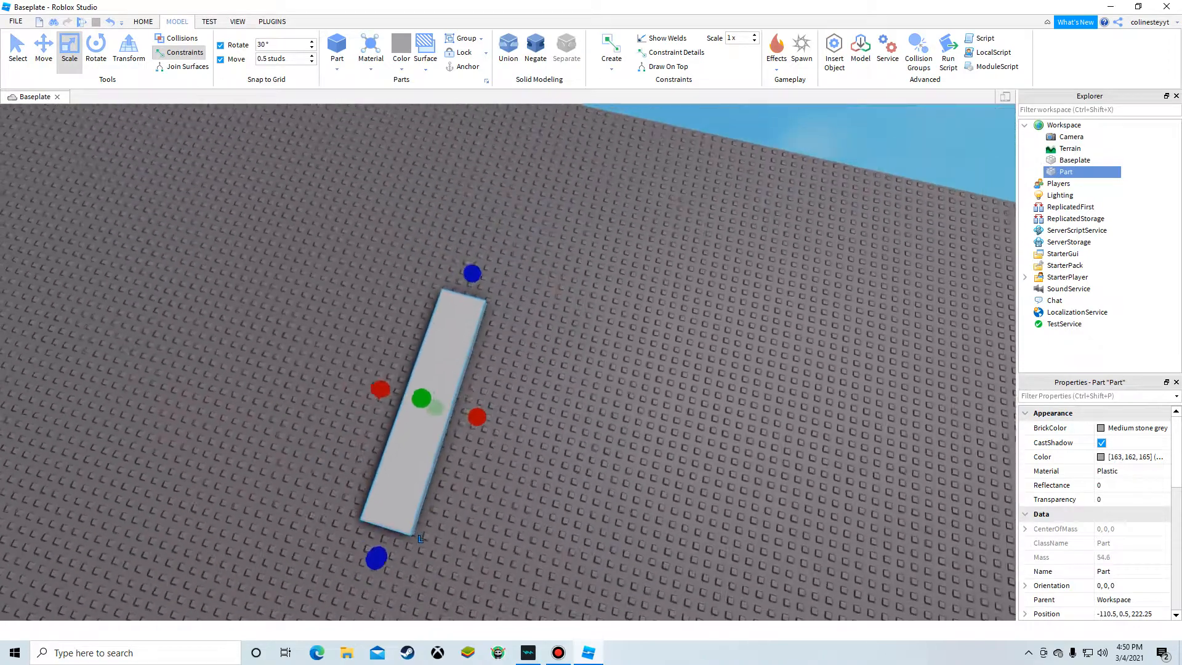
scroll(424, 351, down, 4)
drag(407, 379, 210, 323)
click(409, 248)
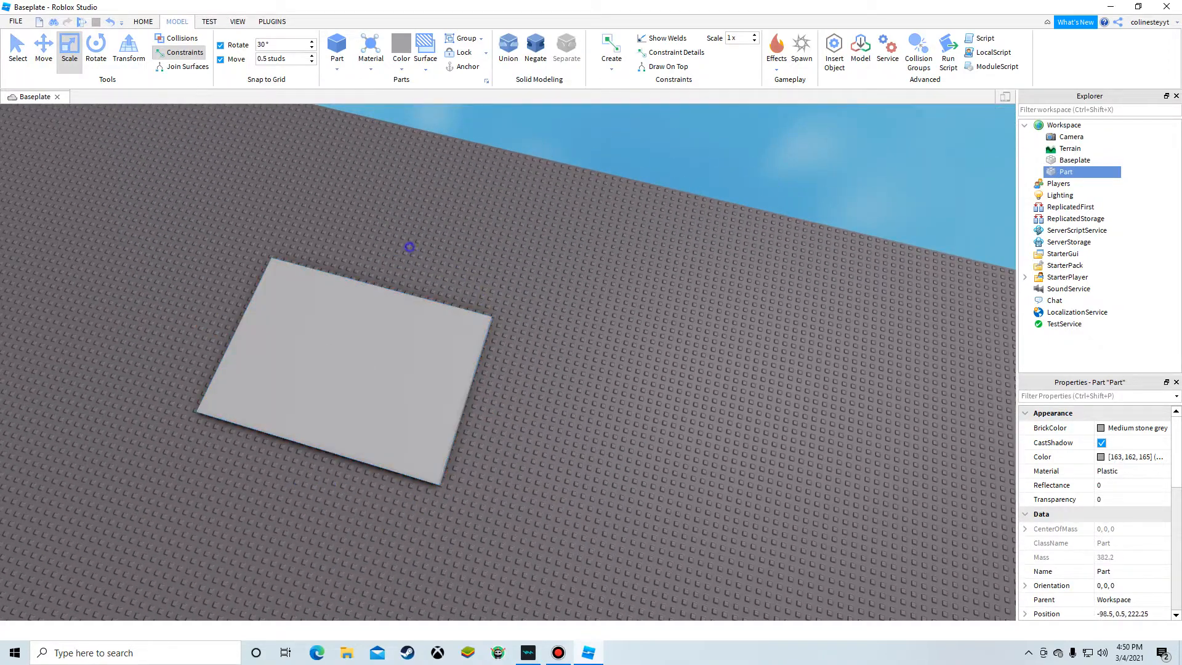
click(359, 309)
drag(389, 266, 415, 202)
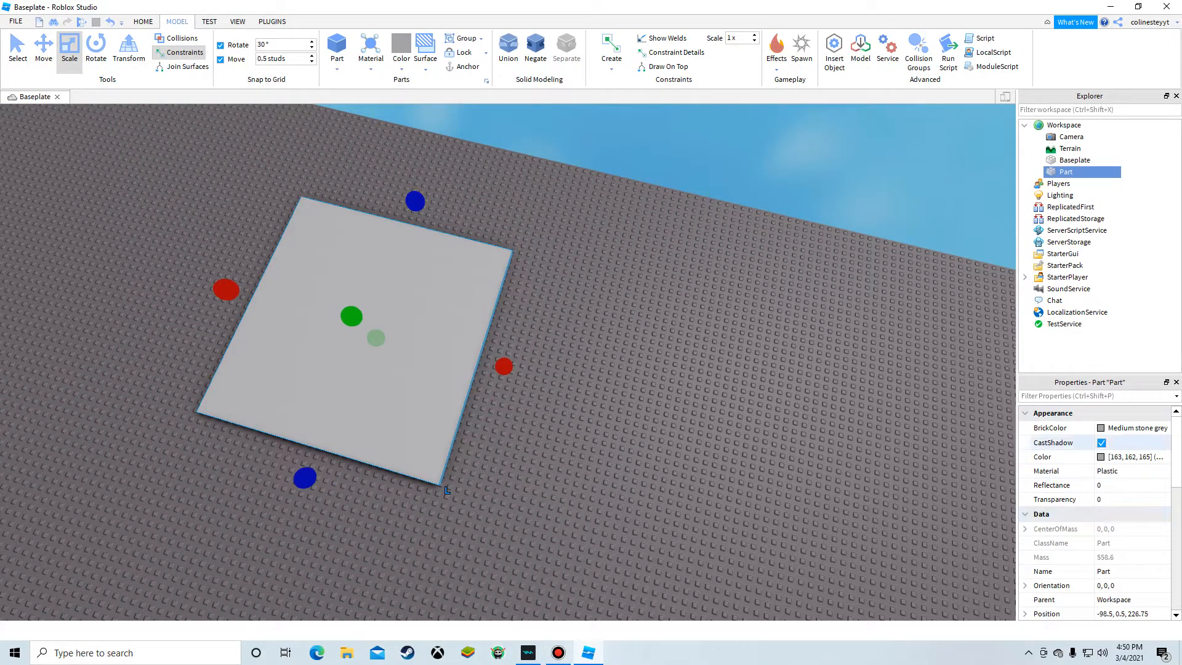
Step: Set the floor plate's material to Wood and its BrickColor to Pastel brown
click(1131, 471)
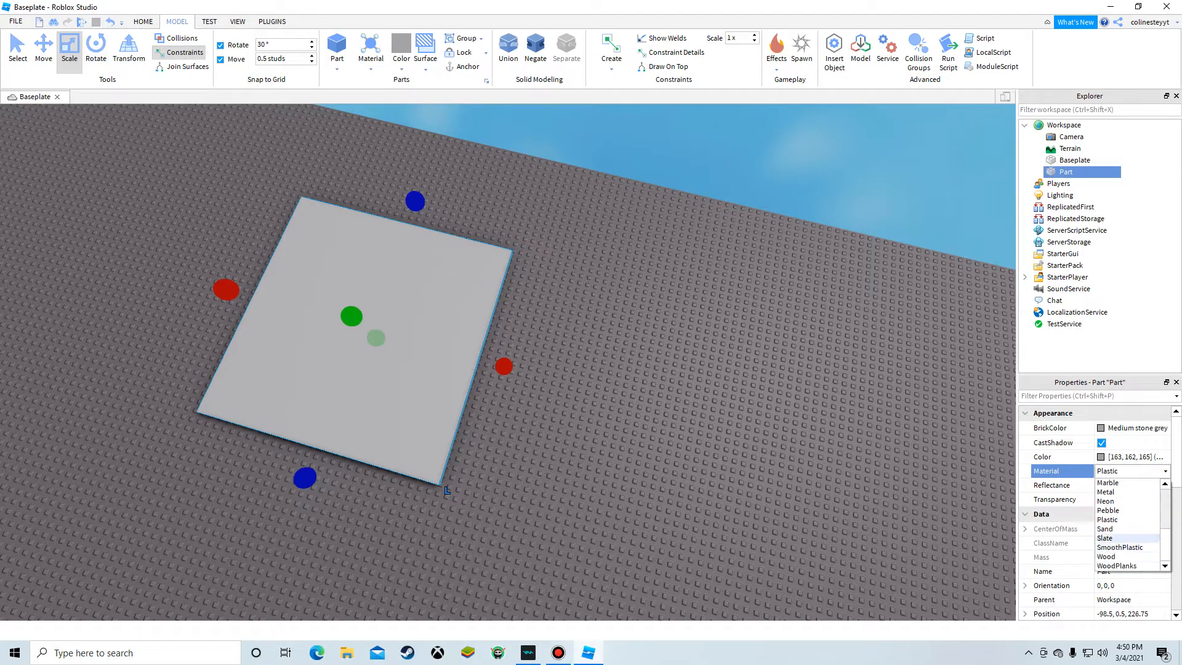
click(1108, 557)
click(1102, 428)
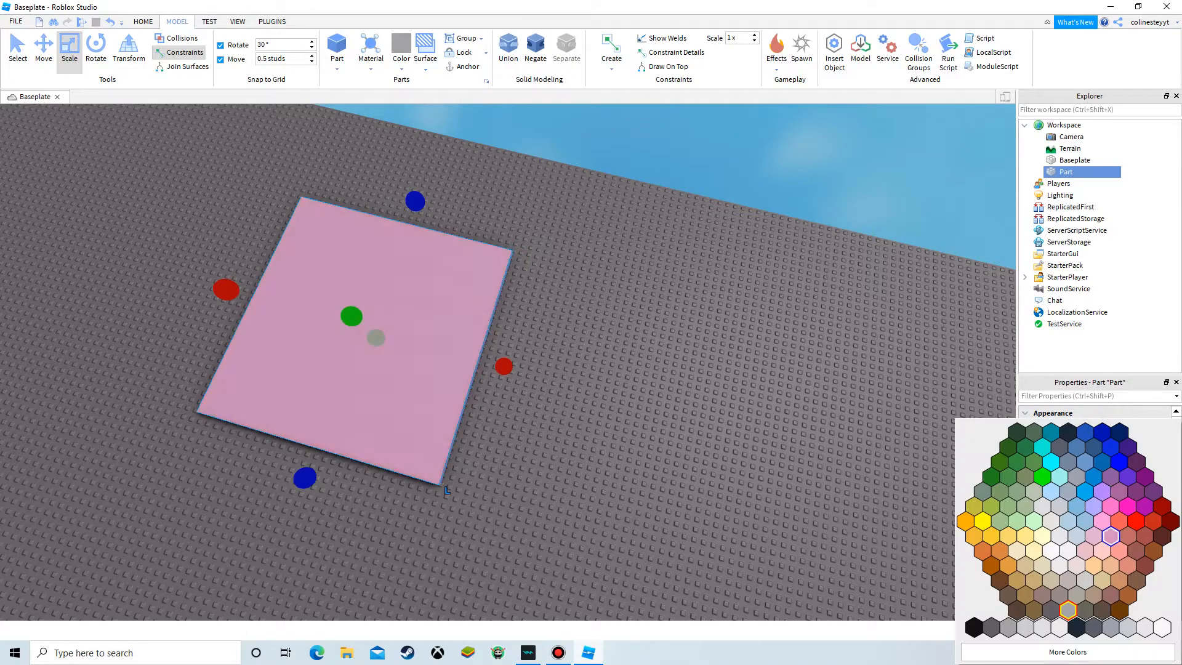
click(1102, 563)
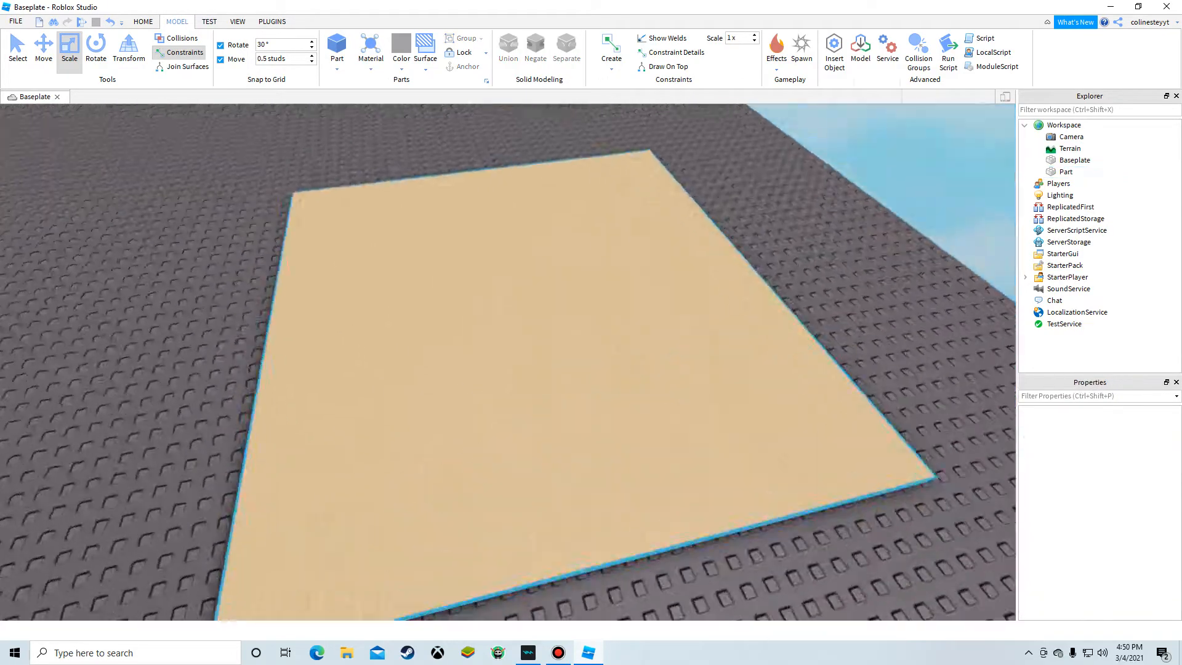
Step: Insert a second block part and move it next to the floor plate
scroll(574, 406, up, 10)
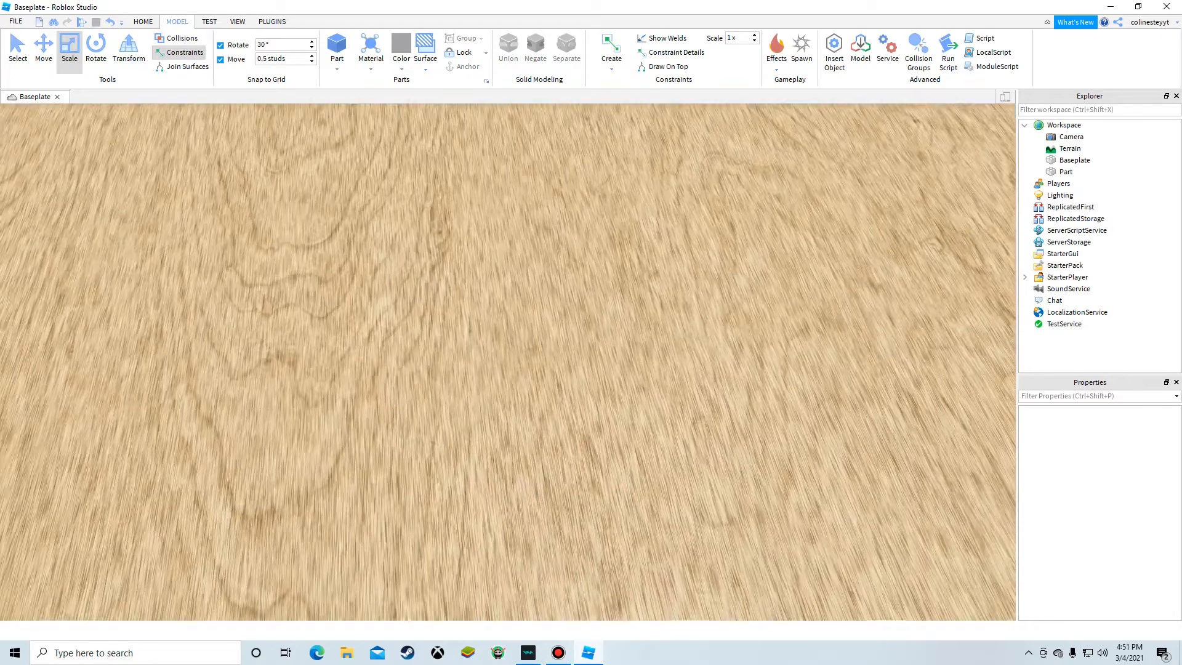
key(s)
key(a)
click(337, 46)
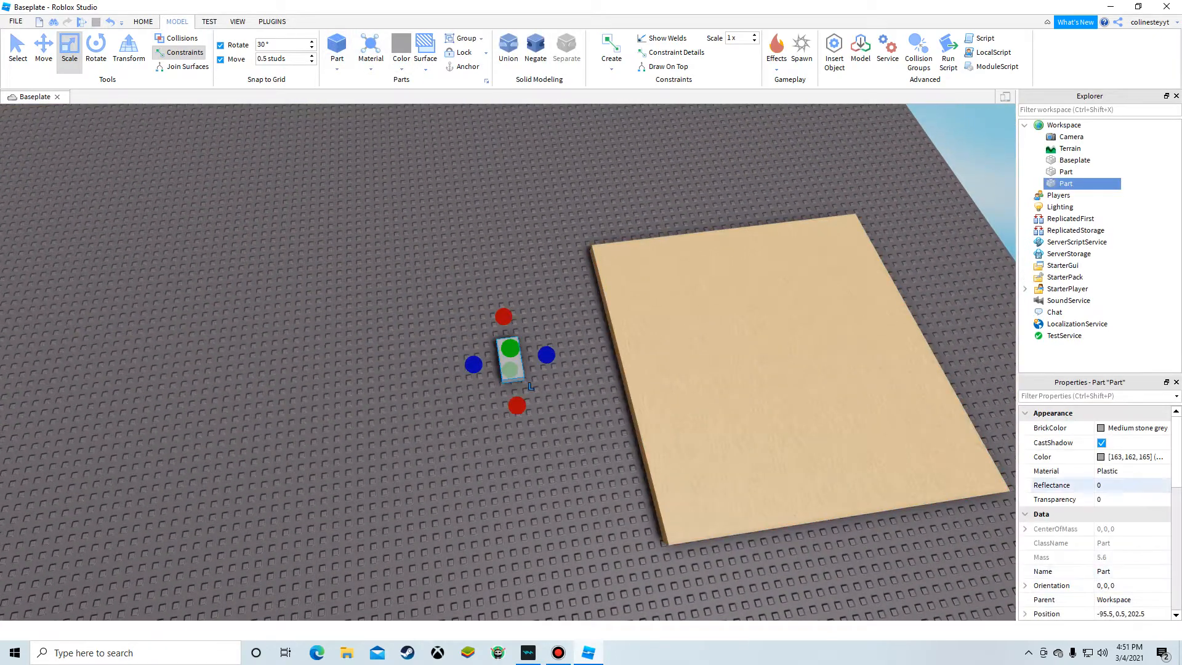
click(501, 469)
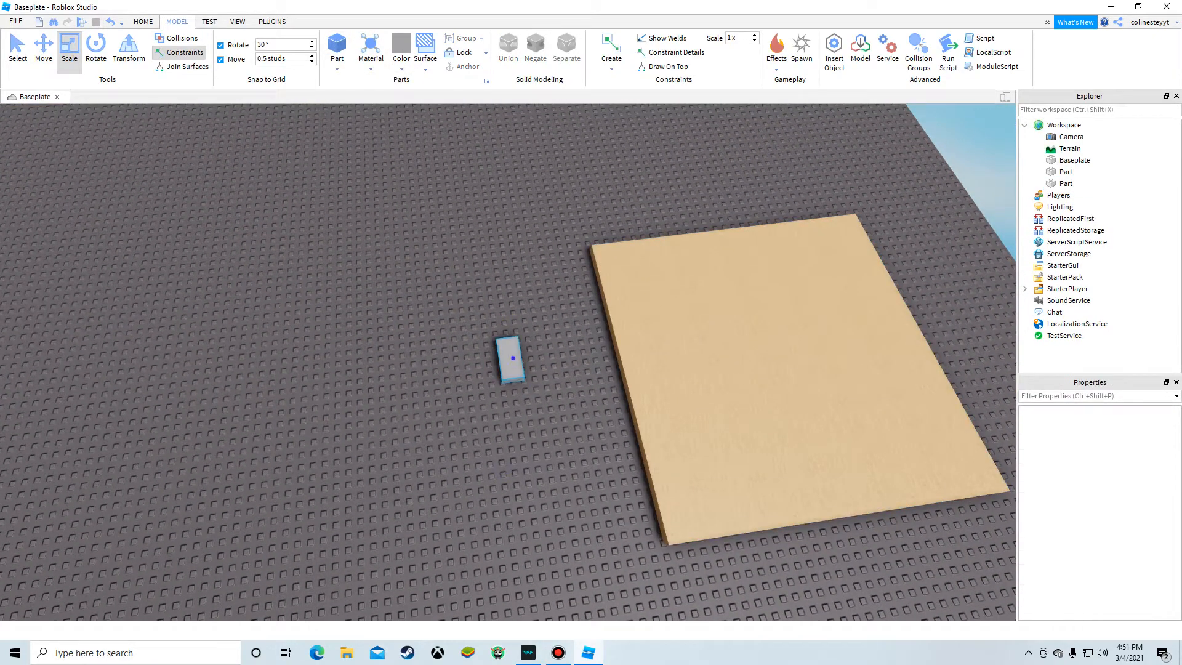
drag(511, 358, 567, 359)
Step: Scale the second part into a thin slab lying under the floor plate along its edge
scroll(567, 359, up, 5)
right_drag(566, 359, 640, 264)
drag(578, 345, 223, 265)
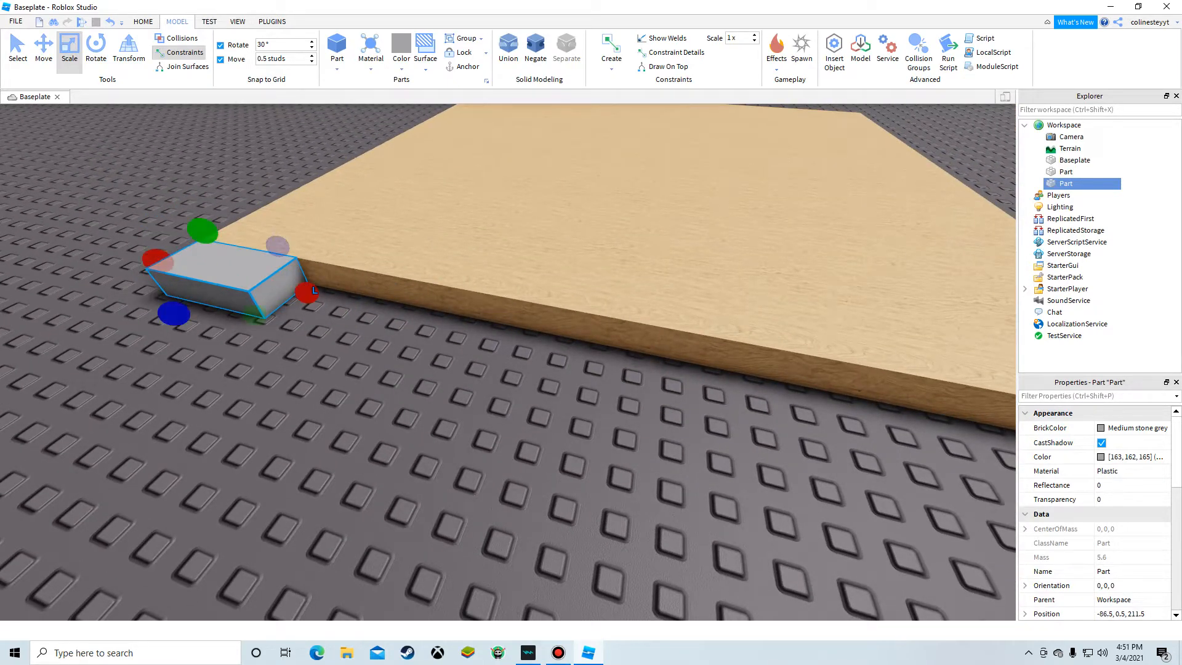
drag(174, 313, 216, 295)
key(d)
drag(320, 280, 772, 491)
click(894, 514)
key(d)
key(s)
key(a)
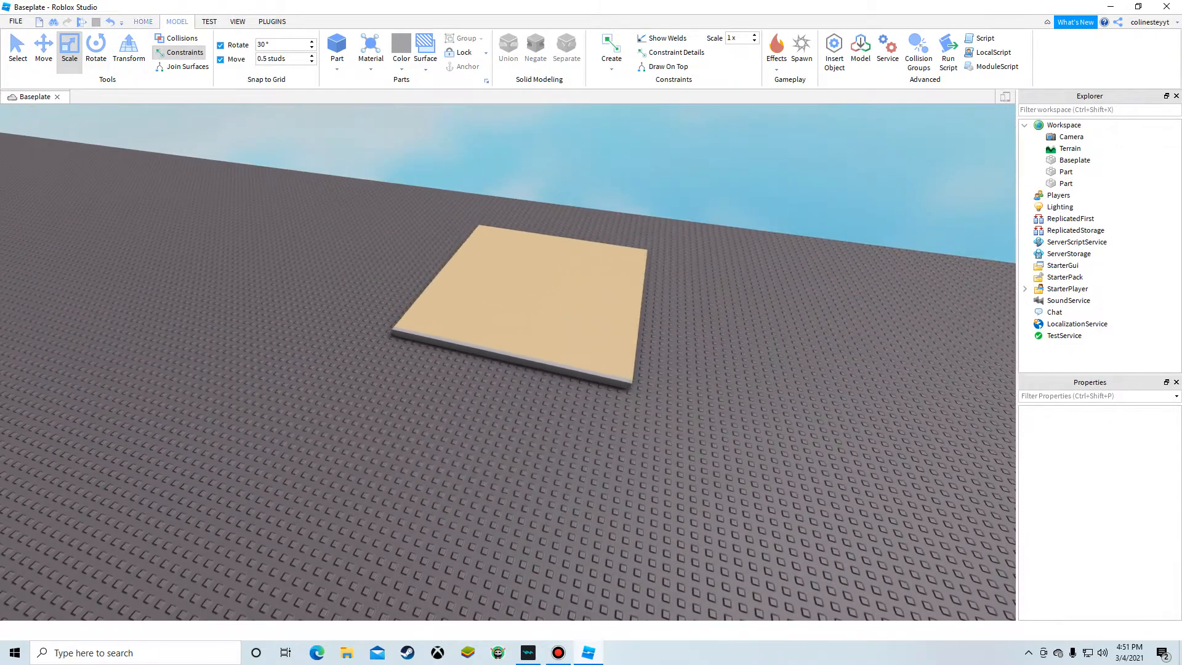
Step: Open the Toolbox panel
click(141, 22)
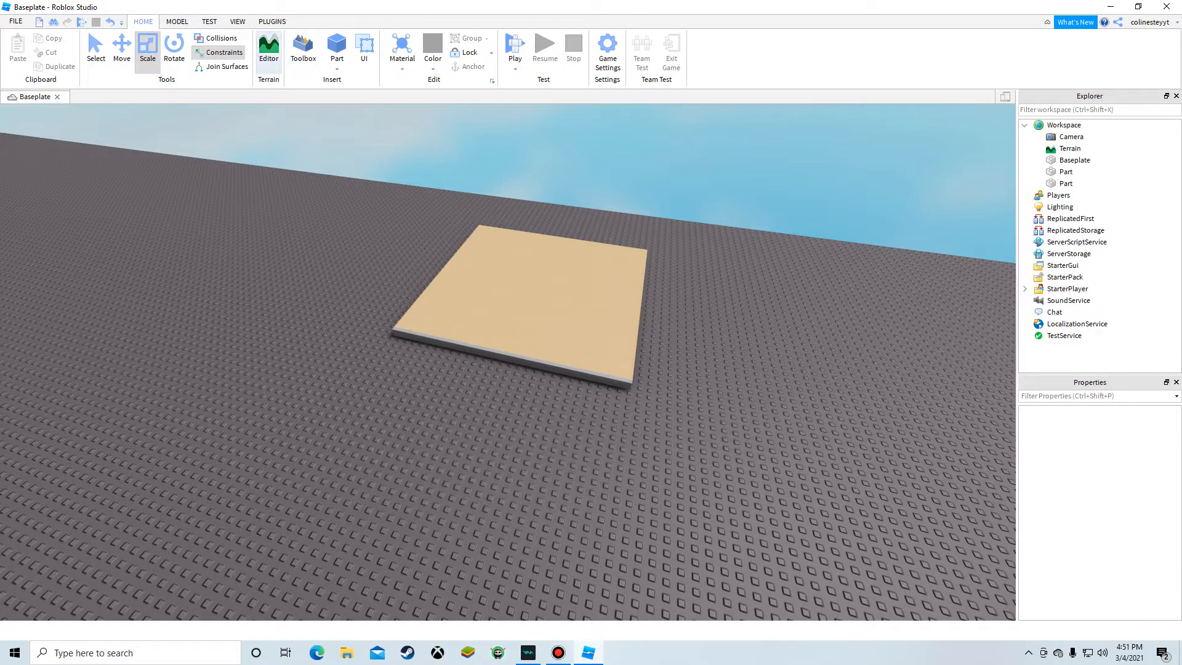
click(302, 51)
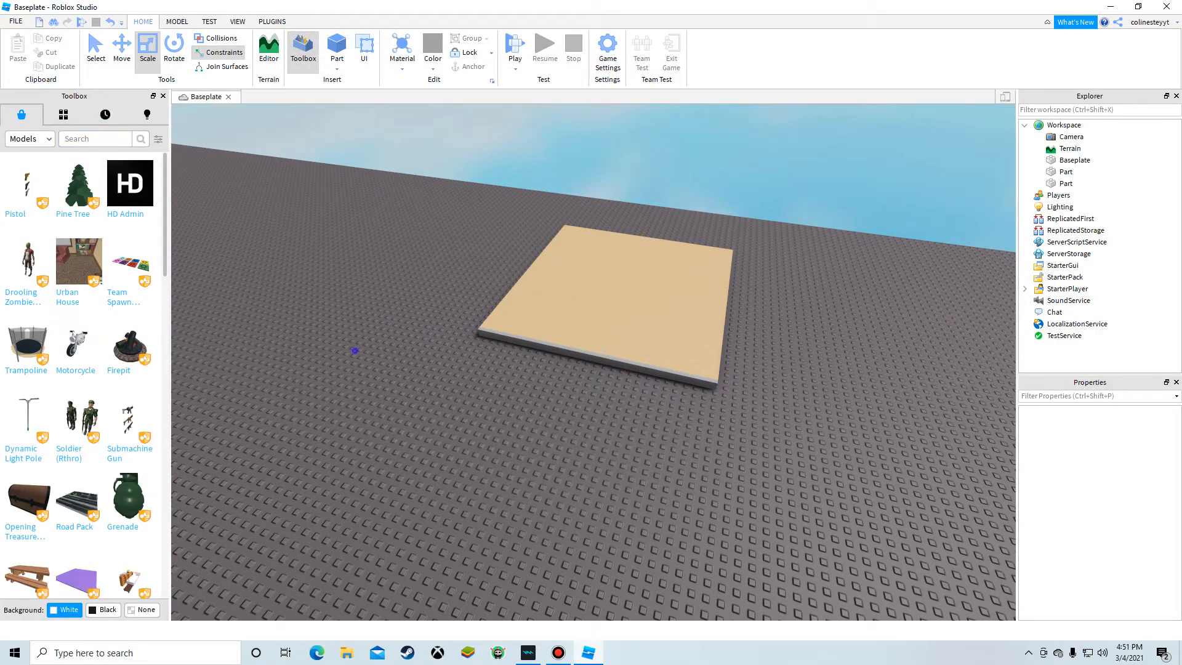
click(273, 22)
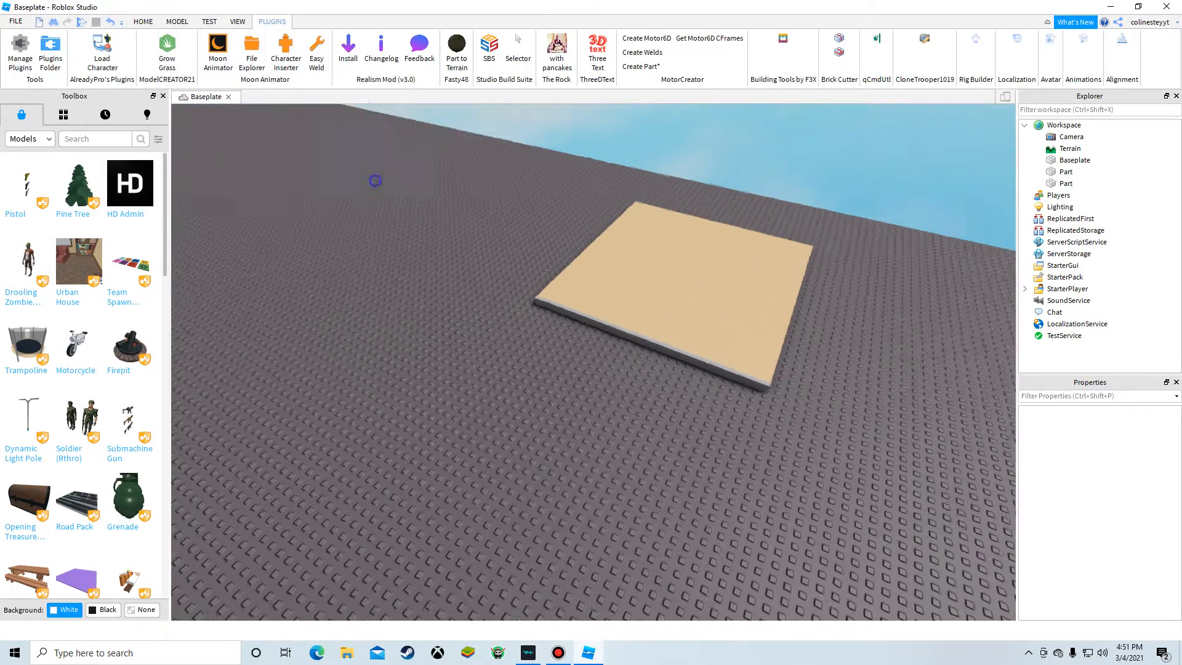
key(a)
click(104, 49)
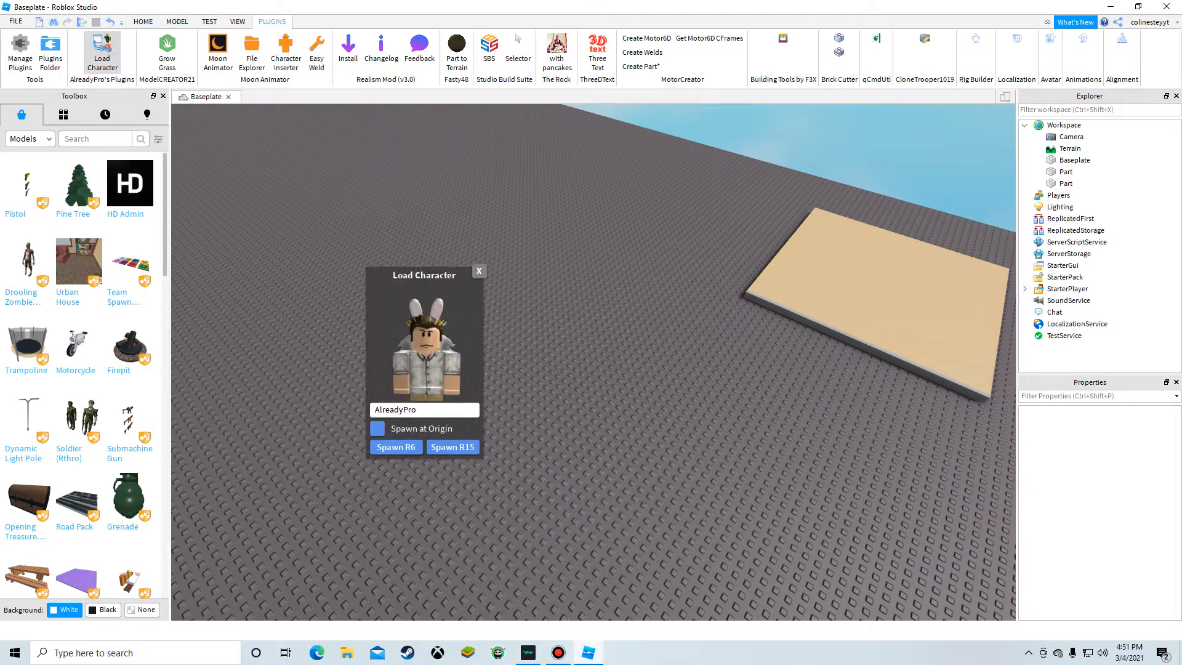
key(BackSpace)
key(BackSpace)
key(BackSpace)
key(BackSpace)
key(BackSpace)
key(BackSpace)
key(BackSpace)
key(BackSpace)
key(BackSpace)
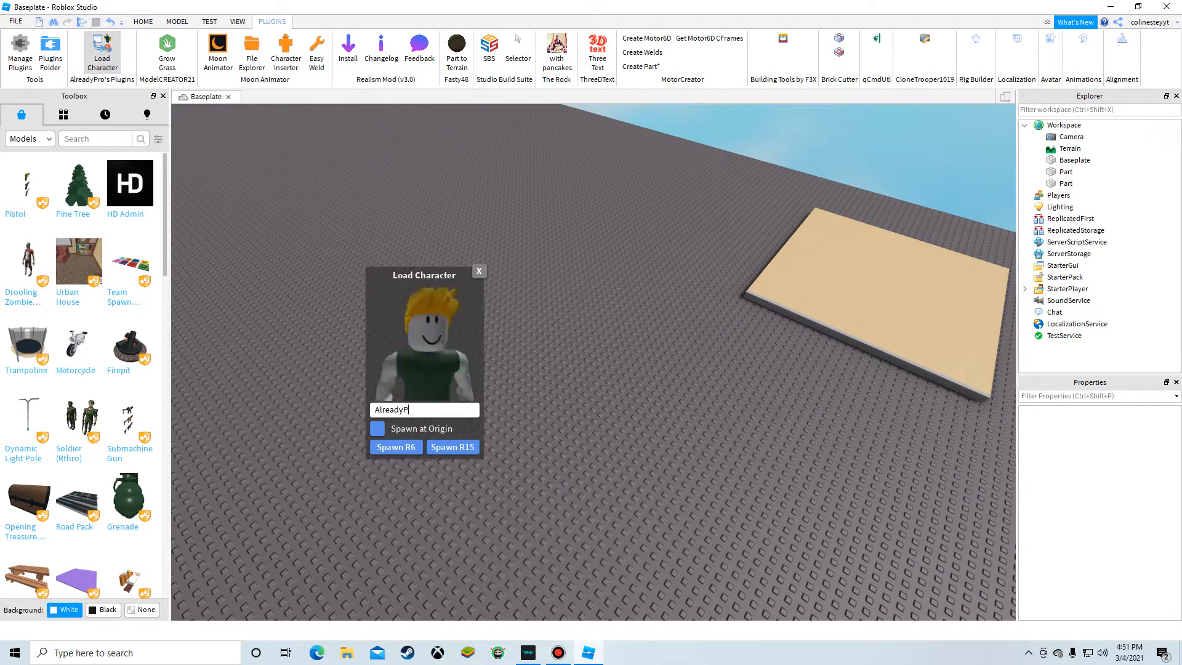
text(noob)
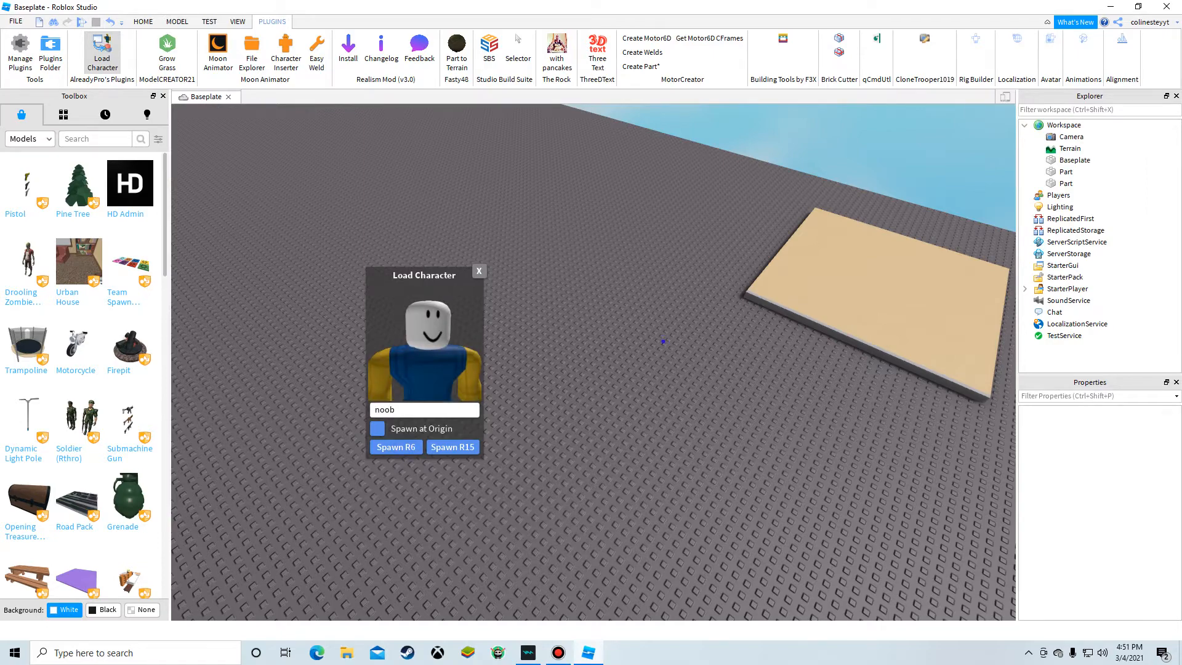
right_drag(663, 341, 616, 301)
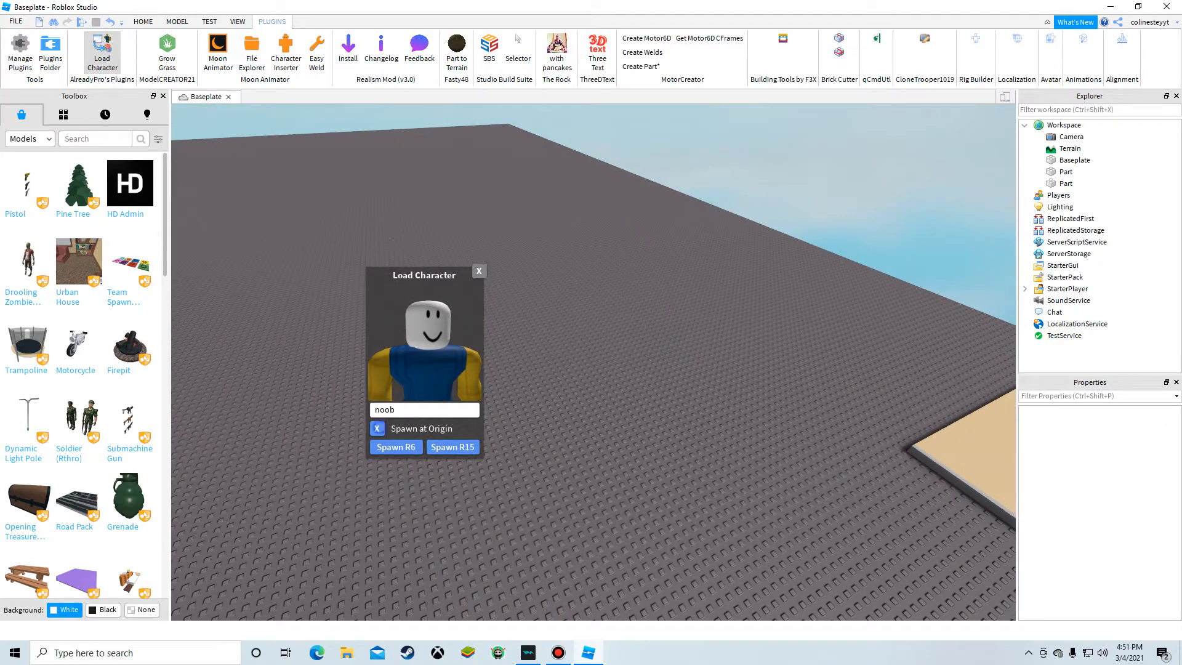
right_drag(616, 301, 541, 237)
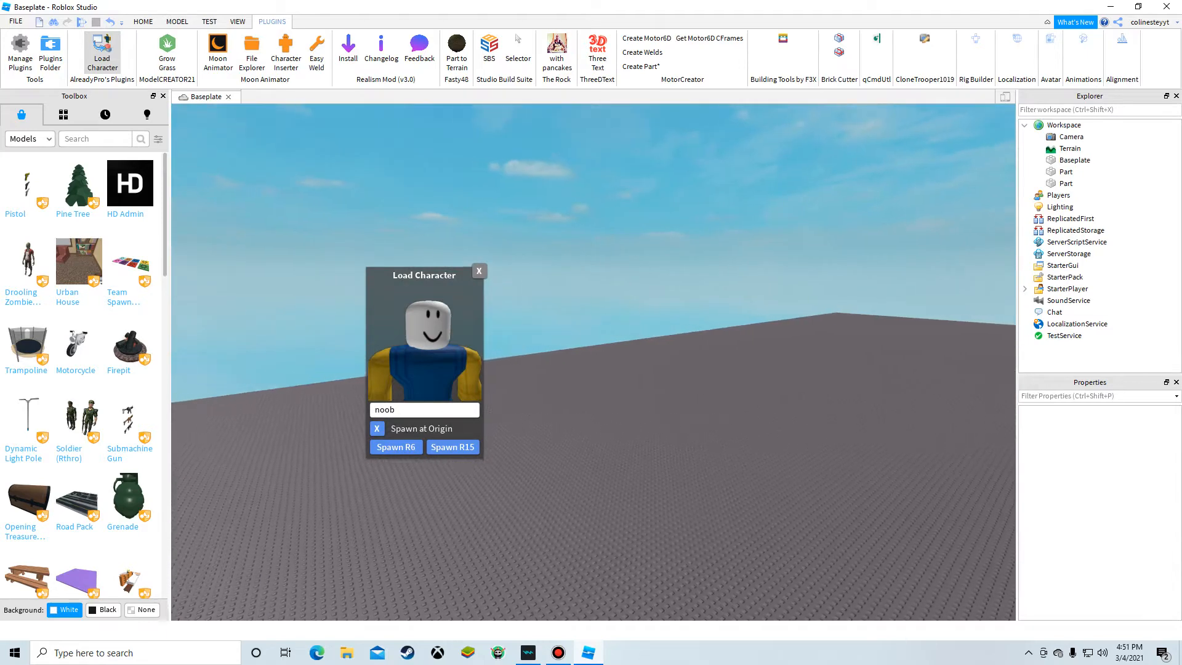
click(479, 271)
Step: Search the Toolbox models for su tart and place the SU TART character on the wooden floor
right_drag(923, 449, 850, 523)
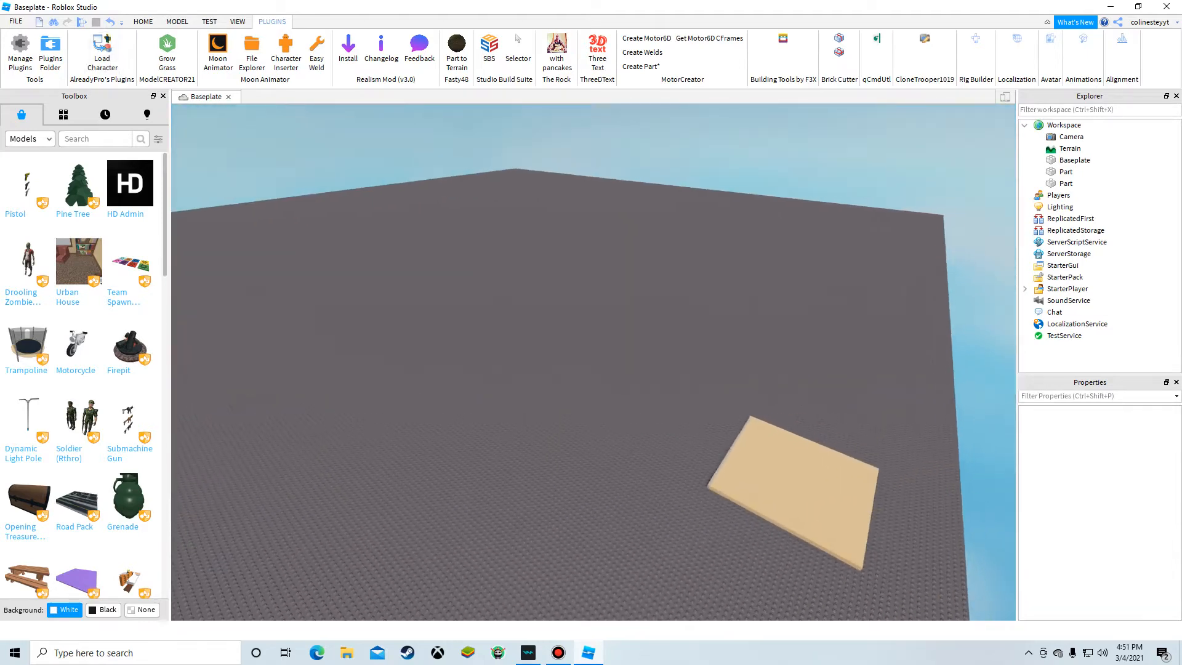
scroll(791, 443, up, 4)
right_drag(792, 443, 815, 492)
key(w)
key(a)
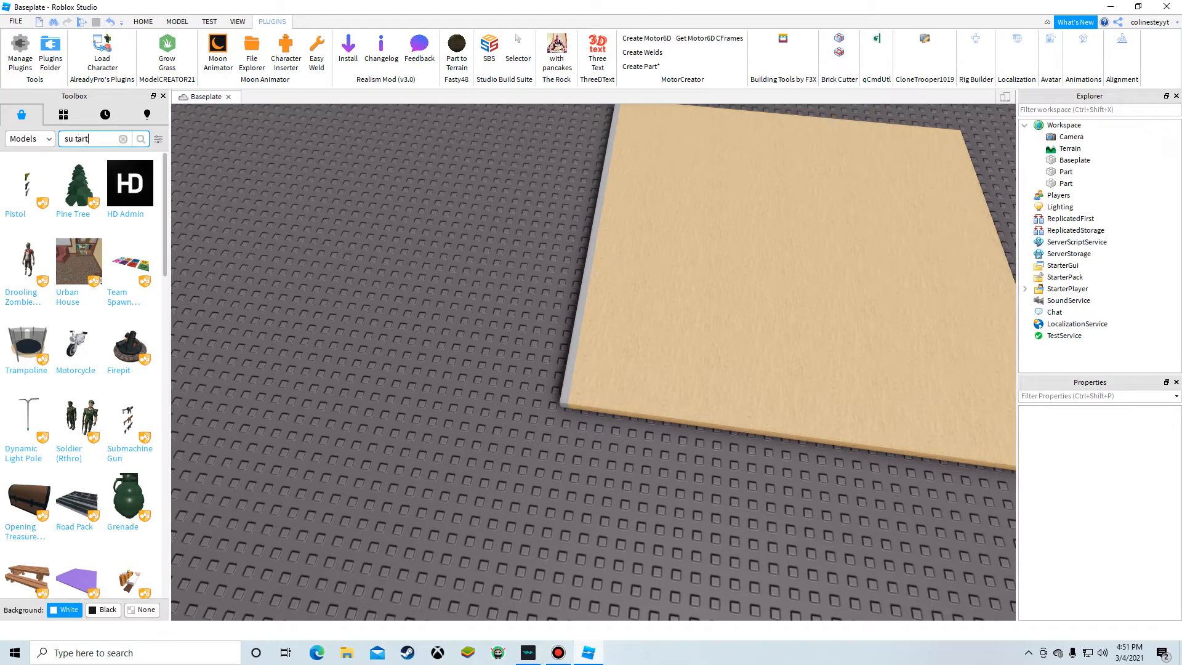
key(Return)
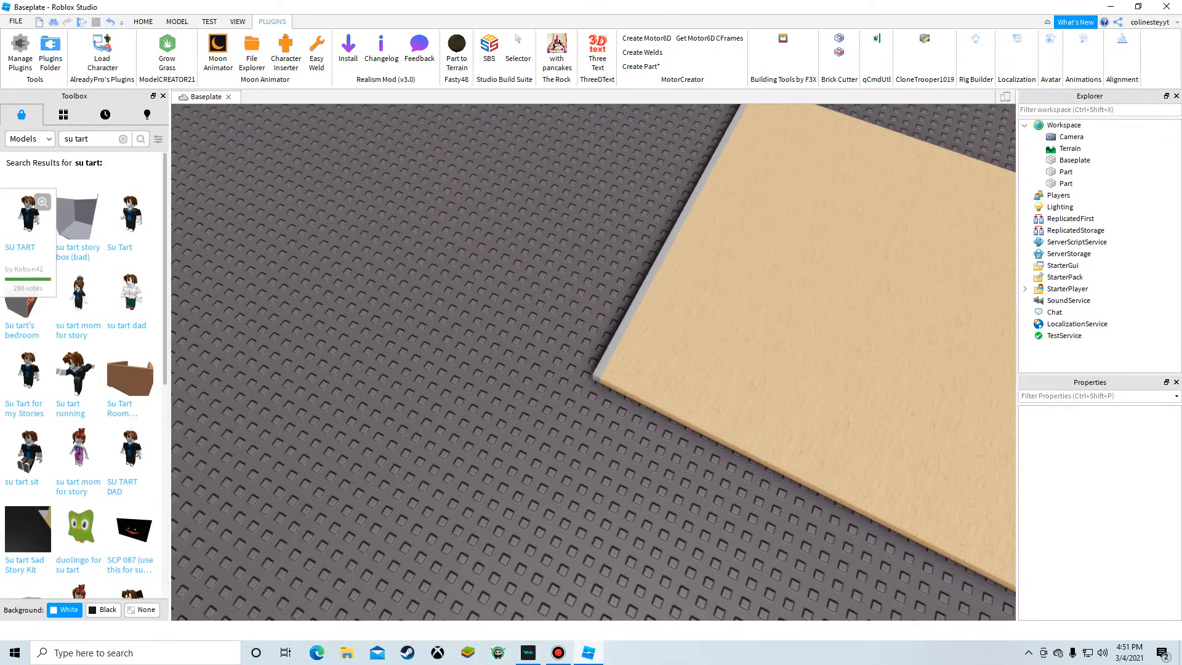
click(26, 216)
right_drag(529, 393, 615, 346)
drag(616, 346, 732, 170)
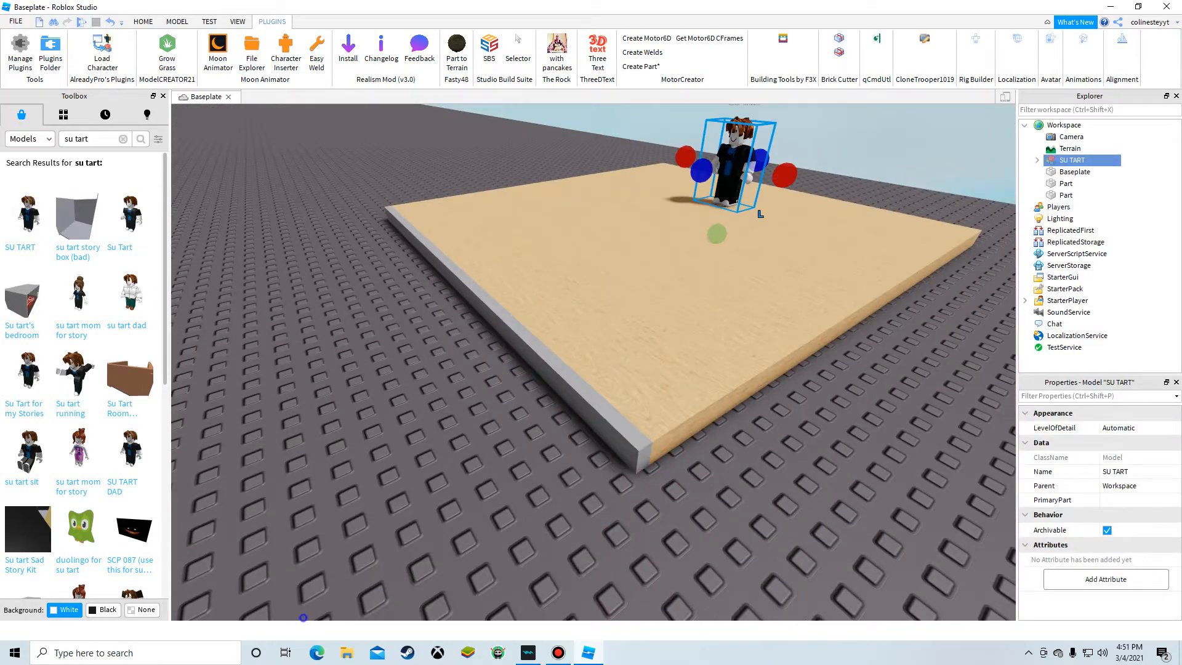
click(303, 618)
right_drag(303, 617, 431, 554)
drag(516, 249, 457, 308)
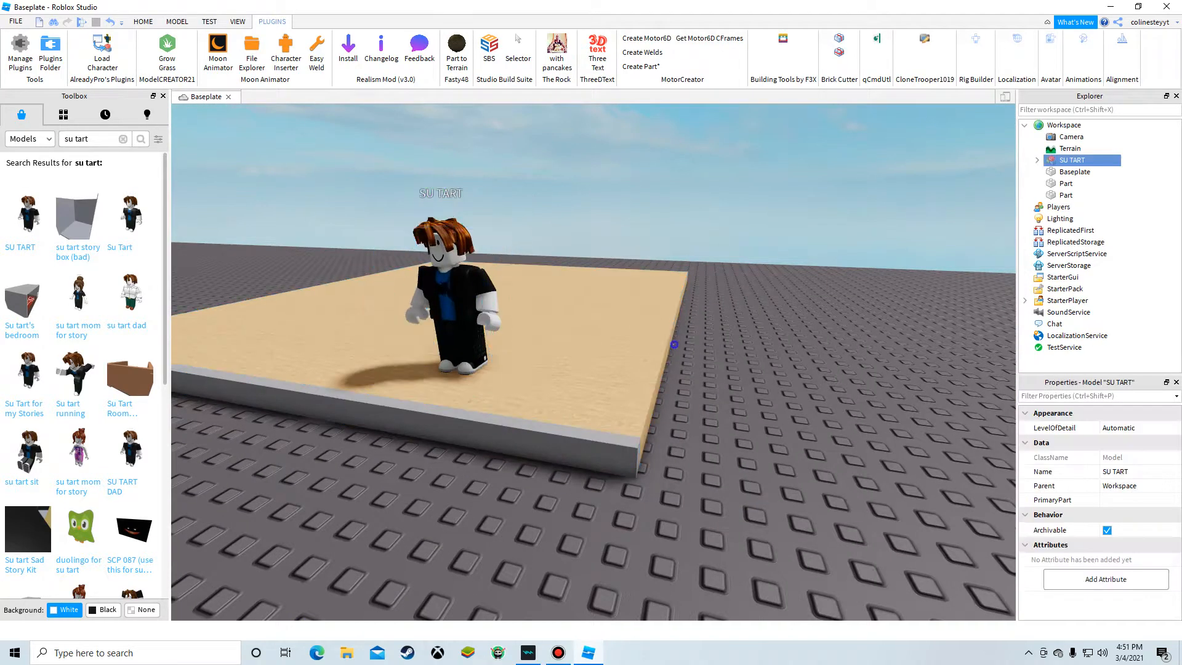
Step: Select the slab under the floor and scale it upward into a tall wall along the floor's edge
click(675, 345)
right_drag(601, 340, 572, 261)
click(573, 258)
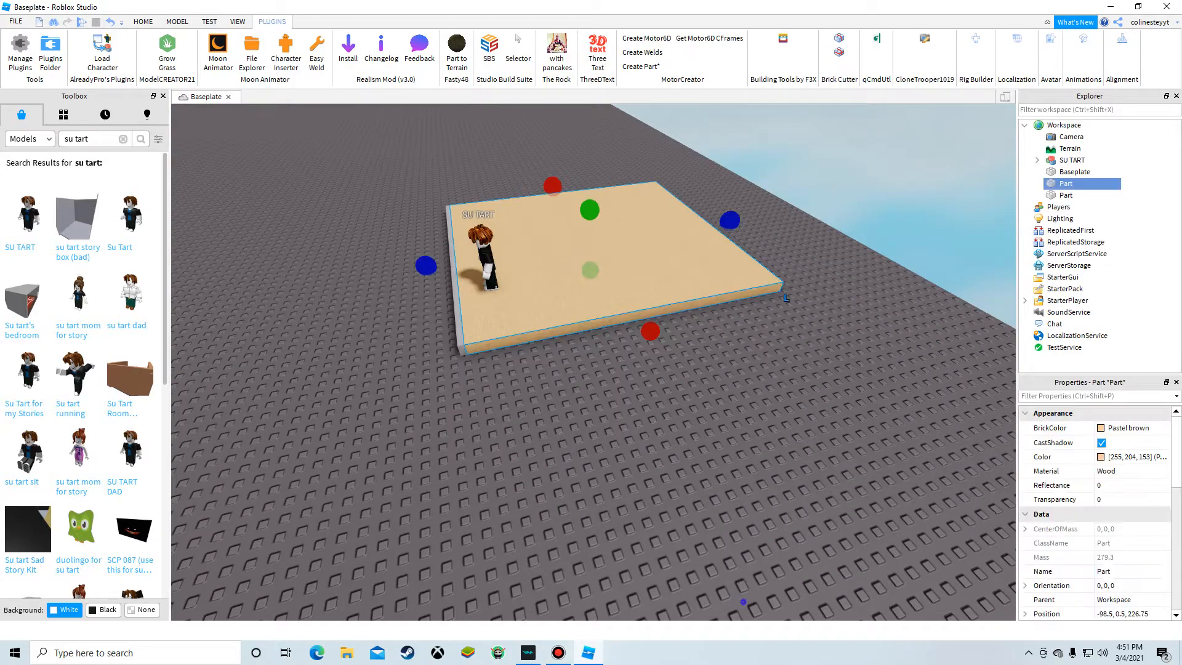
click(786, 298)
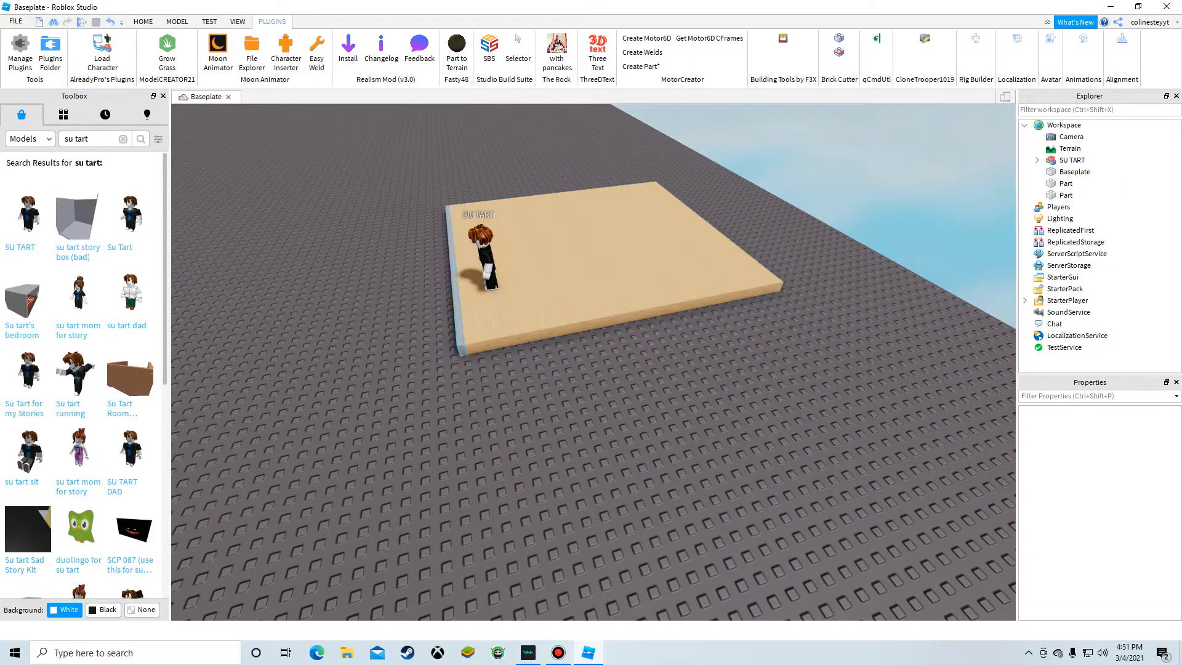
click(455, 289)
right_drag(455, 290, 582, 206)
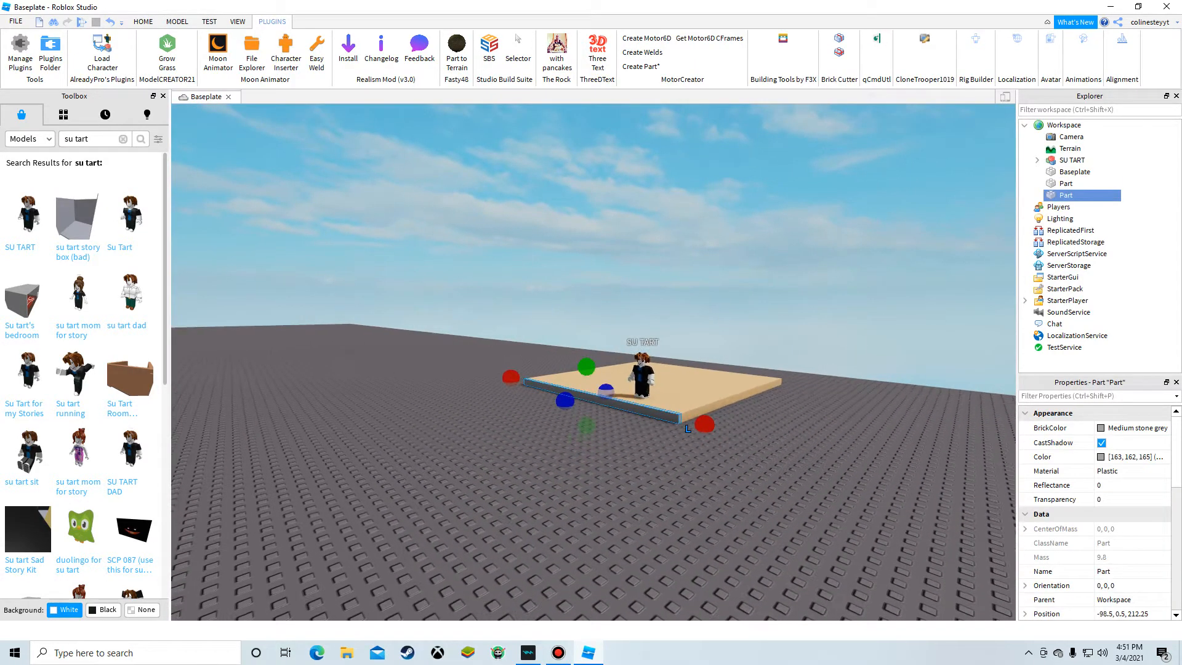
drag(586, 367, 586, 237)
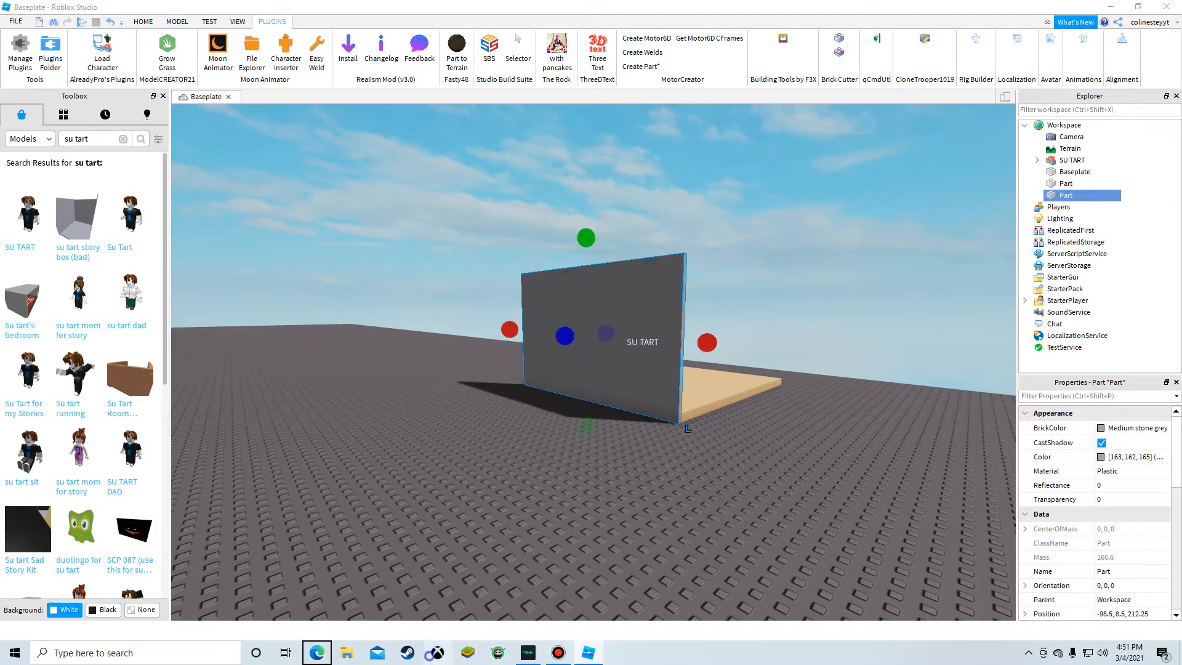
Step: Close the Toolbox and set the wall's BrickColor to a brown swatch
click(163, 96)
click(383, 403)
key(w)
right_drag(382, 403, 419, 301)
click(421, 293)
key(d)
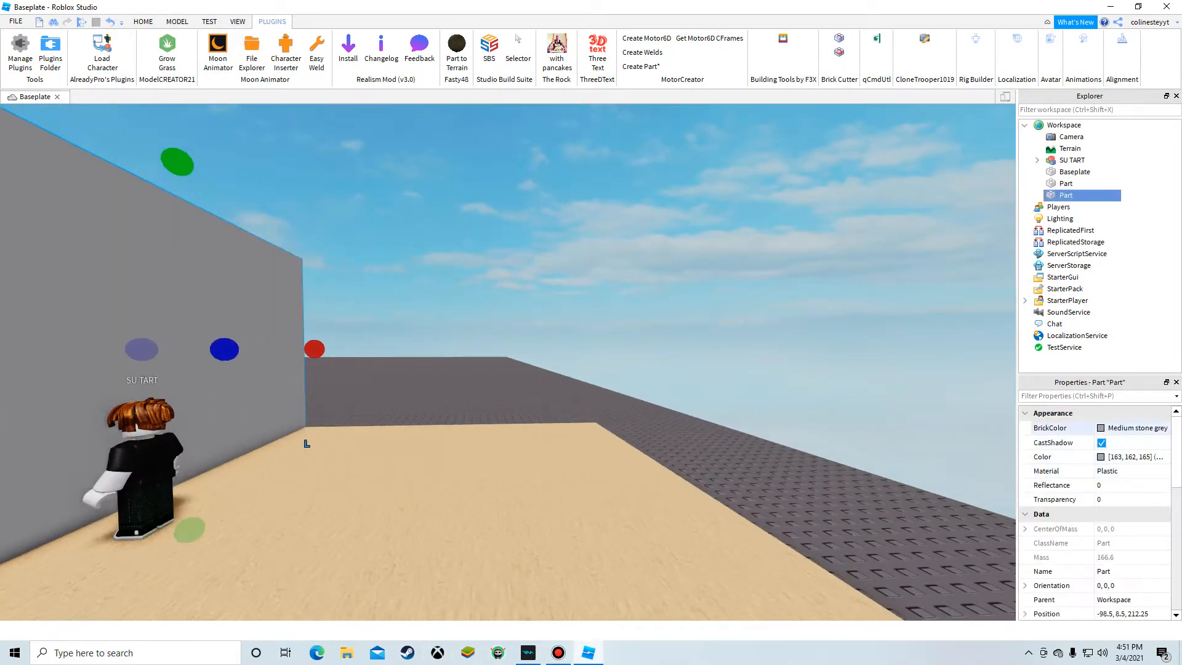
click(1111, 427)
click(897, 419)
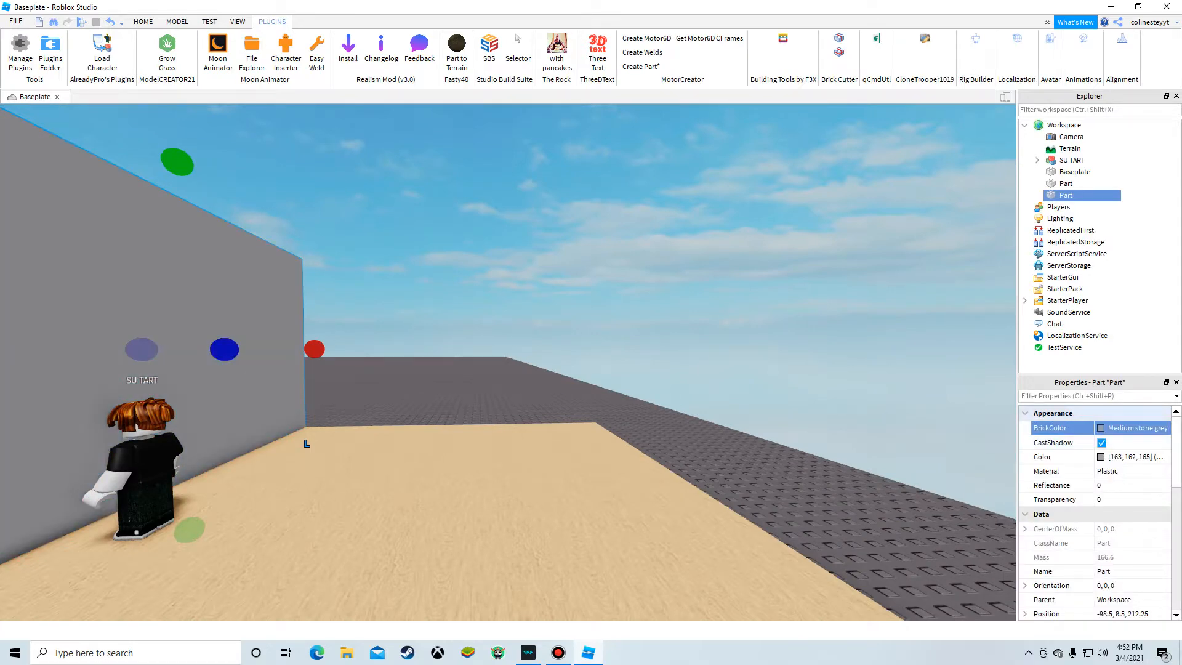
click(1107, 428)
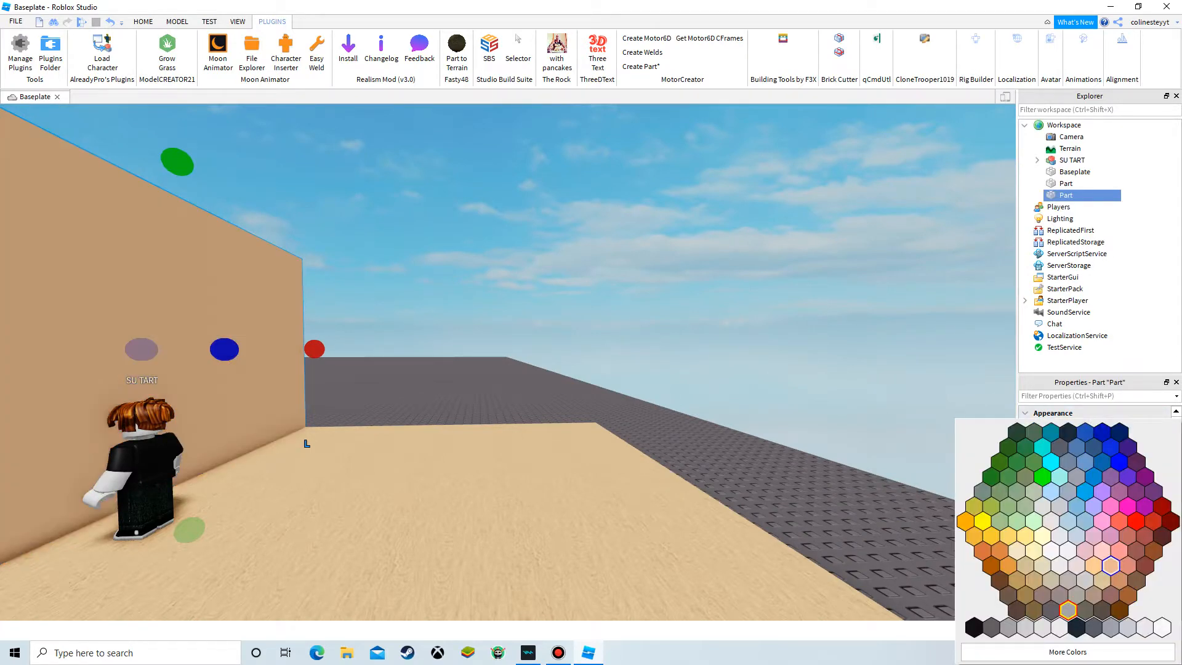
click(1114, 582)
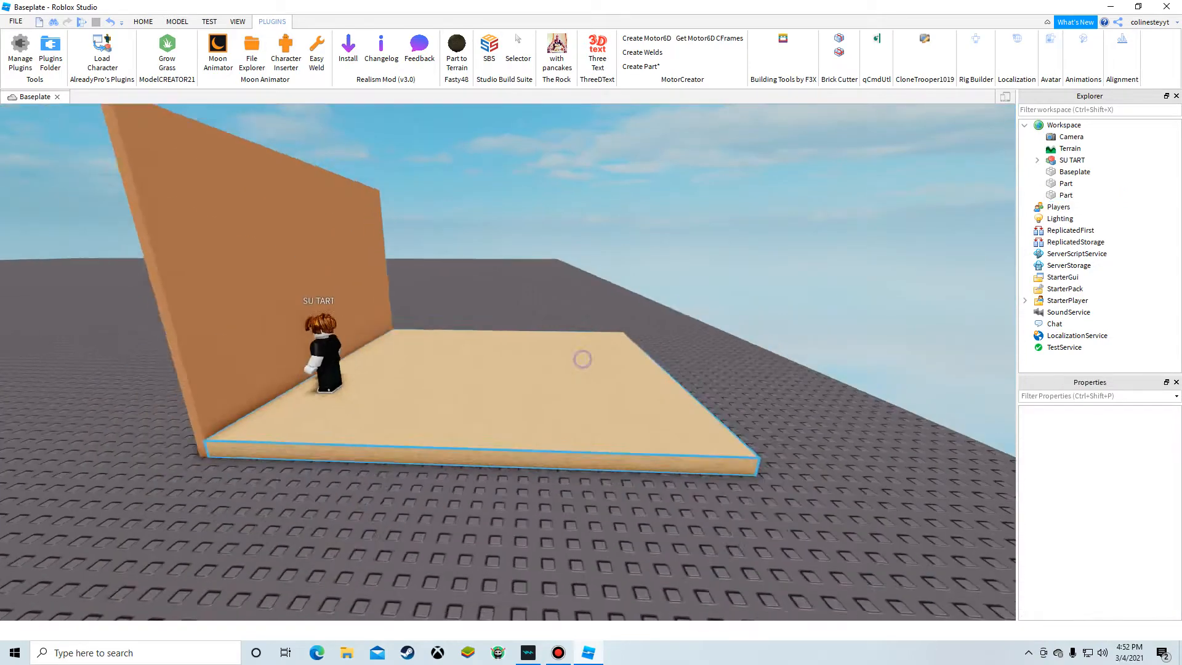
Step: Duplicate the brown wall and move the copy to the opposite edge of the floor
scroll(581, 359, down, 3)
click(267, 237)
click(143, 22)
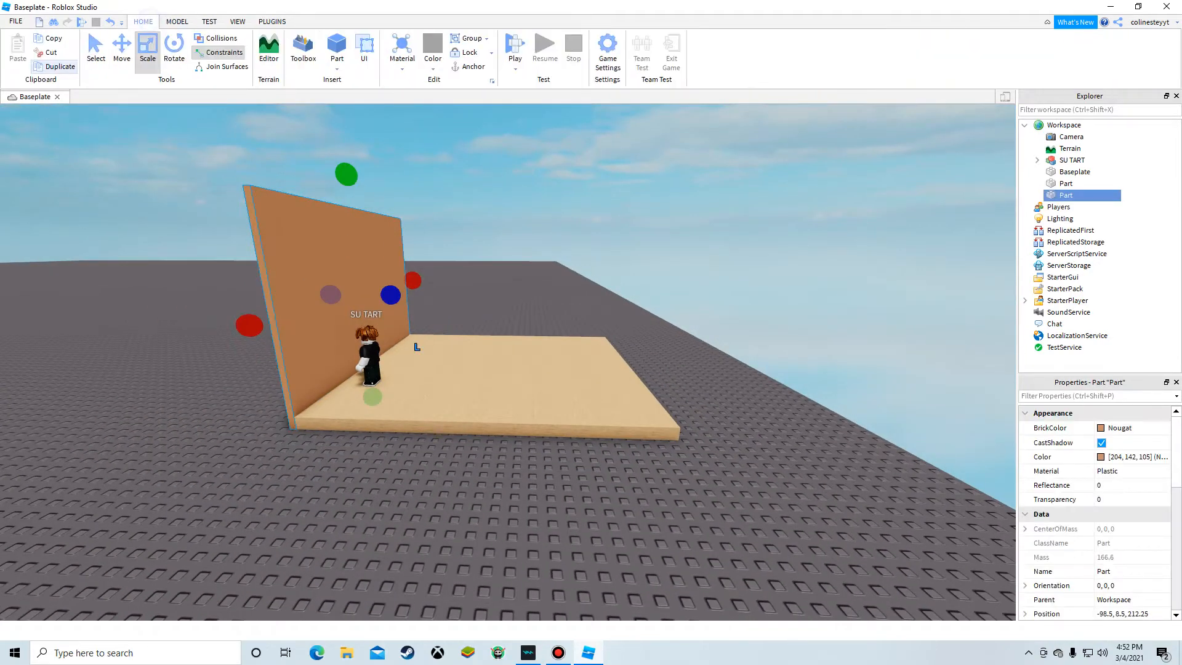
click(122, 50)
right_click(355, 241)
click(395, 308)
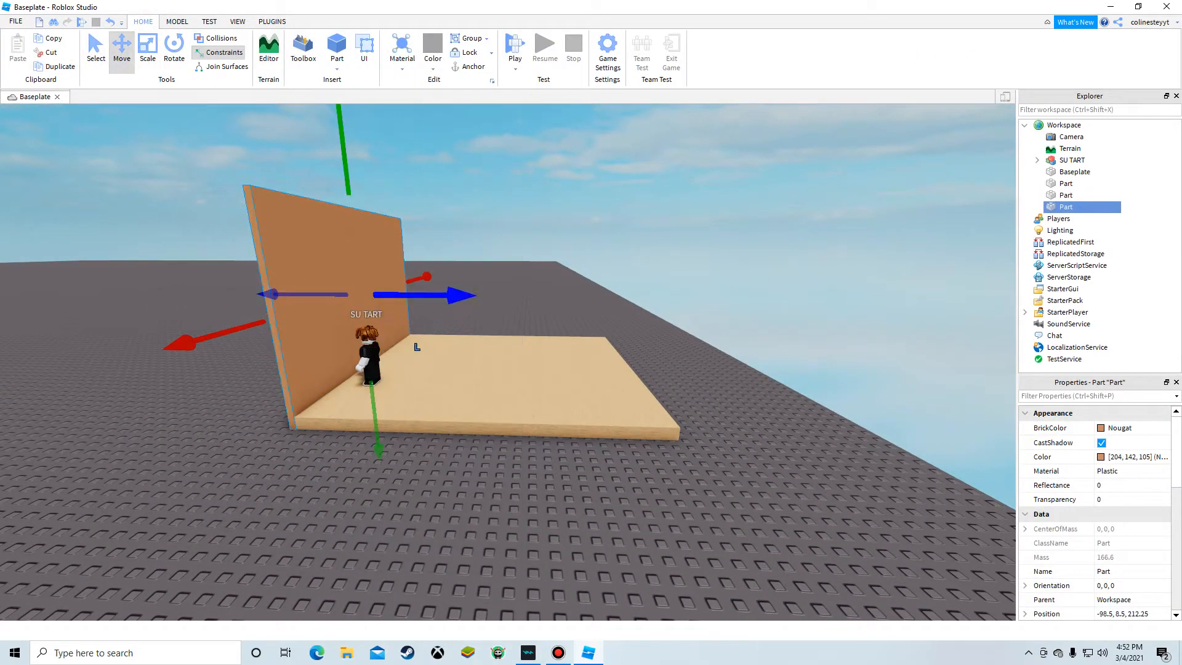
drag(431, 296, 482, 230)
scroll(454, 298, up, 3)
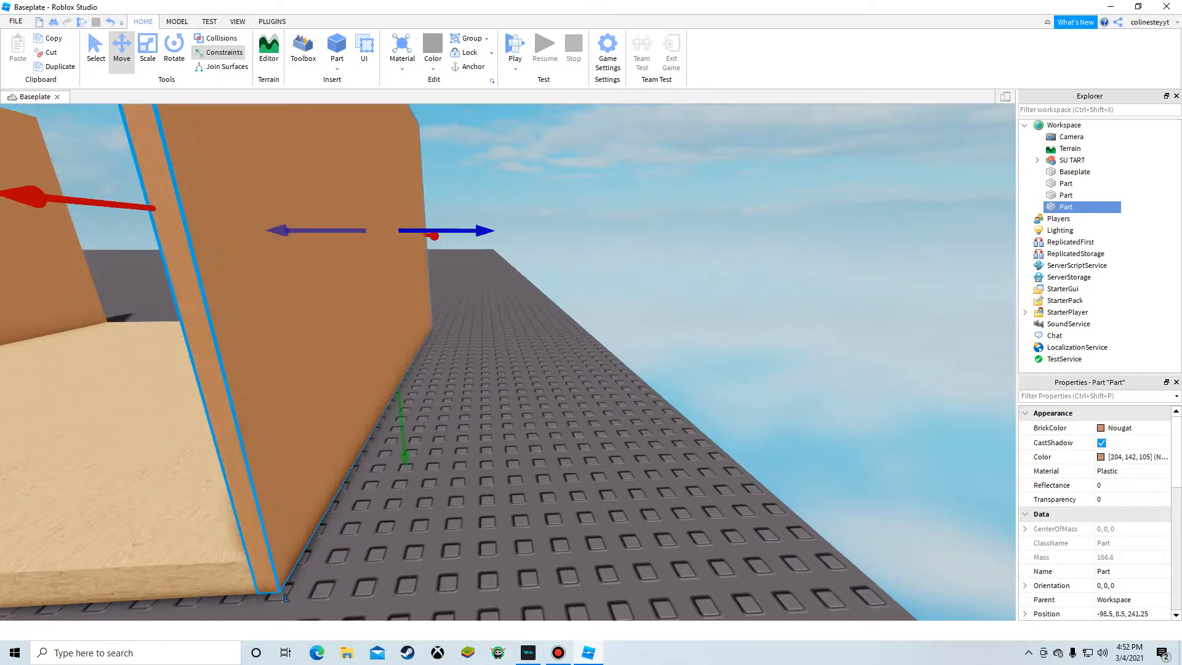
click(638, 435)
scroll(637, 436, down, 3)
scroll(638, 436, down, 5)
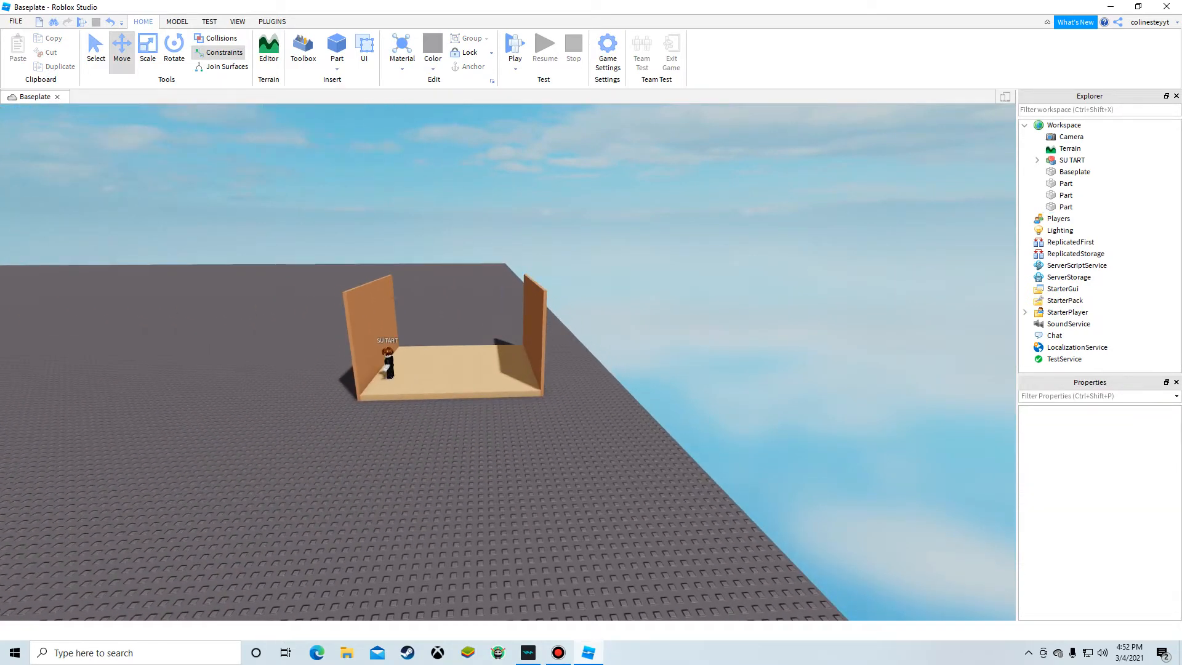
scroll(430, 369, up, 5)
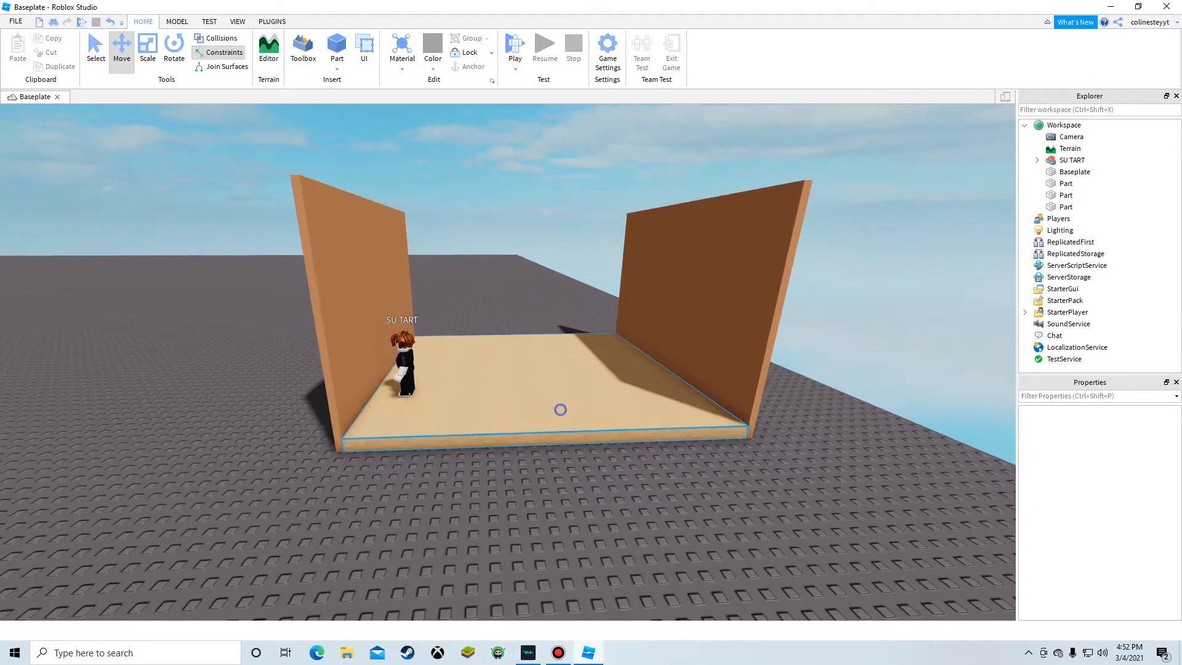
Step: Duplicate the wooden floor and raise the copy onto the tops of the walls as a ceiling
right_click(560, 409)
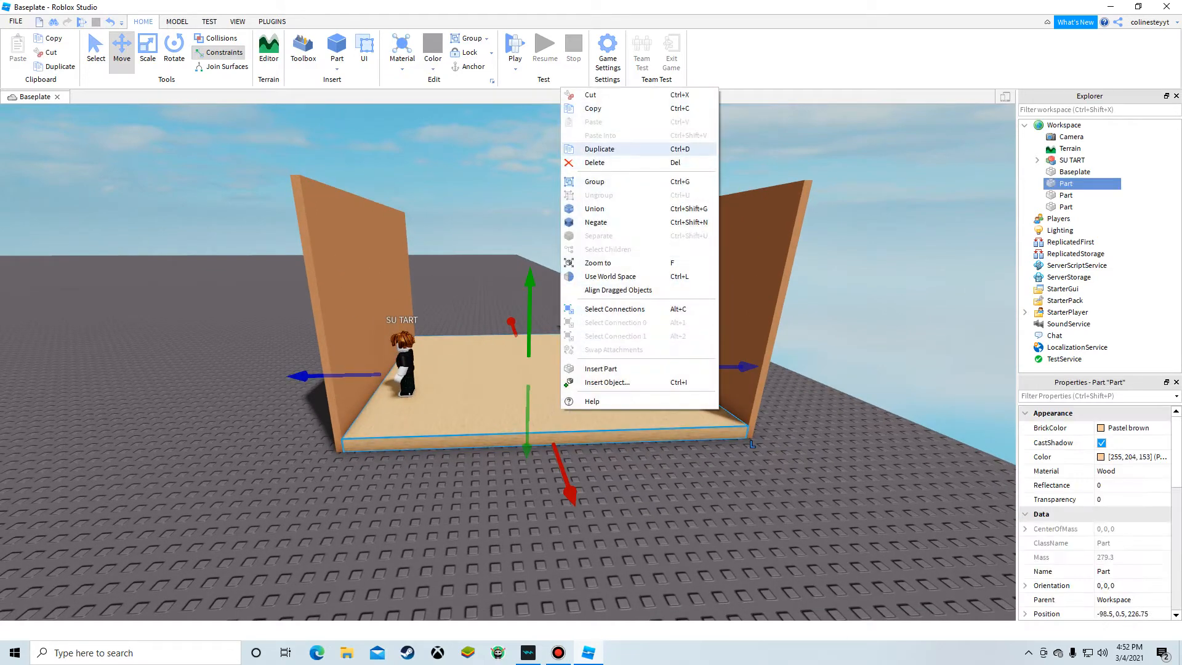
click(616, 149)
right_drag(529, 308, 529, 271)
scroll(519, 280, down, 1)
drag(519, 281, 517, 220)
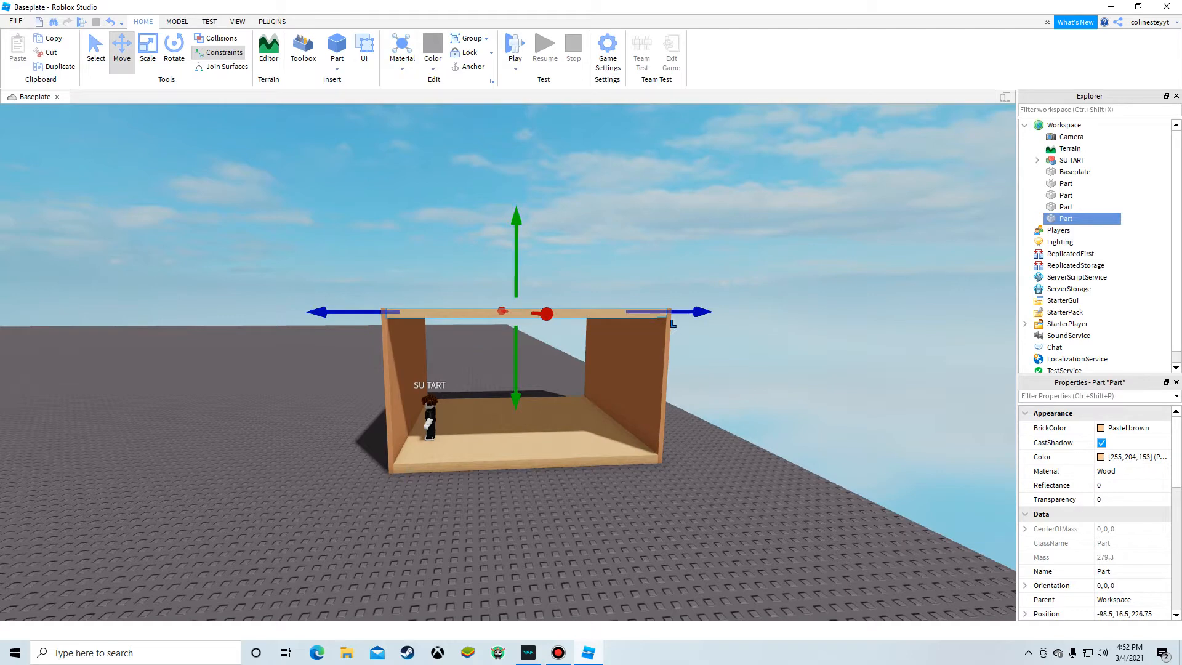
click(742, 224)
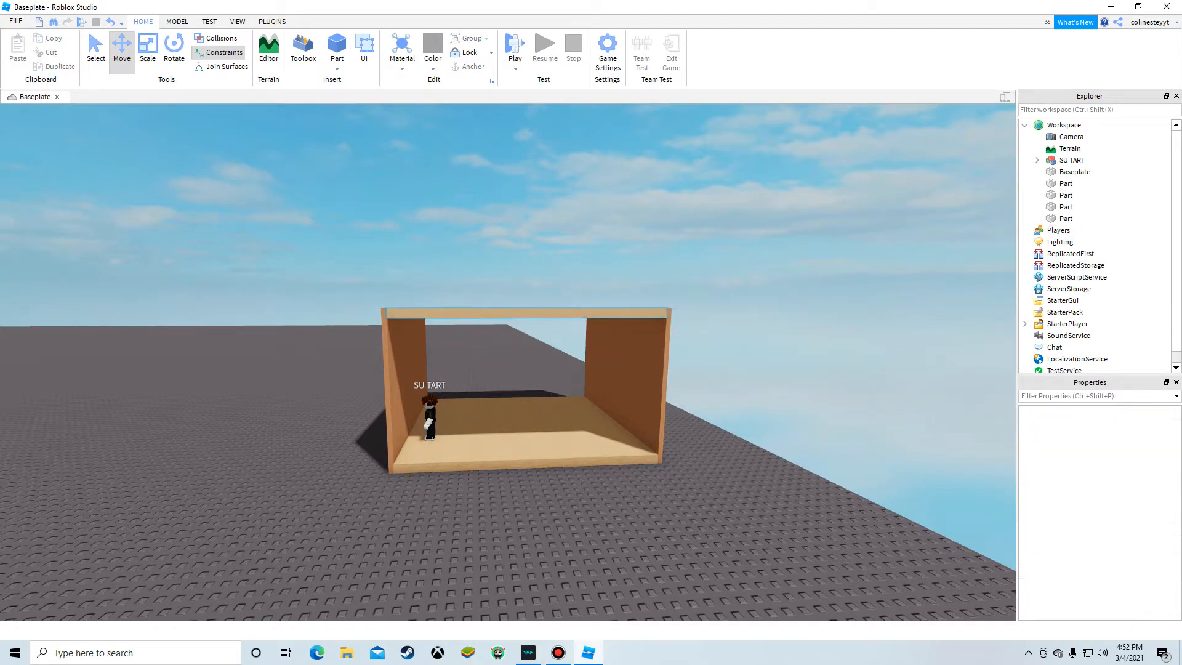
Step: Delete the ceiling made from the floor copy
click(477, 312)
scroll(570, 172, up, 5)
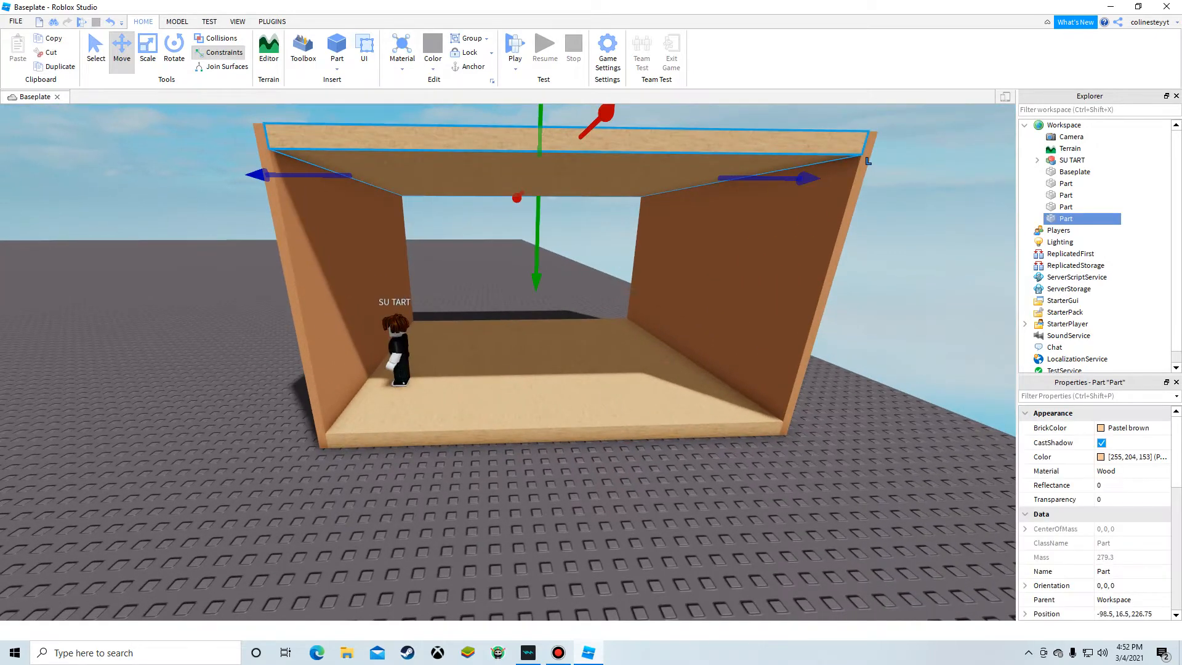
key(Delete)
Step: Duplicate a side wall and resize the copy into a ceiling spanning the tops of the walls
right_click(706, 329)
click(720, 393)
key(w)
right_drag(720, 383, 911, 431)
key(w)
drag(517, 440, 545, 458)
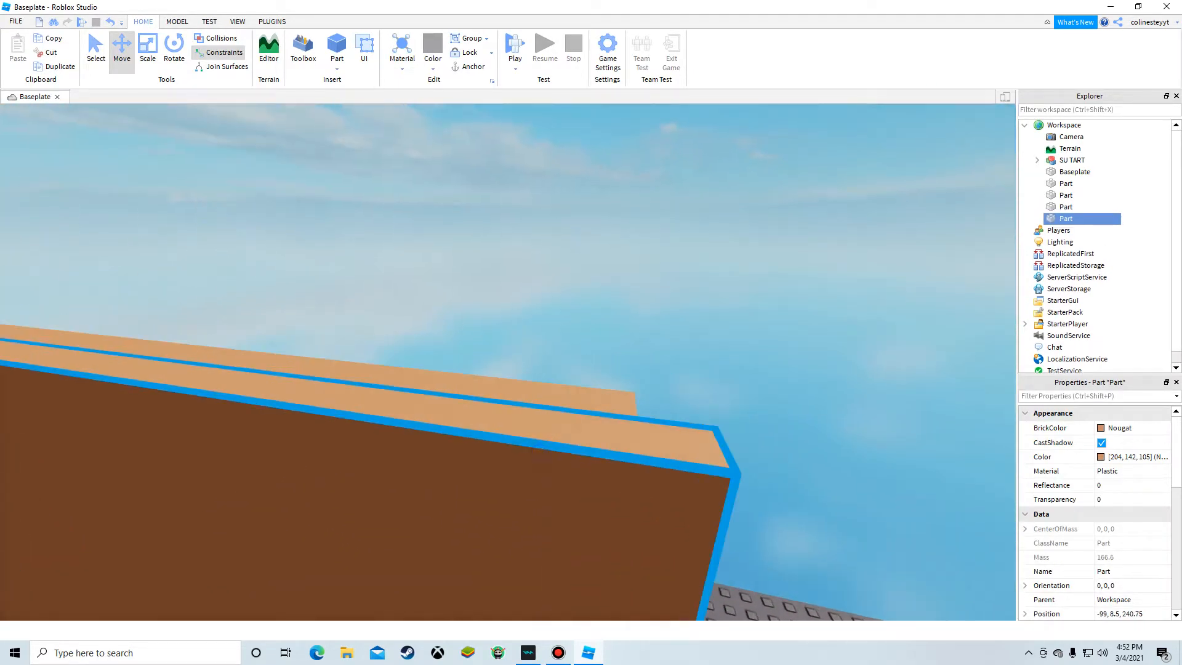
drag(621, 485, 541, 475)
right_drag(541, 475, 443, 502)
key(s)
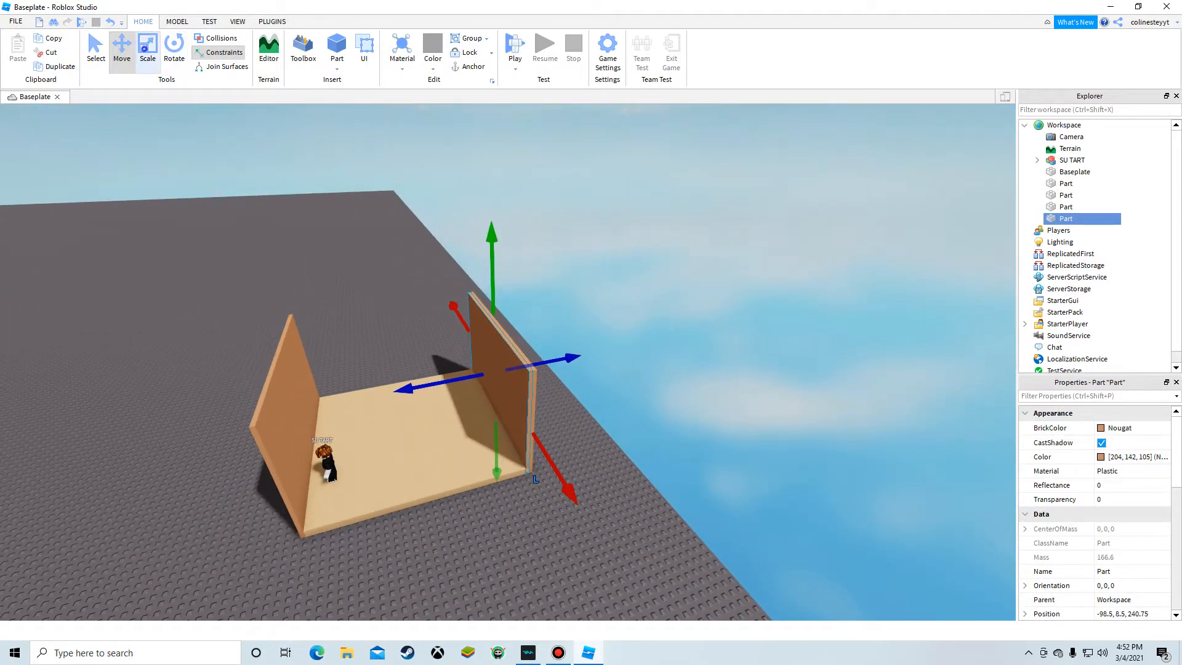
click(146, 49)
drag(495, 434, 295, 363)
key(a)
click(634, 469)
key(w)
right_drag(633, 470, 541, 483)
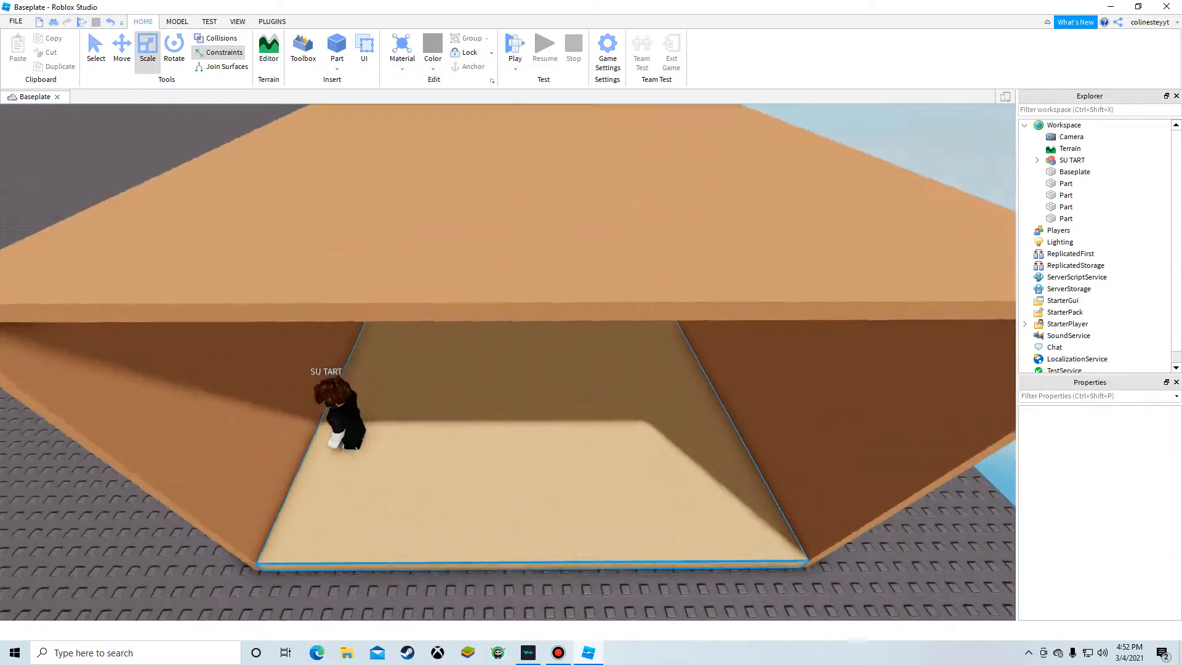
key(s)
key(w)
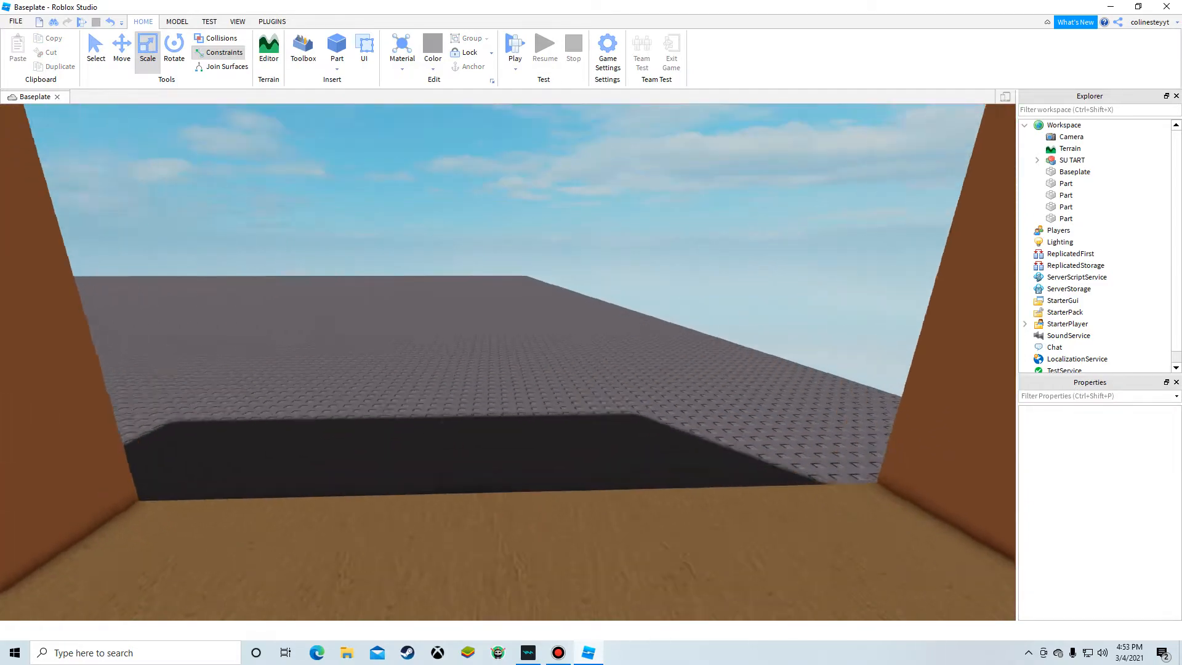
Step: Duplicate a side wall and fit wall pieces across the room's open end, leaving a window opening
key(s)
right_drag(542, 431, 585, 442)
key(s)
key(w)
key(a)
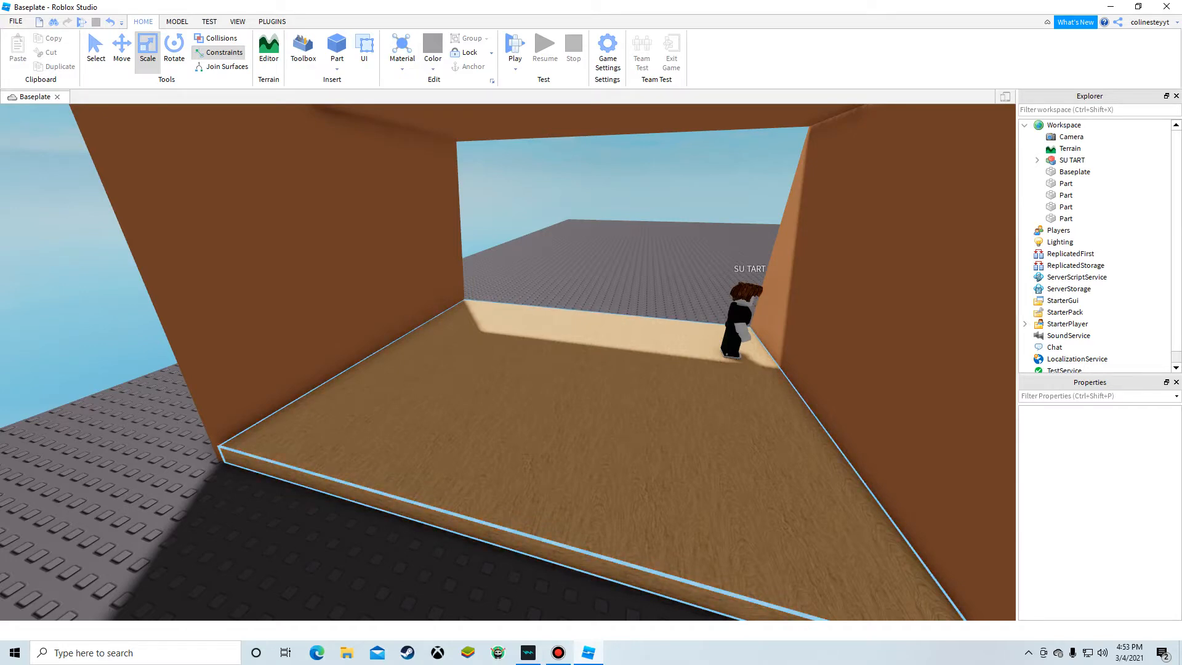
right_drag(474, 241, 739, 246)
key(w)
right_click(474, 241)
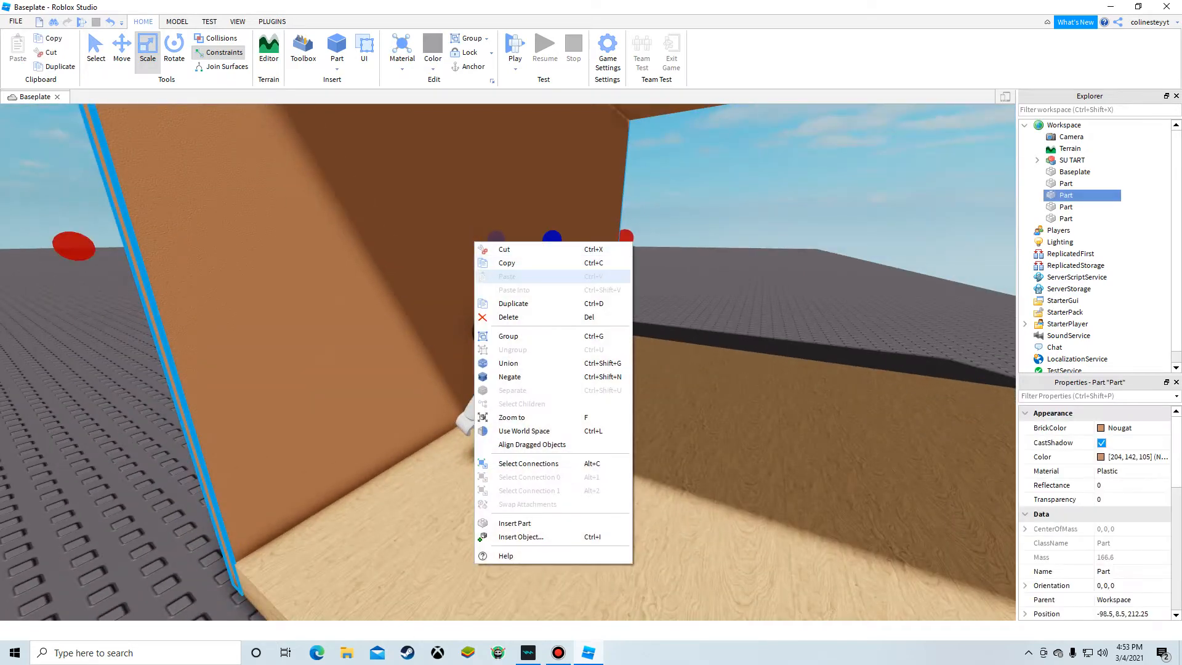
click(514, 301)
key(s)
click(120, 443)
key(w)
right_drag(622, 455, 554, 425)
click(628, 346)
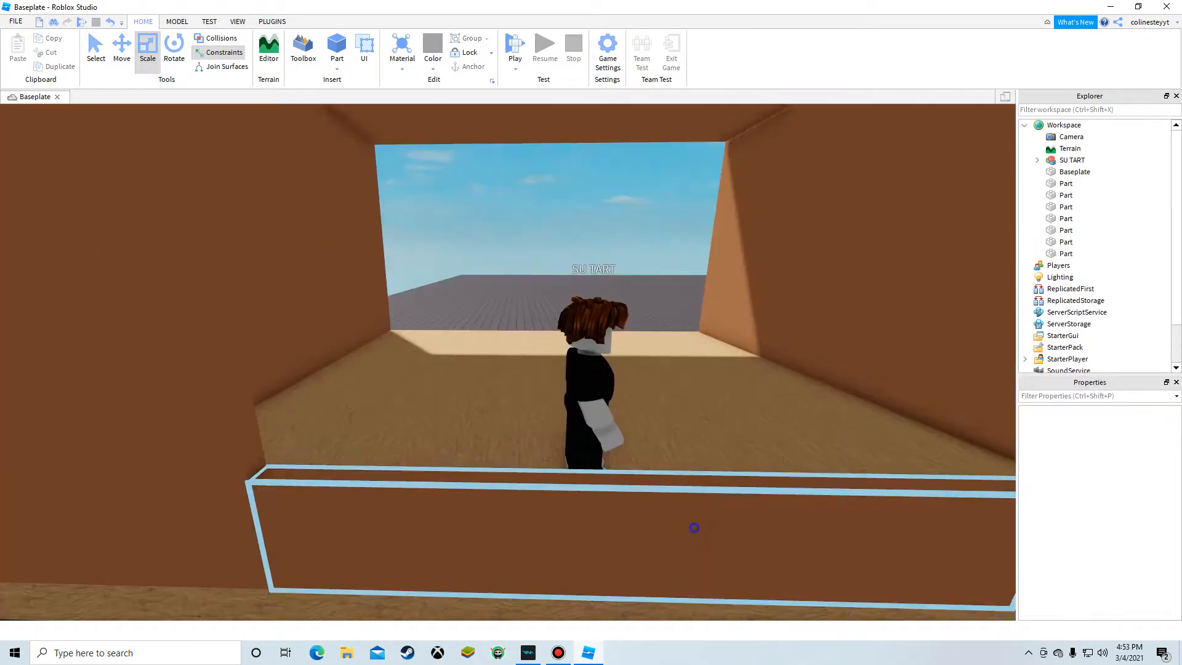
right_drag(695, 527, 800, 480)
key(w)
key(s)
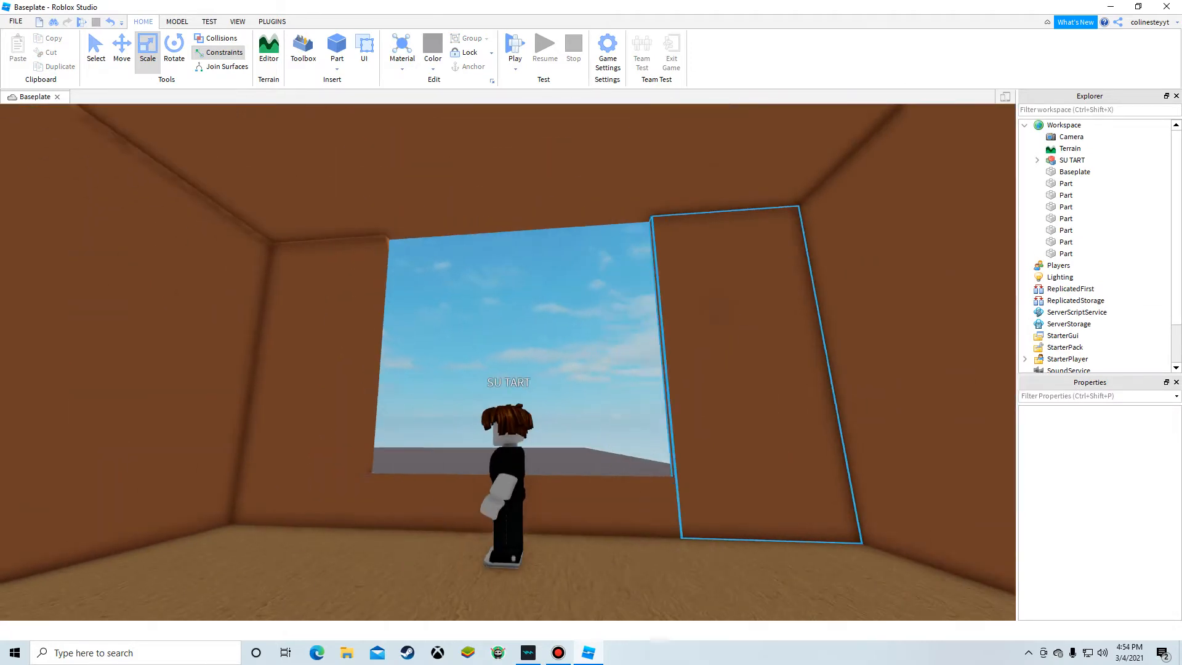
Step: Duplicate a wall piece and fit it below the window opening as a sill
right_click(619, 521)
click(658, 262)
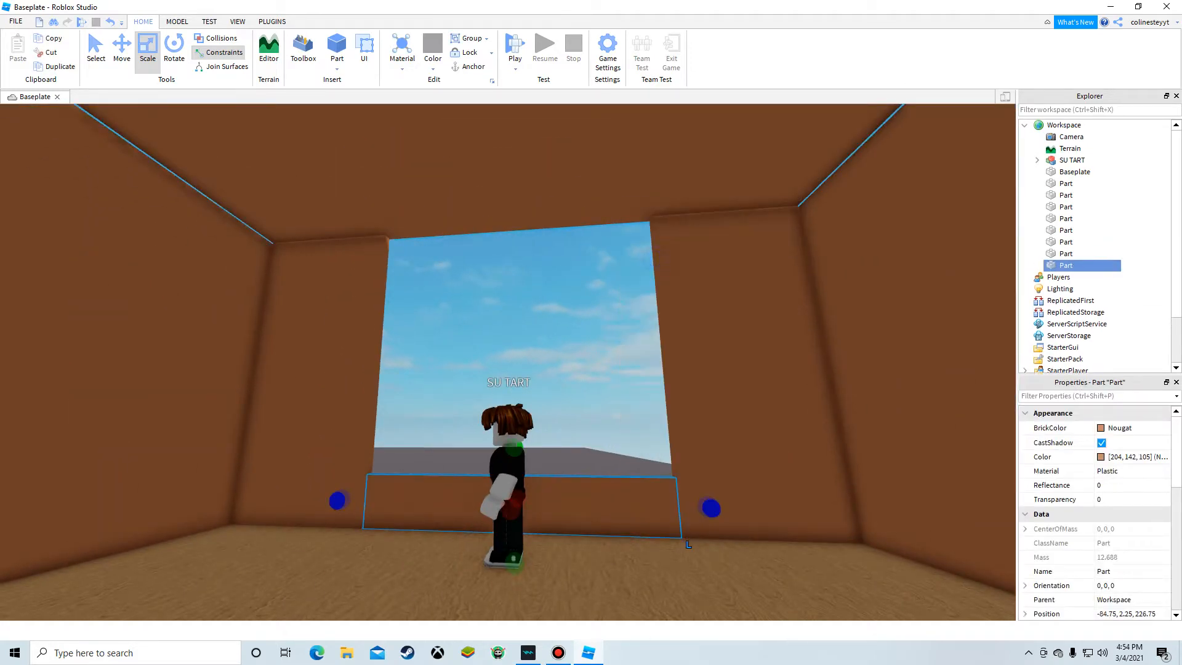
key(ctrl+2)
drag(518, 384, 514, 148)
click(394, 314)
key(w)
key(a)
right_drag(394, 314, 471, 333)
key(w)
key(s)
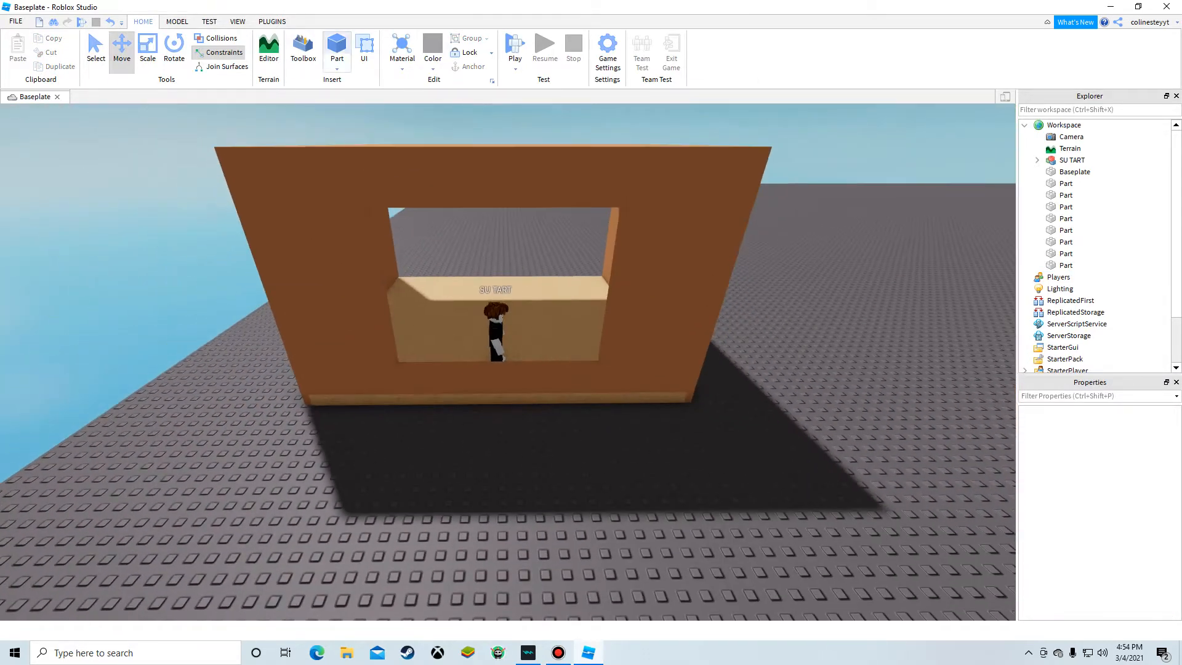
Step: Insert a new part and move it beside the window wall inside the room
click(336, 50)
key(f)
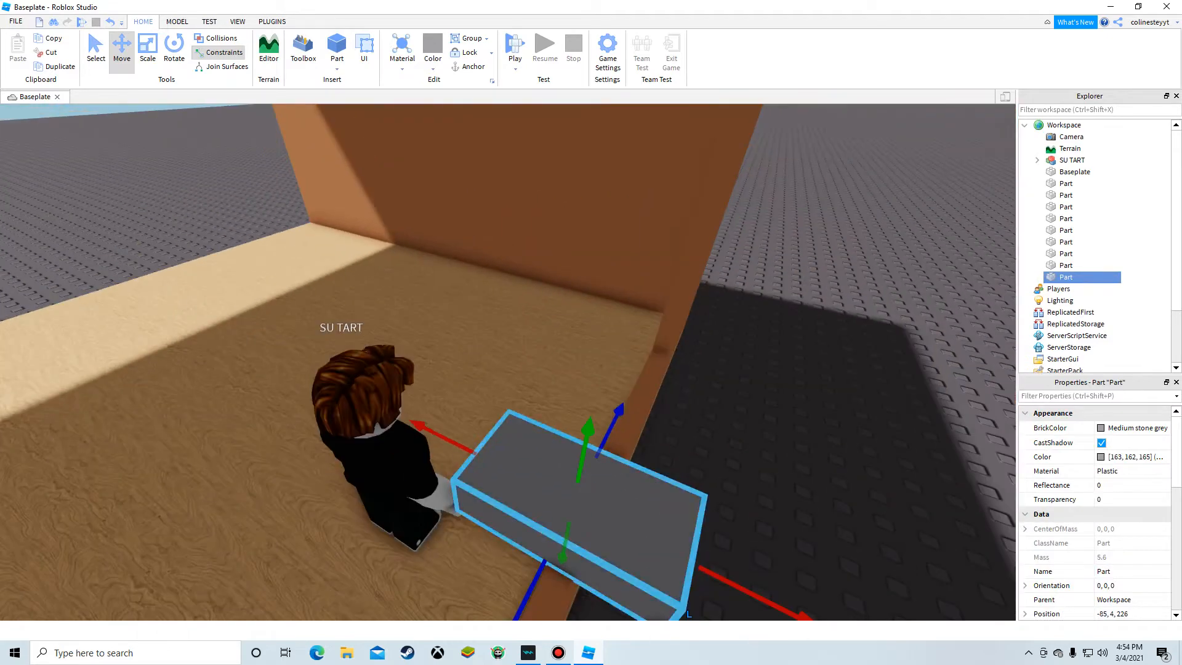
drag(601, 373, 618, 344)
key(f)
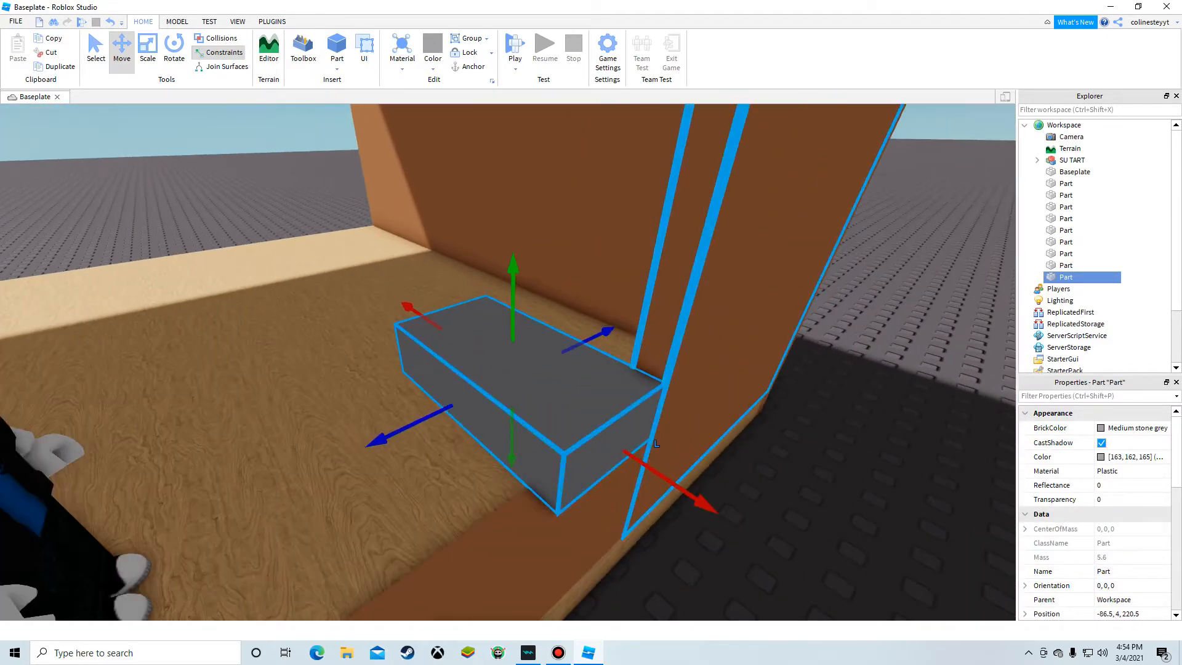
Step: Scale the new part into a thin pane covering the window opening
click(158, 63)
drag(433, 324, 568, 411)
drag(540, 485, 529, 499)
right_drag(529, 498, 546, 482)
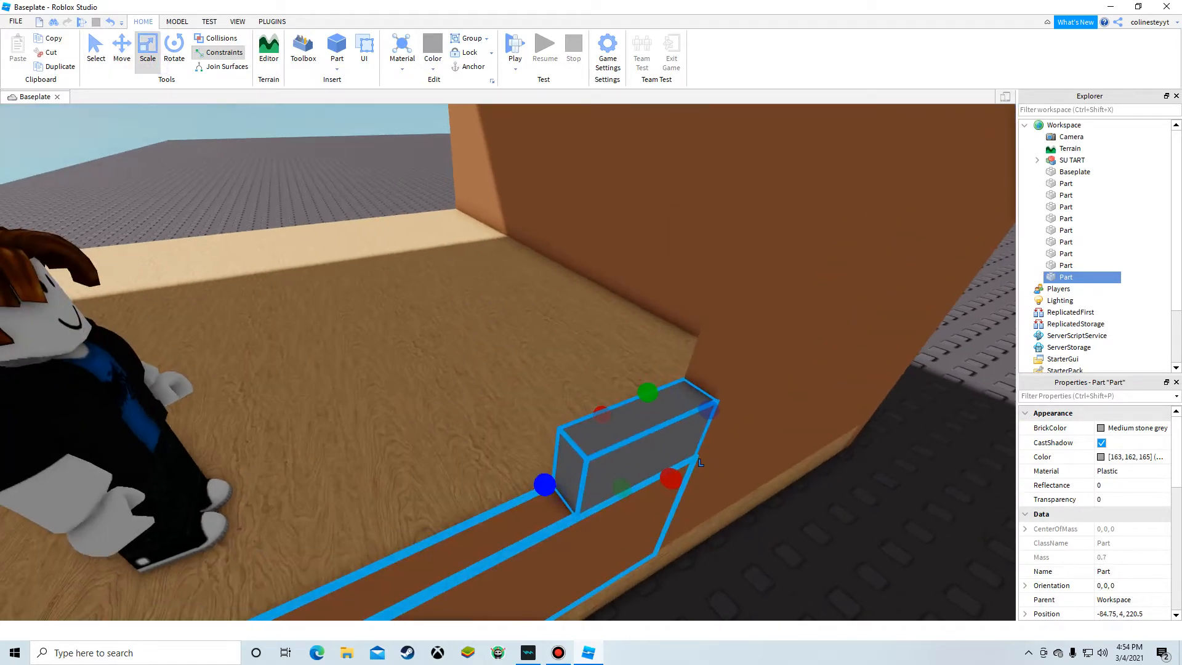
drag(546, 482, 544, 423)
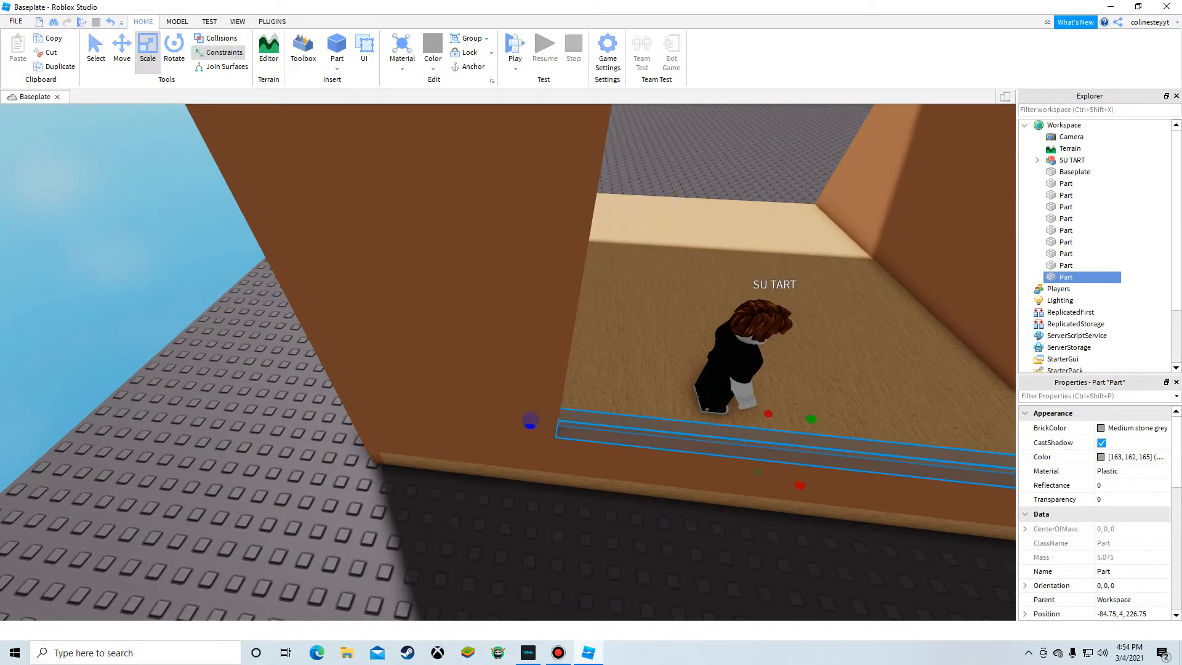
right_drag(530, 421, 544, 413)
key(s)
drag(506, 459, 505, 236)
Step: Set the pane's Material to Glass and its Transparency to 0.5
click(1103, 472)
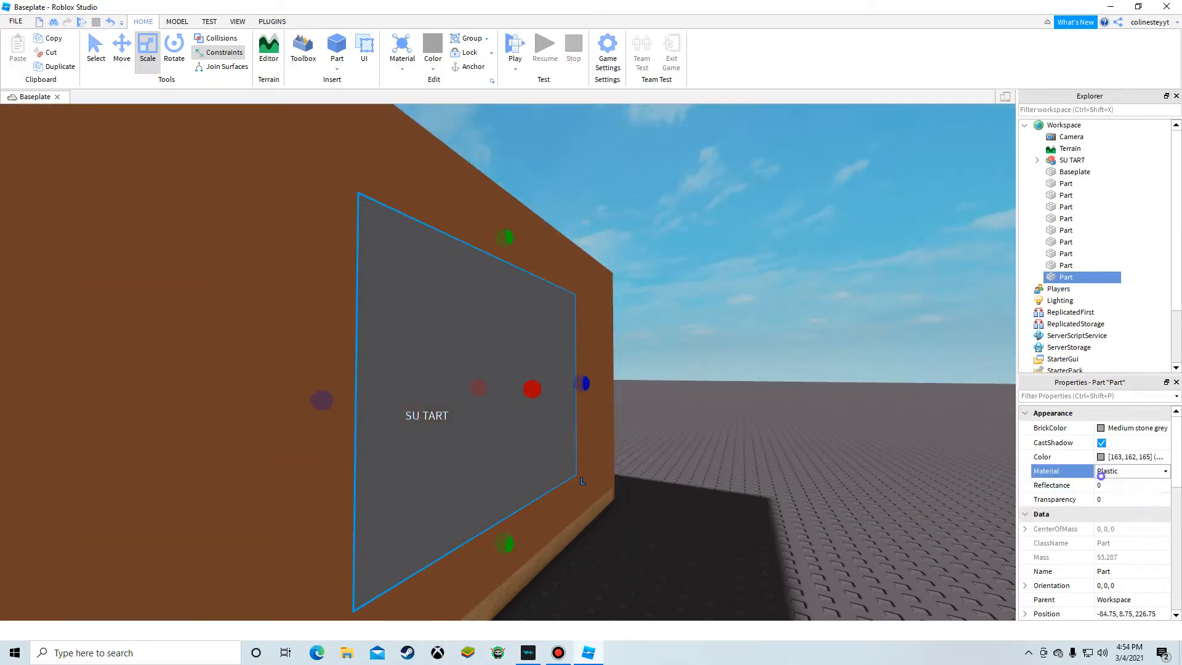
click(1102, 472)
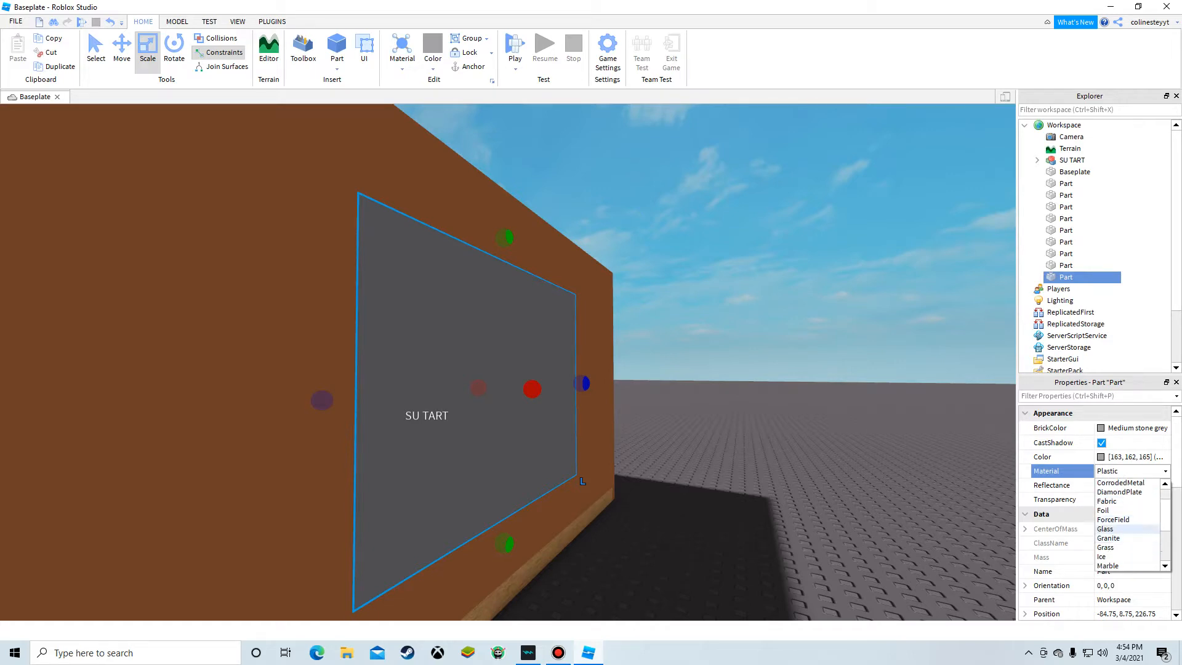
click(1107, 528)
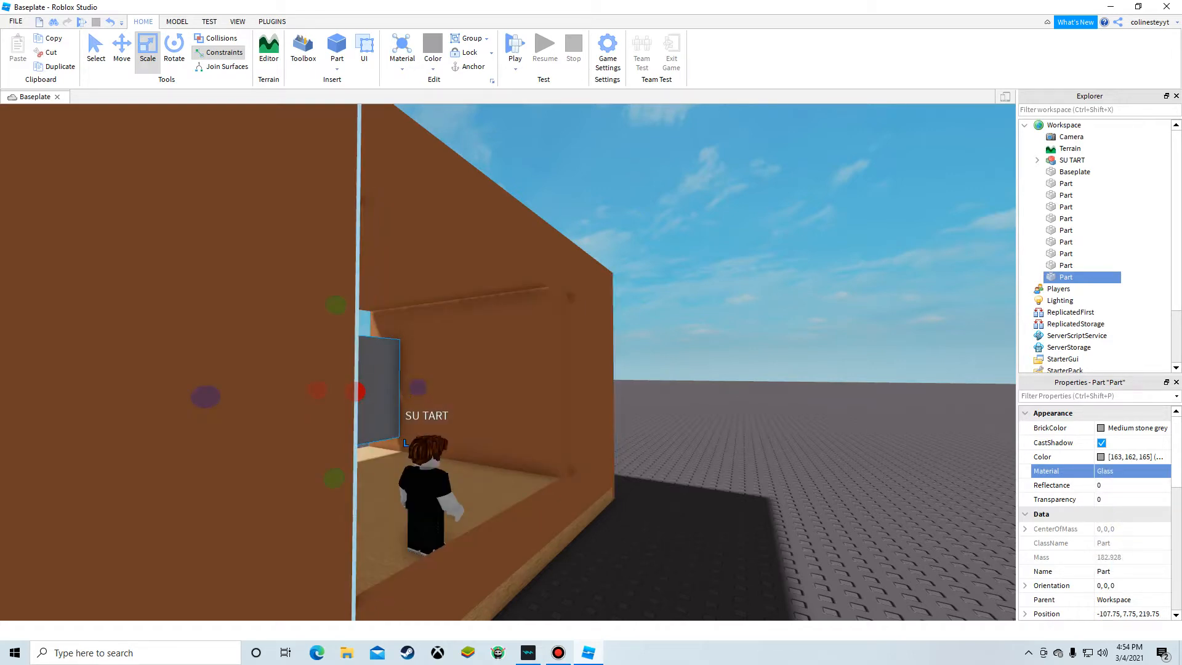
click(113, 21)
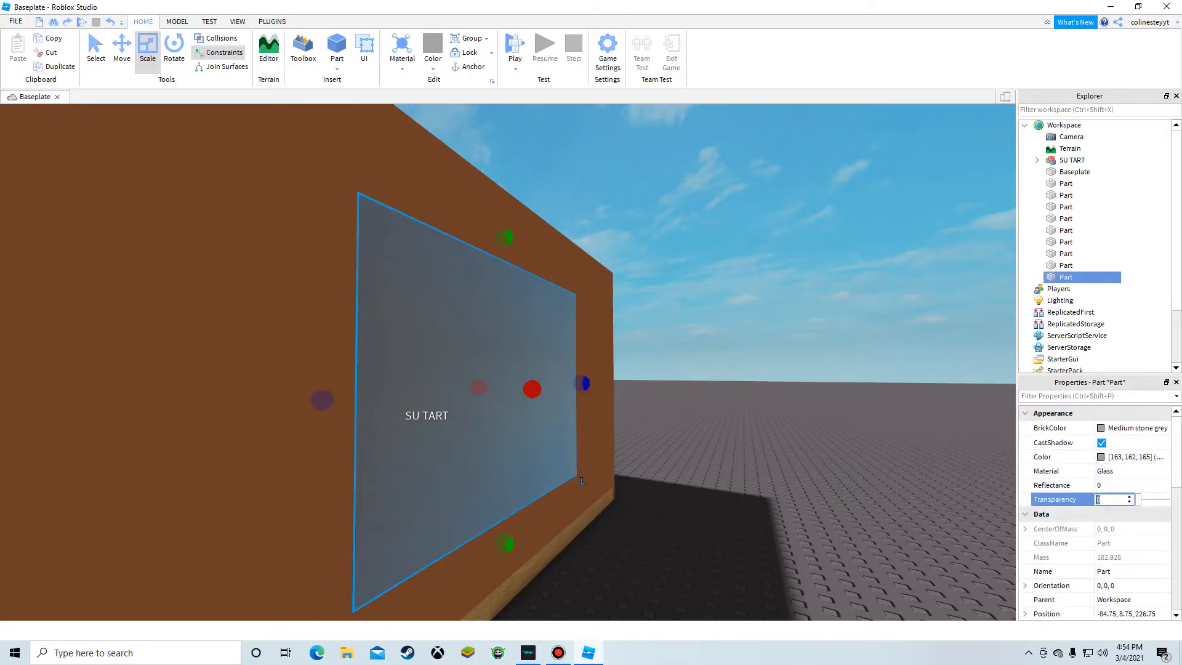
text(5)
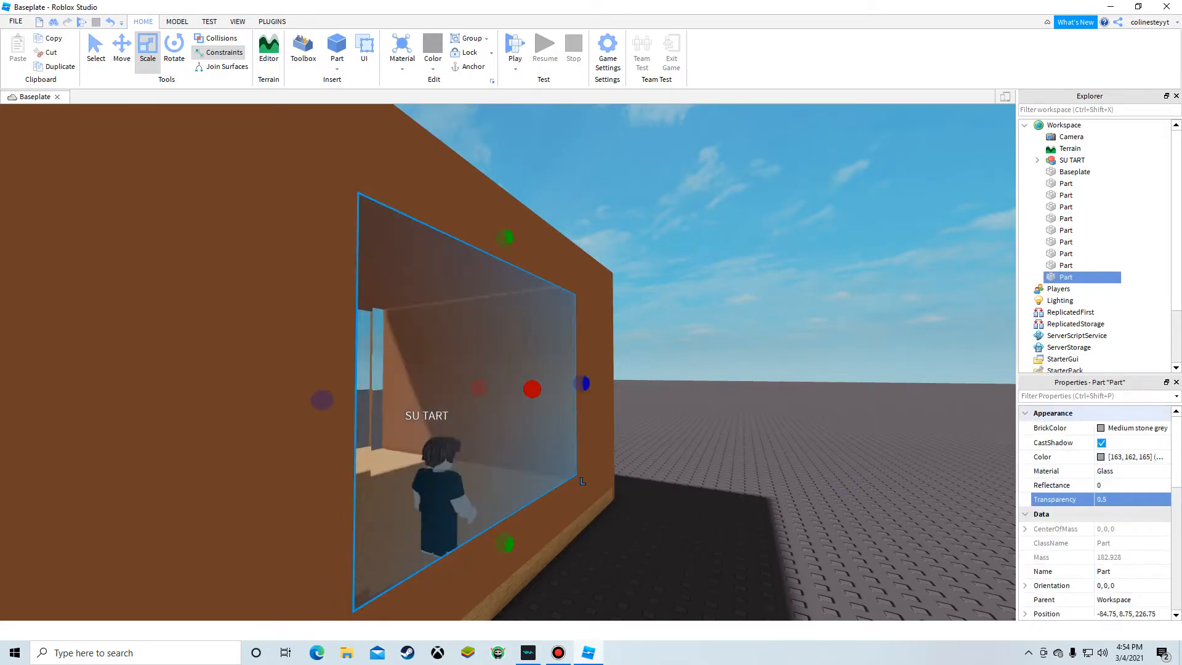
Step: Inspect the glass window from inside and outside the room
click(648, 237)
right_drag(648, 237, 492, 253)
key(w)
key(s)
key(d)
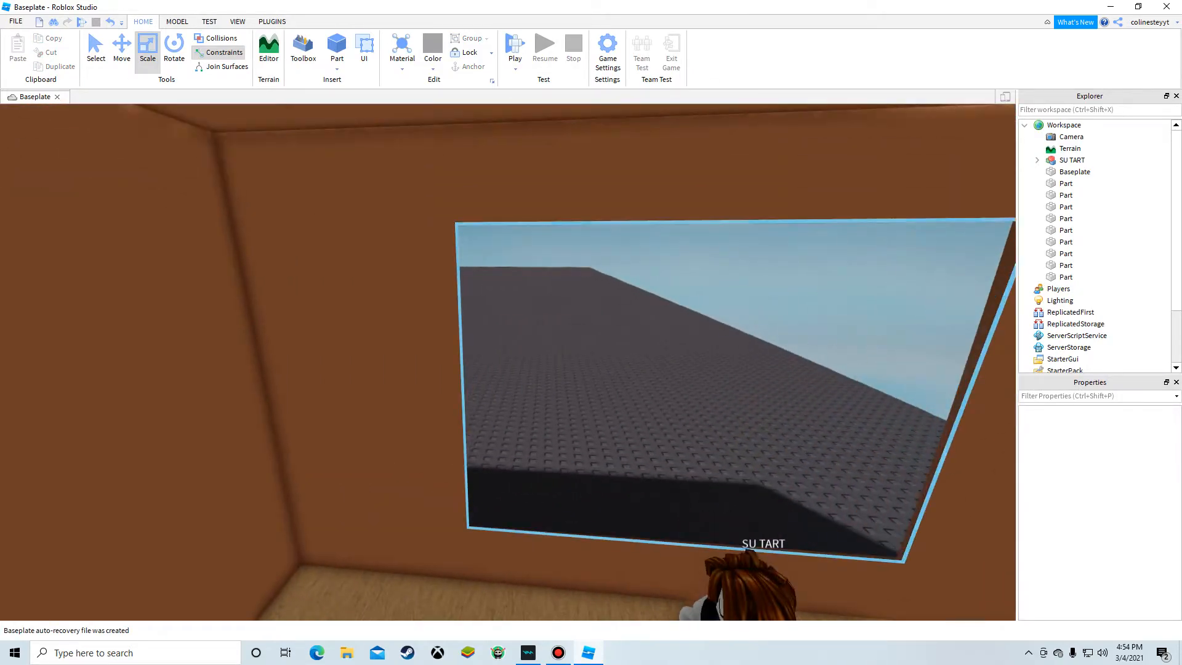
key(w)
right_drag(585, 277, 246, 345)
key(s)
key(s)
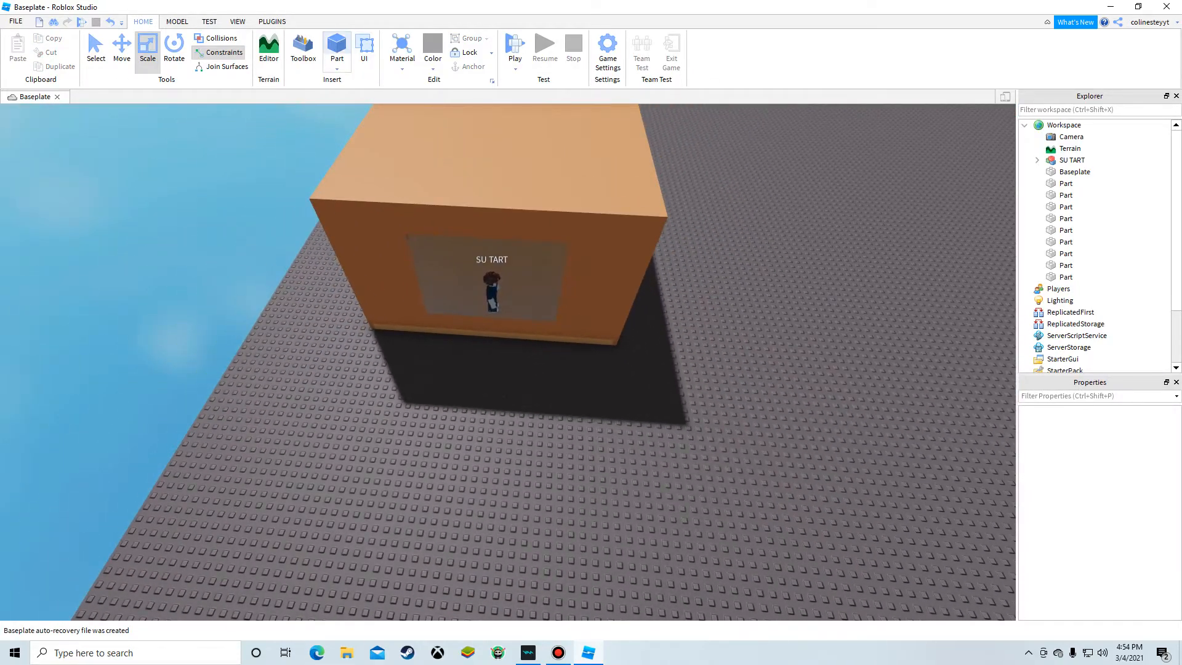
Step: Insert another part and move it to the lower edge of the window opening
click(336, 49)
click(493, 382)
key(w)
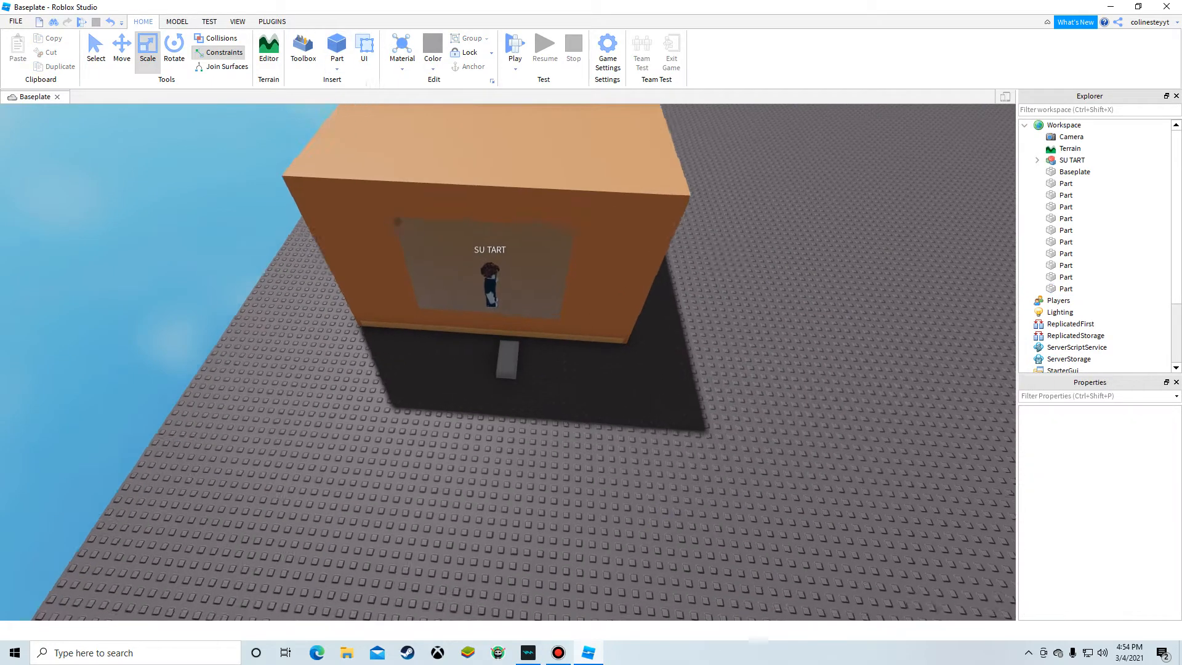
click(509, 352)
right_drag(509, 352, 585, 265)
drag(246, 554, 442, 363)
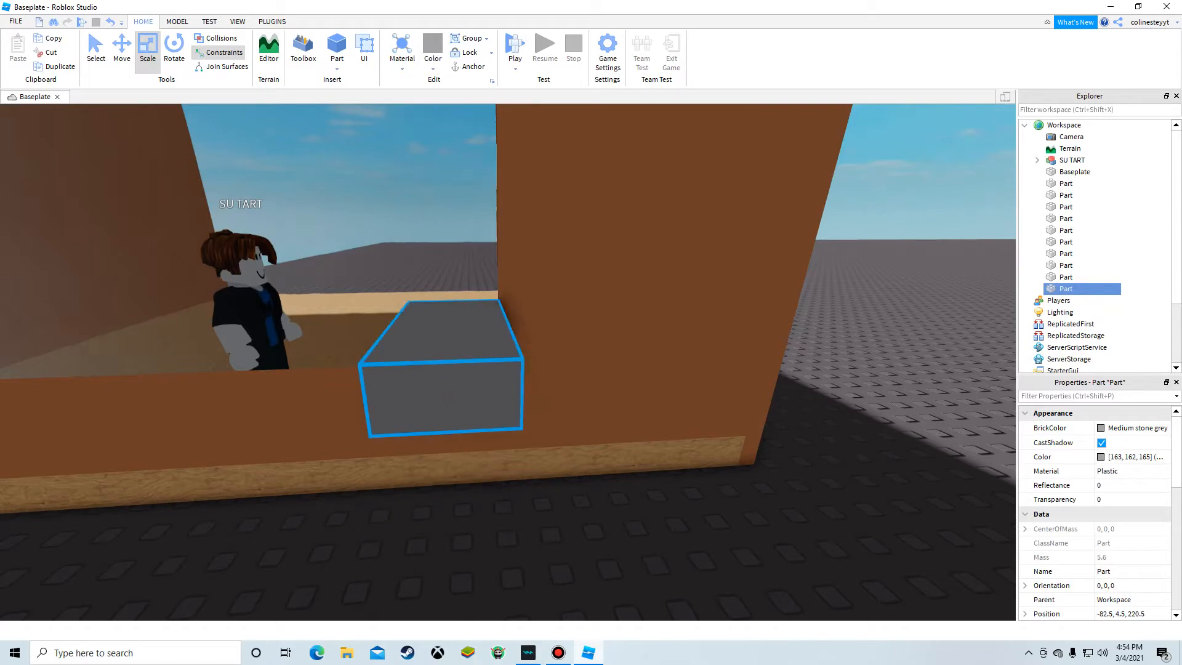
right_drag(442, 363, 529, 418)
key(a)
drag(362, 333, 364, 351)
right_drag(362, 332, 363, 350)
key(s)
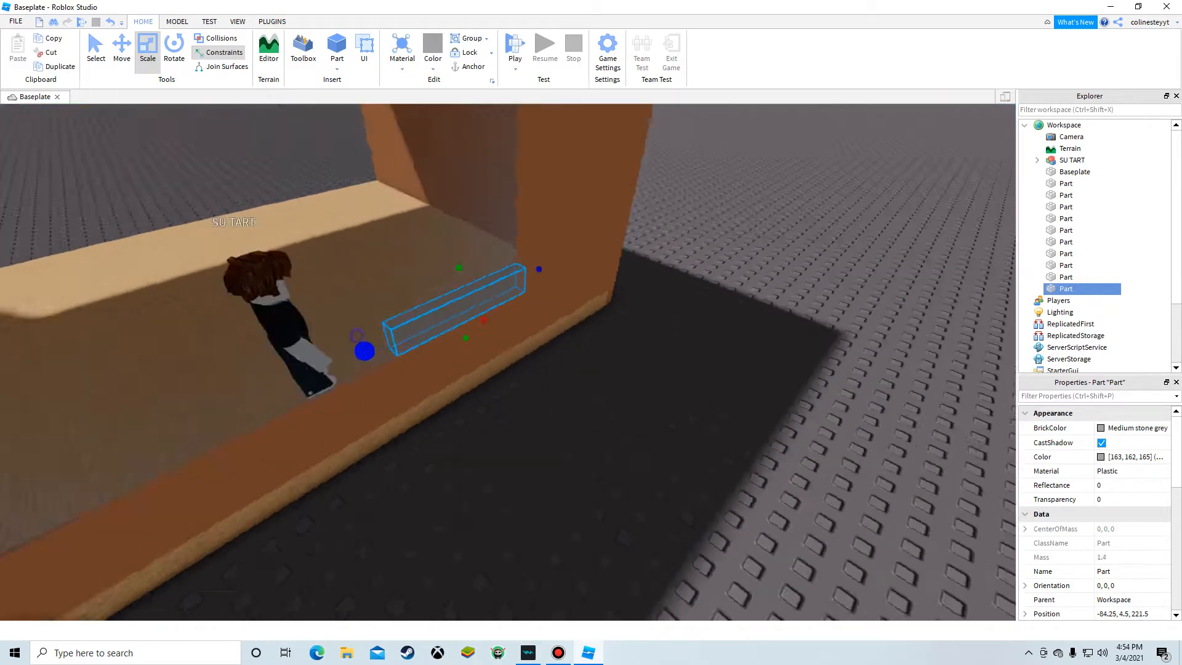
Step: Scale the new part upward so it fills the whole window opening
drag(364, 351, 276, 341)
right_drag(364, 351, 296, 345)
drag(230, 351, 241, 348)
key(w)
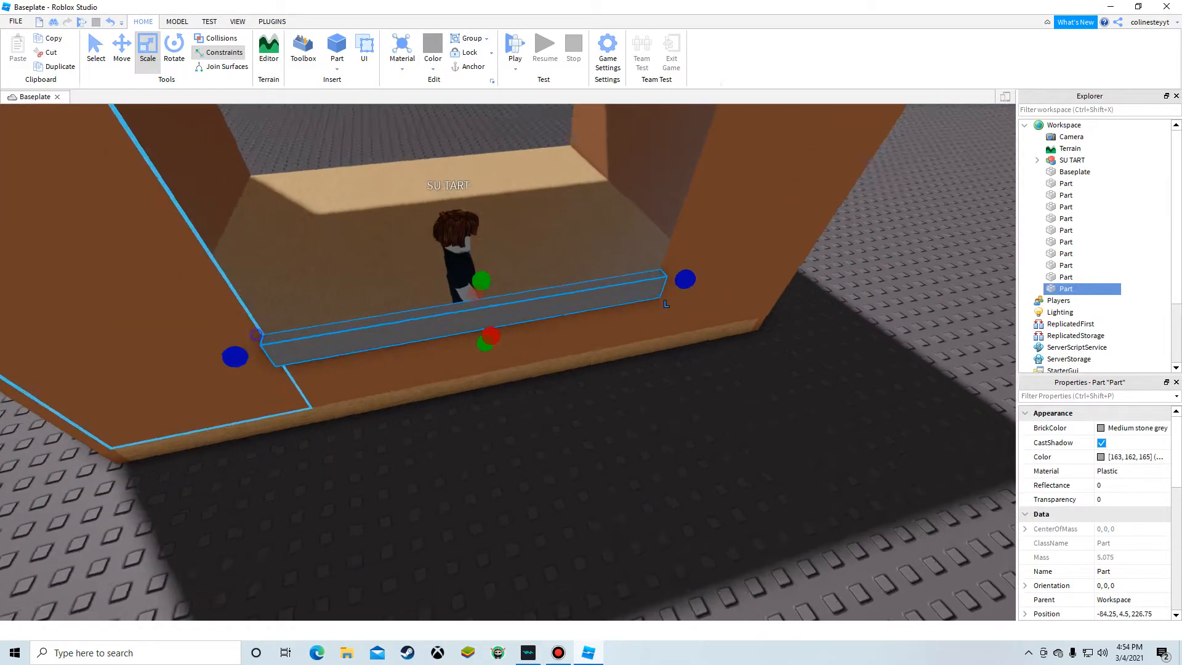
right_drag(241, 349, 231, 252)
key(s)
drag(540, 484, 540, 502)
drag(538, 394, 548, 258)
right_drag(538, 394, 548, 259)
key(s)
drag(548, 259, 476, 268)
right_drag(548, 258, 475, 268)
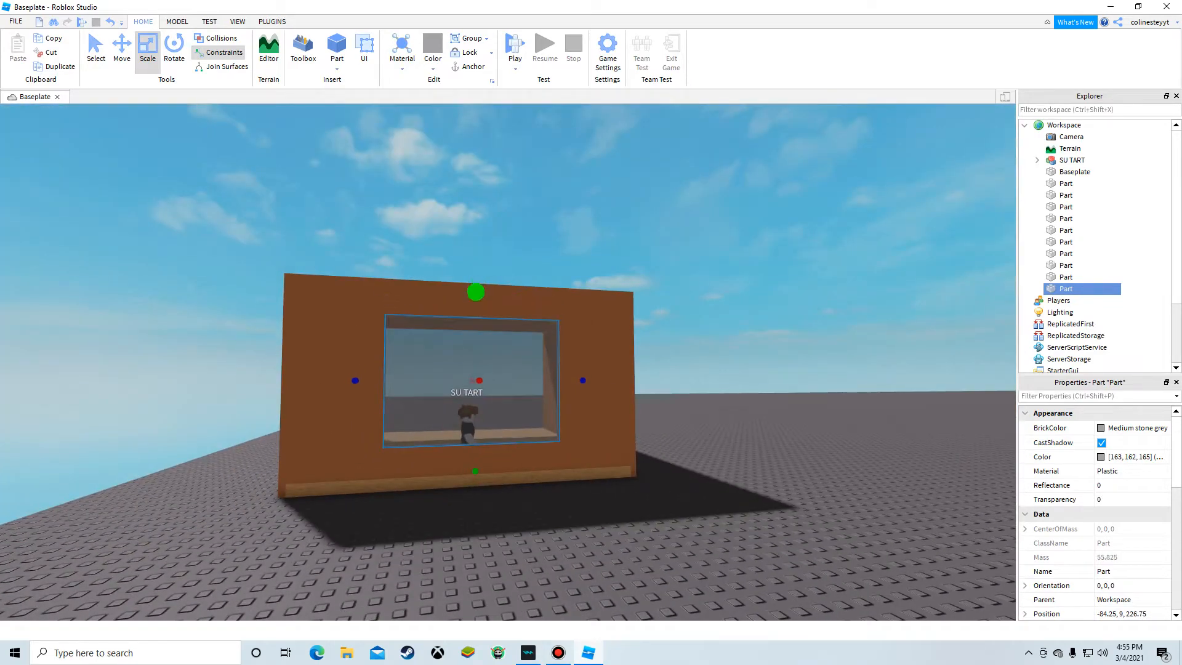
drag(476, 292, 476, 292)
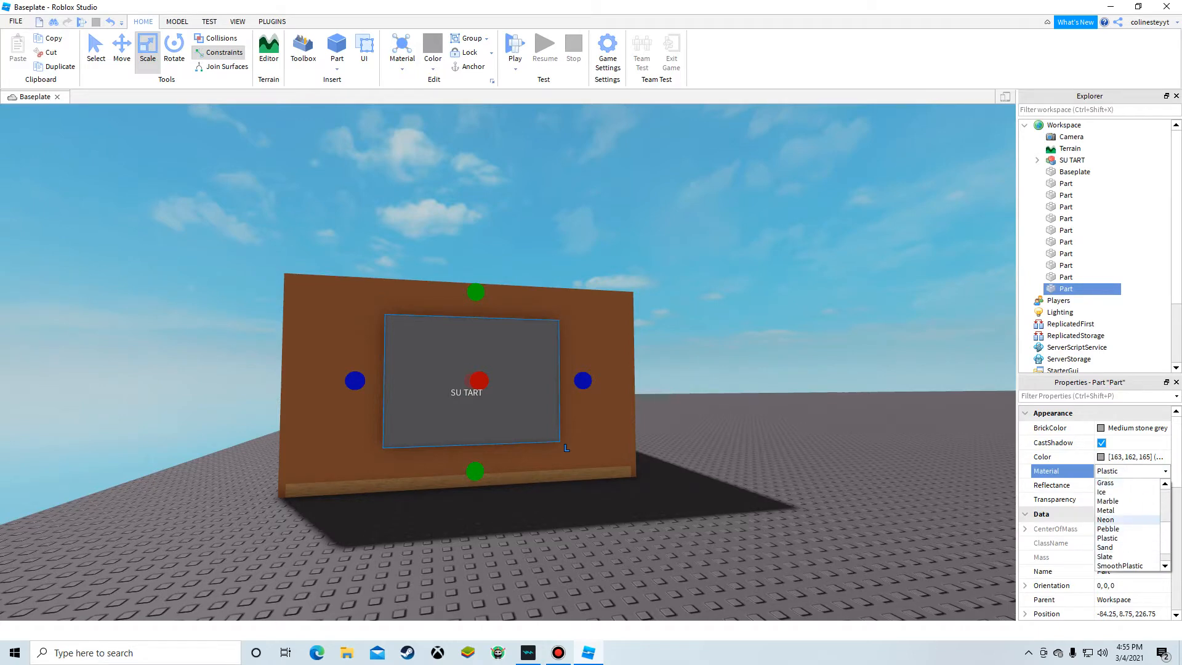
Step: Set the part's Material to Neon and view the glowing panel from inside the room
click(1106, 520)
click(873, 468)
key(a)
right_drag(873, 467, 1009, 471)
key(w)
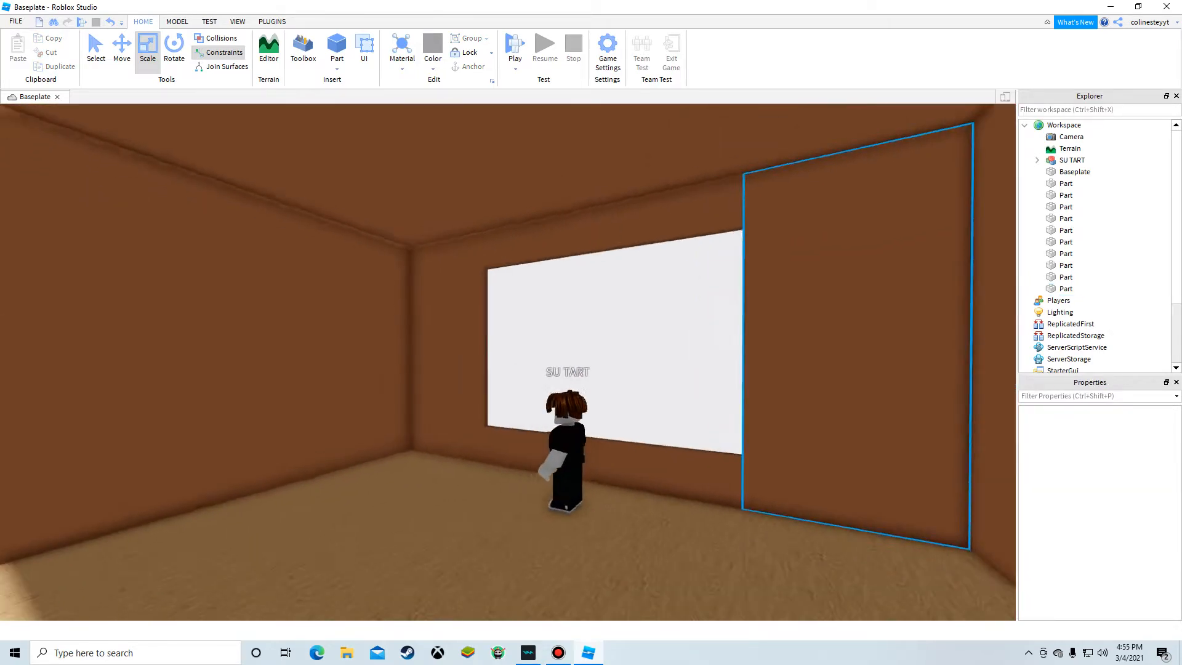
right_drag(812, 381, 393, 364)
key(s)
click(383, 364)
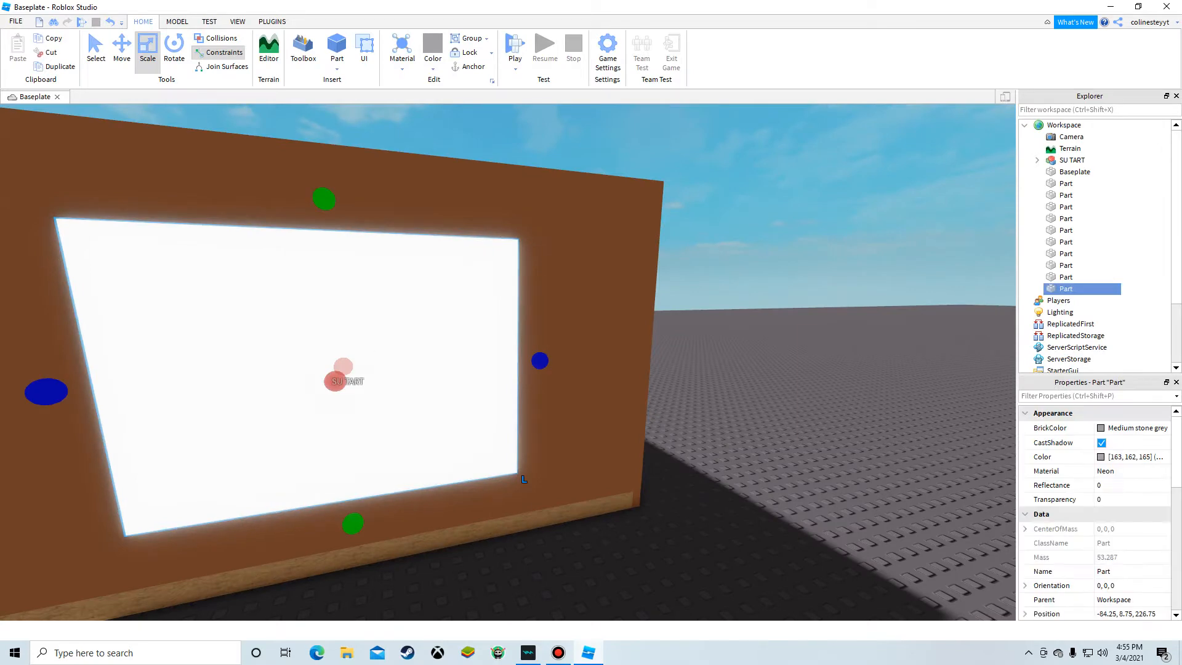
Step: Insert a SurfaceLight effect into the neon panel
click(286, 19)
click(143, 22)
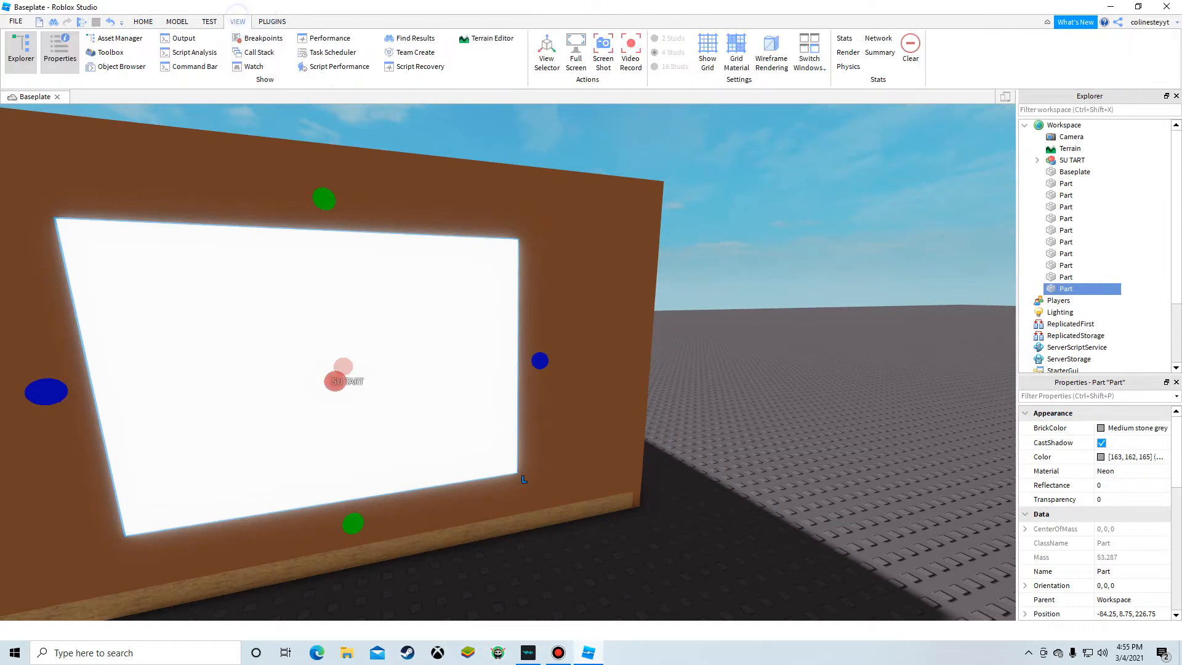
click(177, 22)
scroll(577, 149, down, 1)
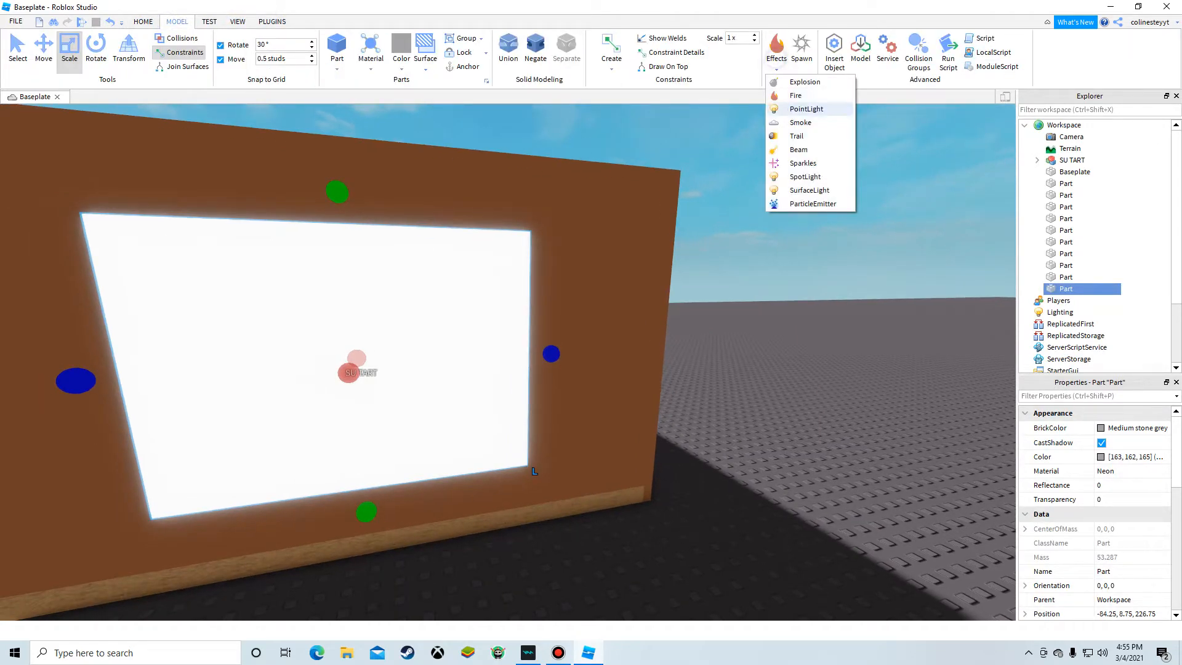
click(817, 195)
Step: Select the SurfaceLight and set its Angle to 0
click(847, 285)
key(w)
right_drag(847, 285, 1000, 280)
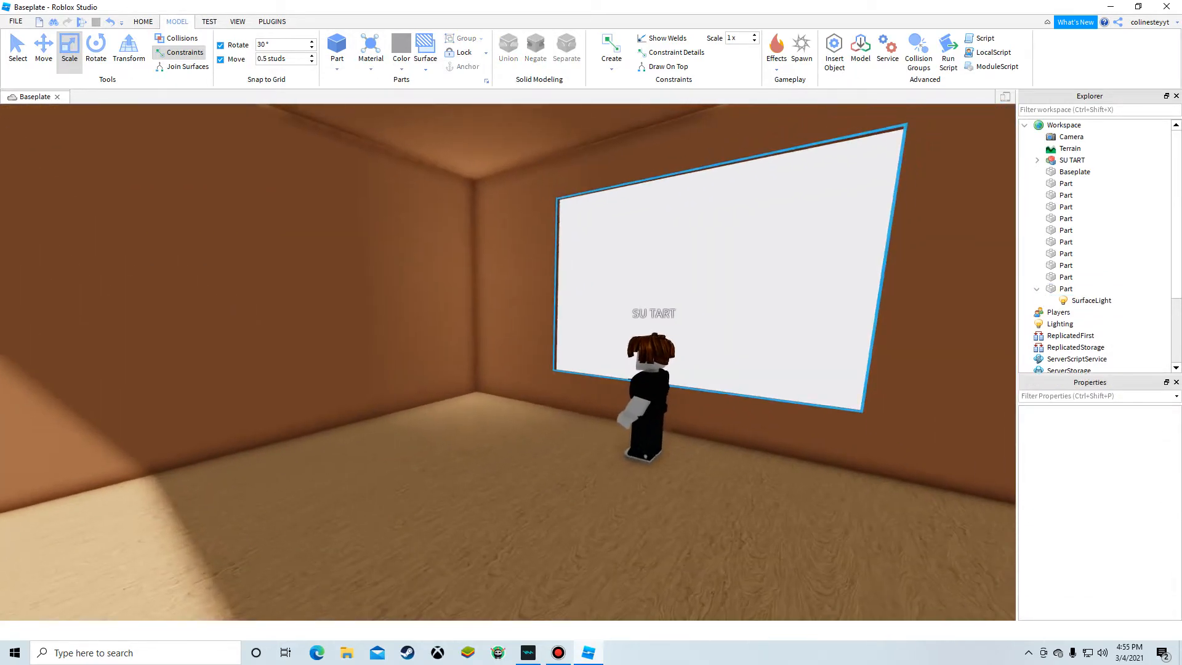
right_drag(696, 338, 468, 345)
key(s)
click(515, 345)
key(s)
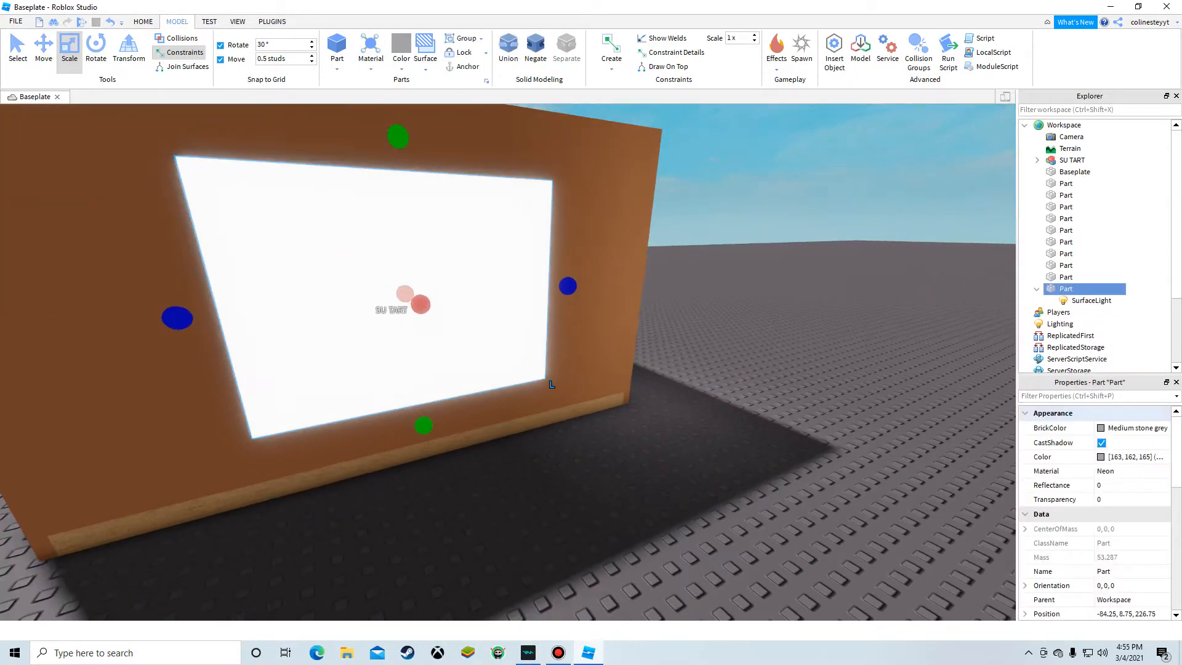
click(1071, 301)
key(d)
right_drag(979, 335, 936, 351)
key(w)
key(s)
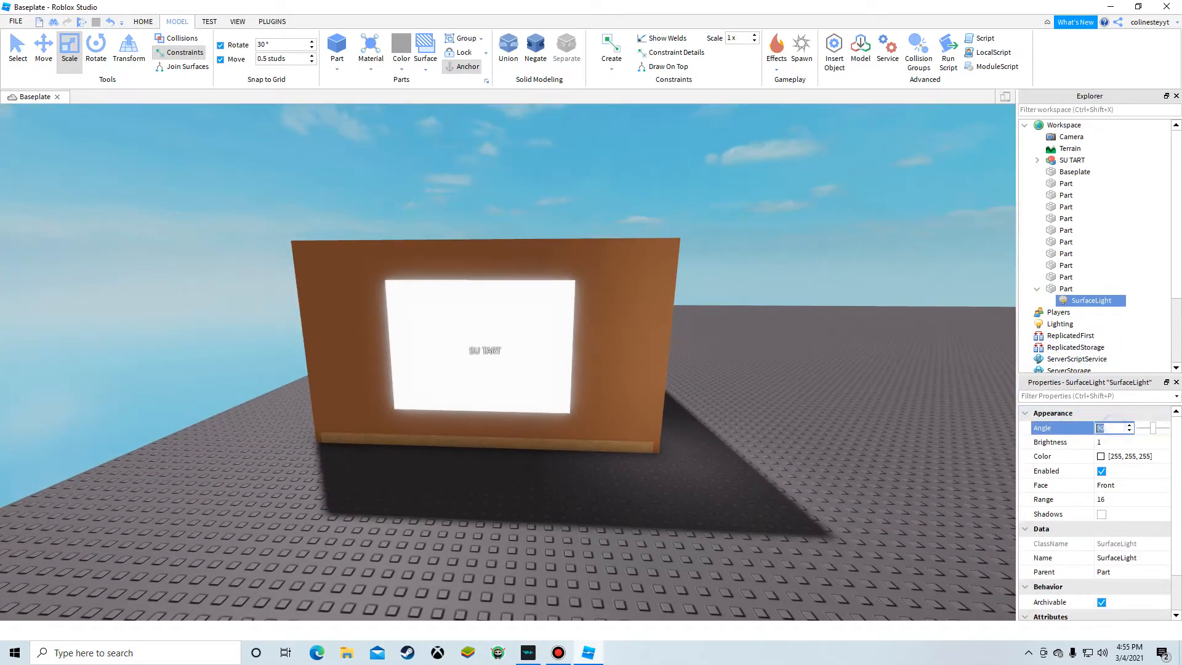
drag(1152, 428, 1144, 428)
Step: Inspect the lit window panel from several angles outside and inside the room
right_drag(852, 440, 880, 437)
key(a)
click(852, 442)
key(w)
key(s)
key(a)
key(w)
key(s)
right_drag(601, 333, 650, 321)
click(601, 333)
key(w)
key(s)
key(w)
click(646, 317)
click(652, 316)
key(s)
Step: Enable Shadows on the SurfaceLight
click(1064, 300)
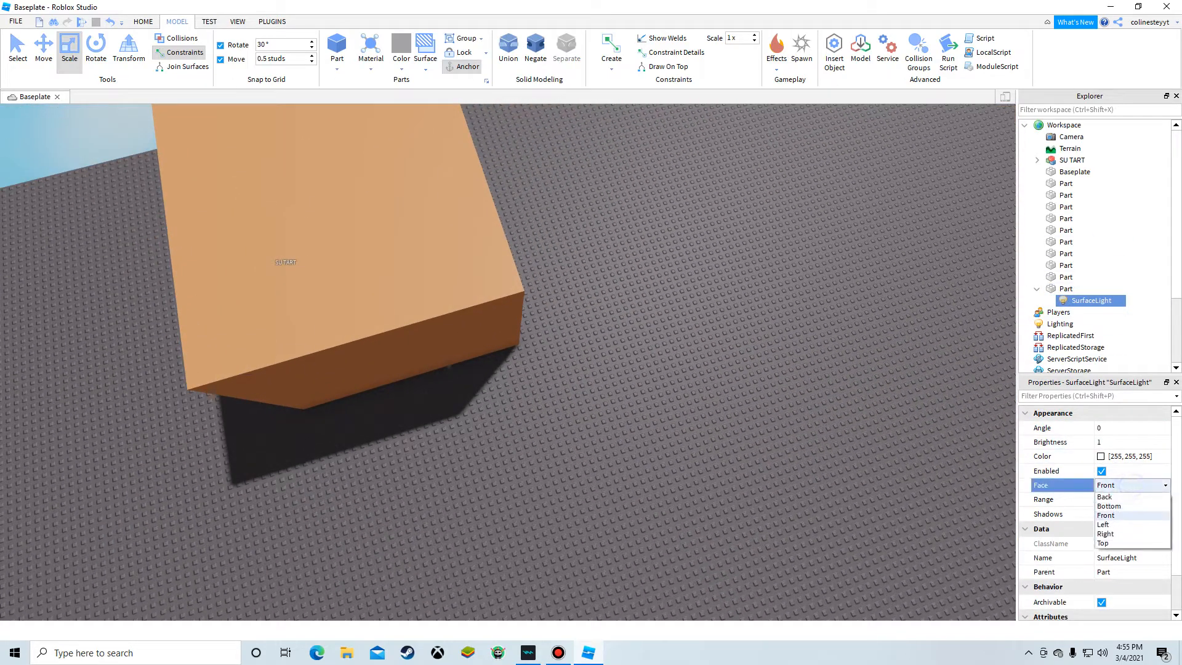
right_drag(838, 538, 829, 539)
key(w)
key(d)
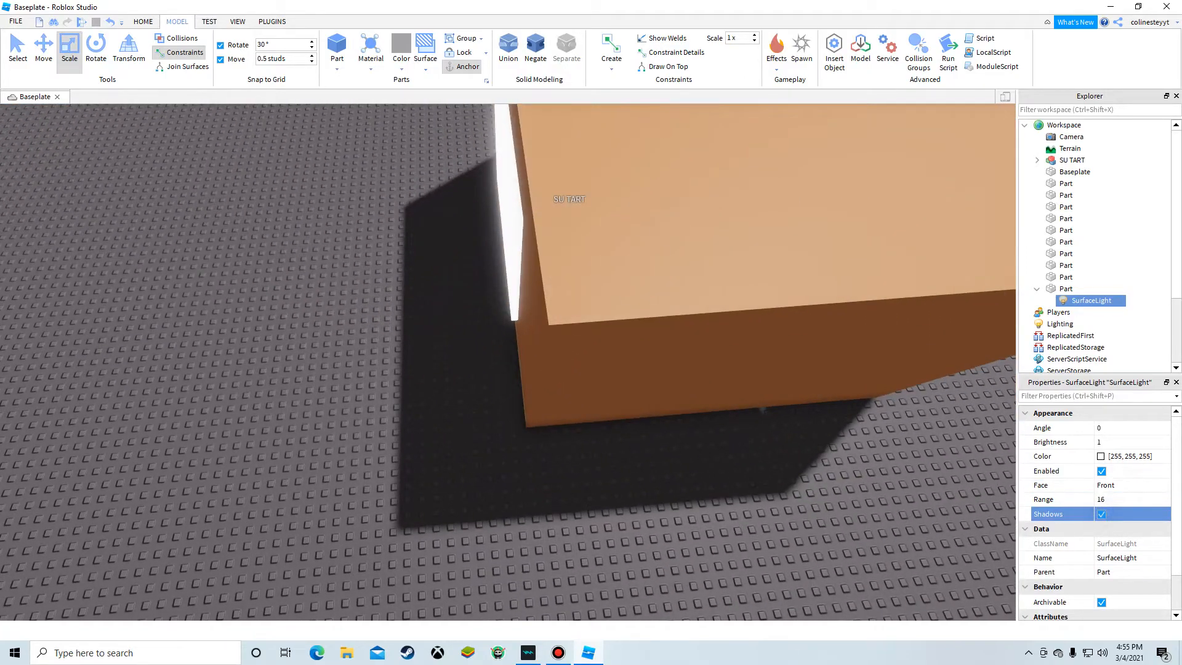
Step: Rotate the neon panel 90 degrees around its vertical axis
click(707, 566)
key(w)
right_drag(707, 566, 705, 564)
key(s)
key(d)
key(w)
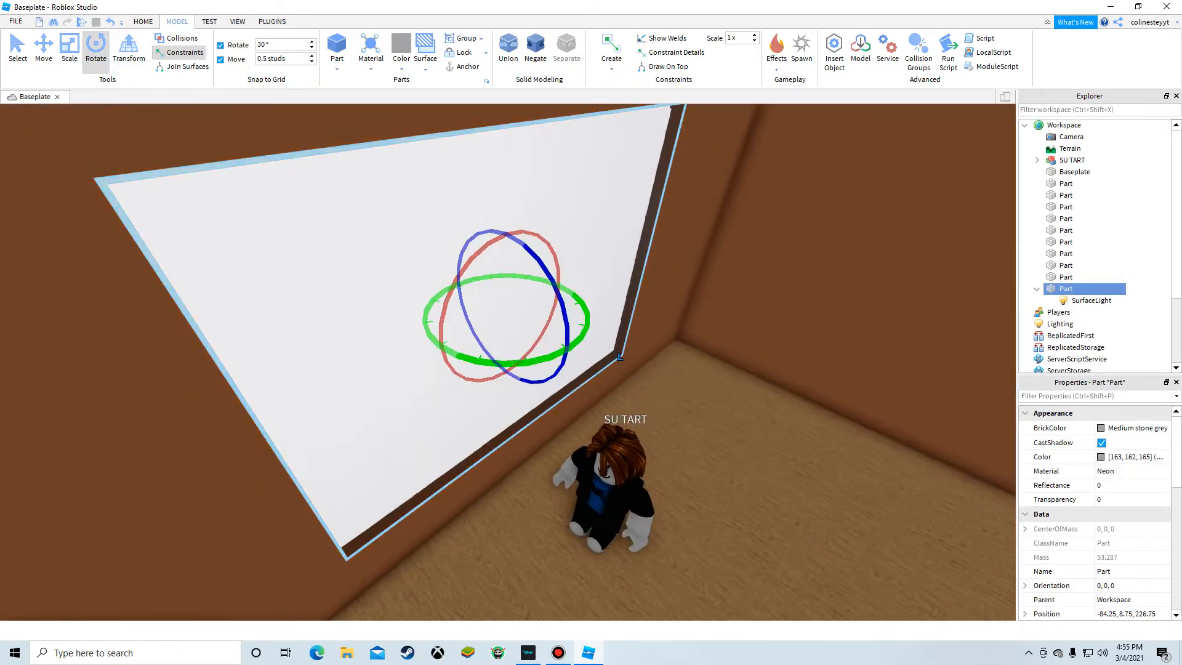
drag(502, 363, 586, 326)
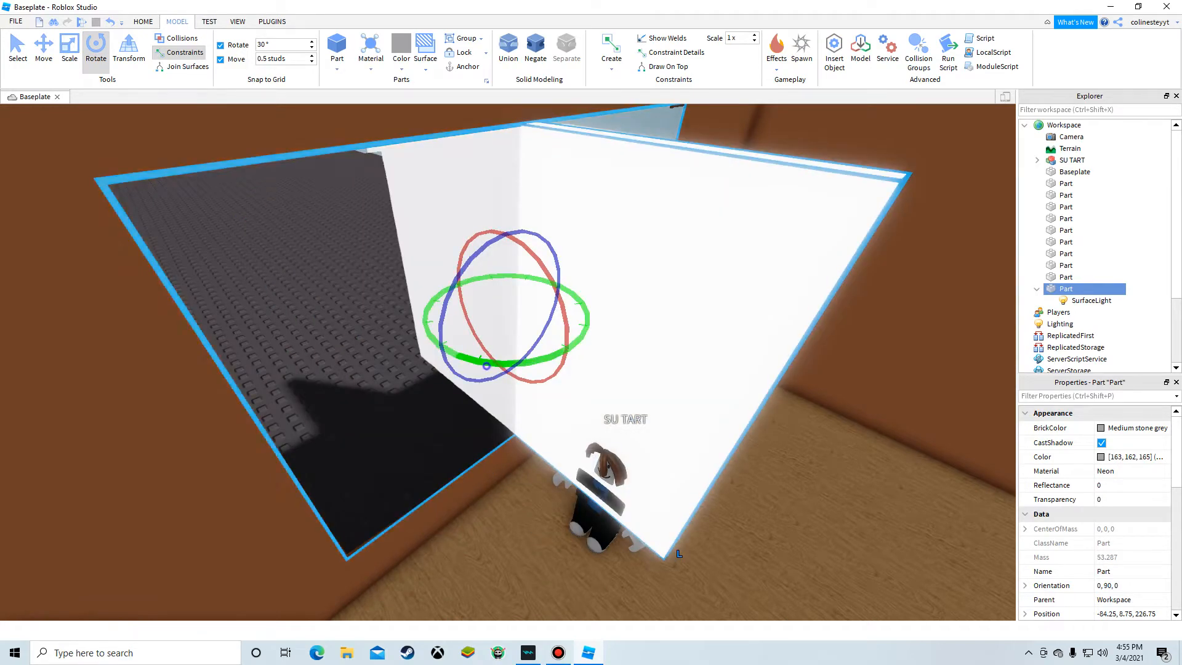
drag(486, 366, 587, 324)
Step: Delete the neon panel from the window
right_drag(759, 345, 736, 370)
key(s)
click(763, 344)
key(w)
click(433, 426)
key(Delete)
key(w)
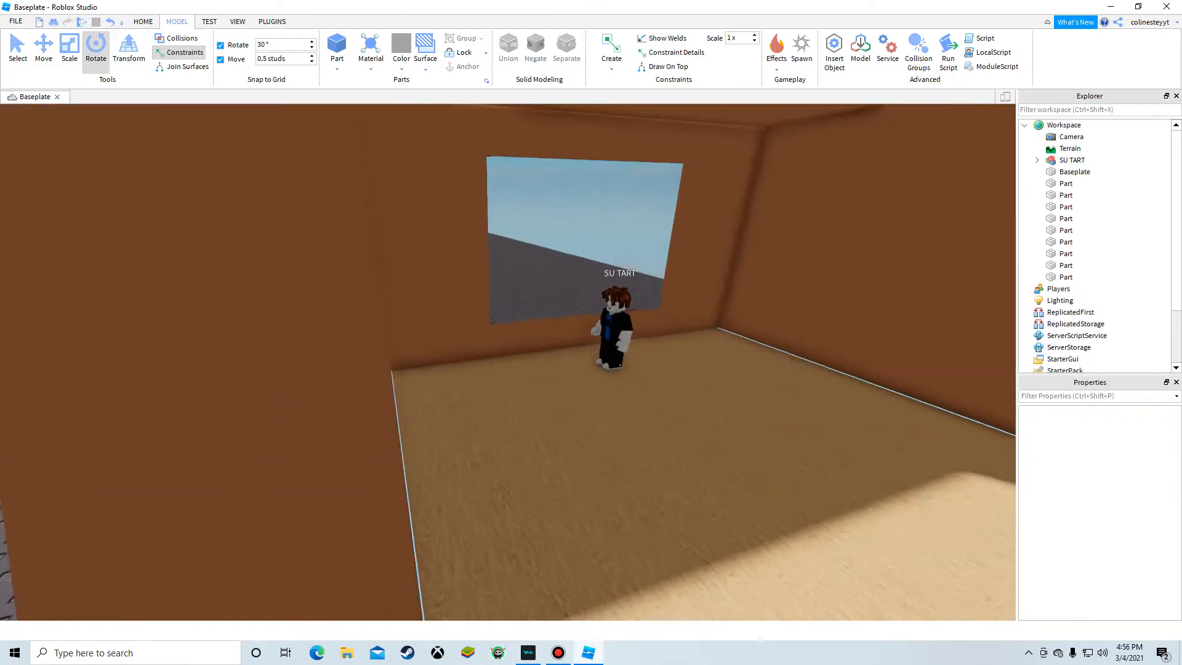
Step: Insert a new part outside the room, next to its window wall
right_drag(506, 363, 506, 363)
key(w)
click(637, 470)
key(s)
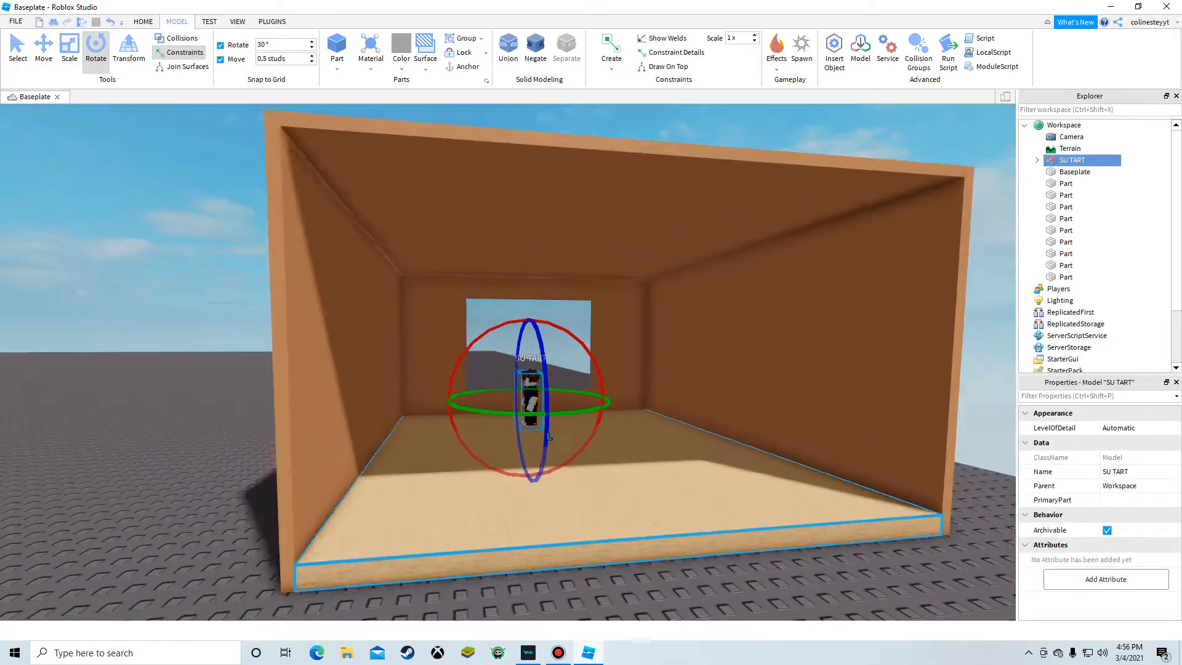
key(a)
click(338, 414)
key(w)
right_drag(442, 374, 441, 374)
key(s)
click(336, 47)
key(w)
right_drag(604, 367, 604, 367)
key(w)
key(s)
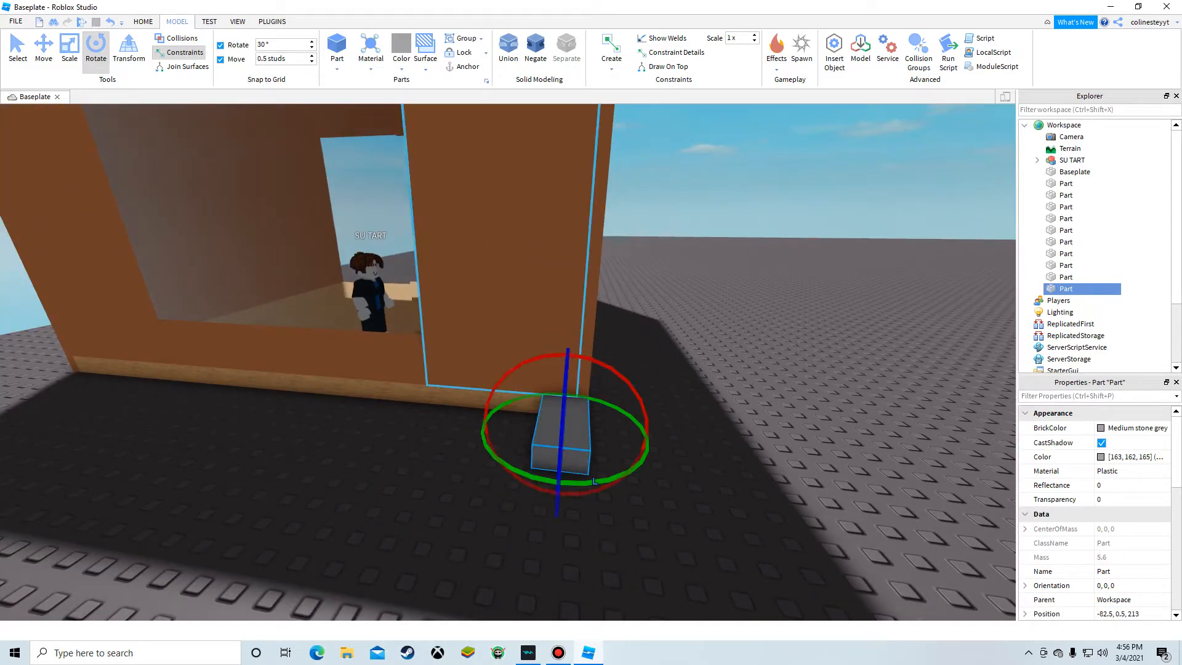
Step: Scale the part into a large flat plate on the ground beside the room
key(a)
drag(511, 425, 354, 429)
right_drag(354, 429, 354, 429)
drag(190, 439, 192, 439)
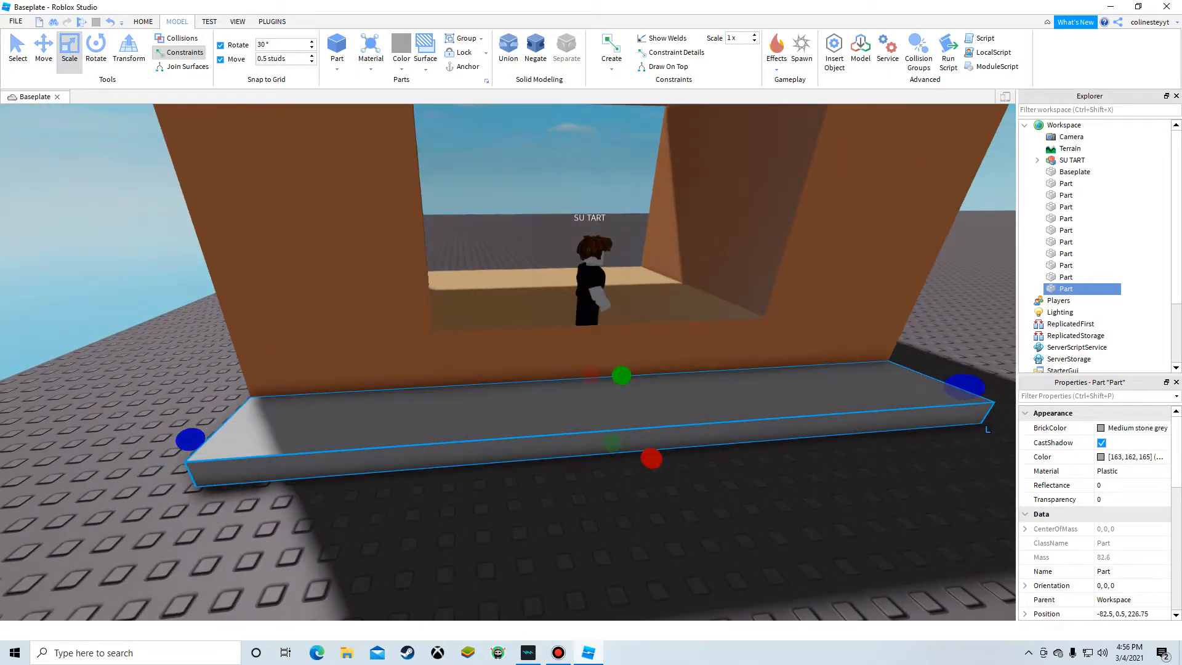
click(652, 458)
right_click(668, 450)
click(653, 458)
drag(651, 458, 651, 422)
right_drag(651, 458, 651, 422)
key(s)
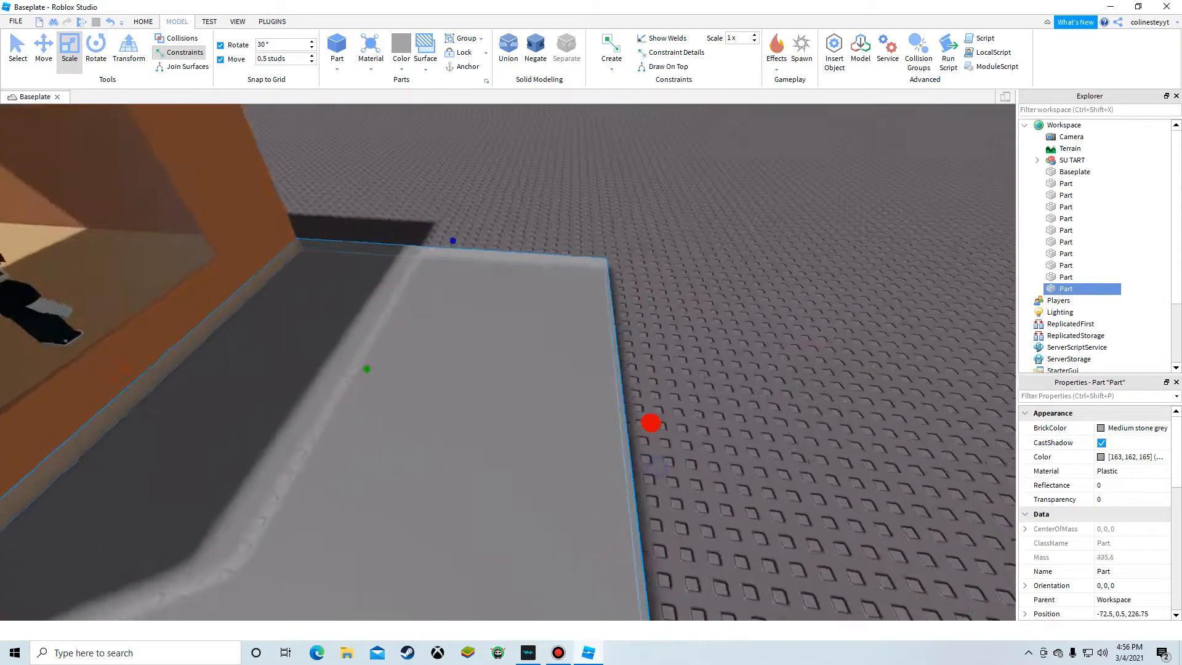
drag(651, 422, 675, 375)
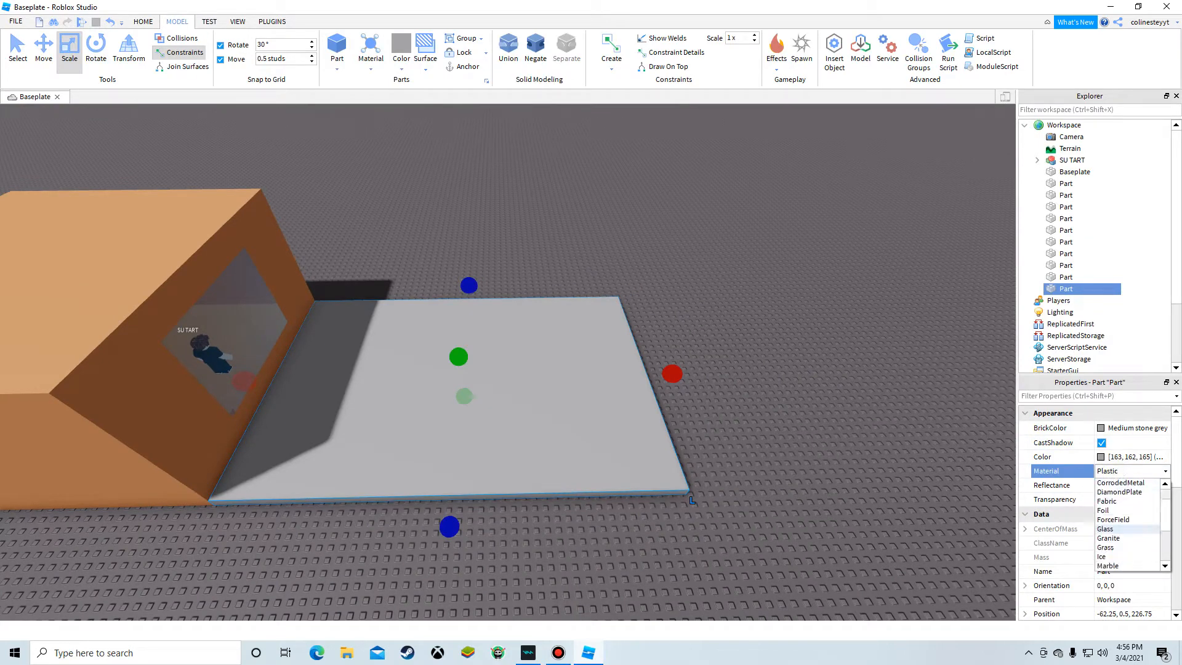
Step: Set the plate's Material to Grass and its color to green
click(1108, 519)
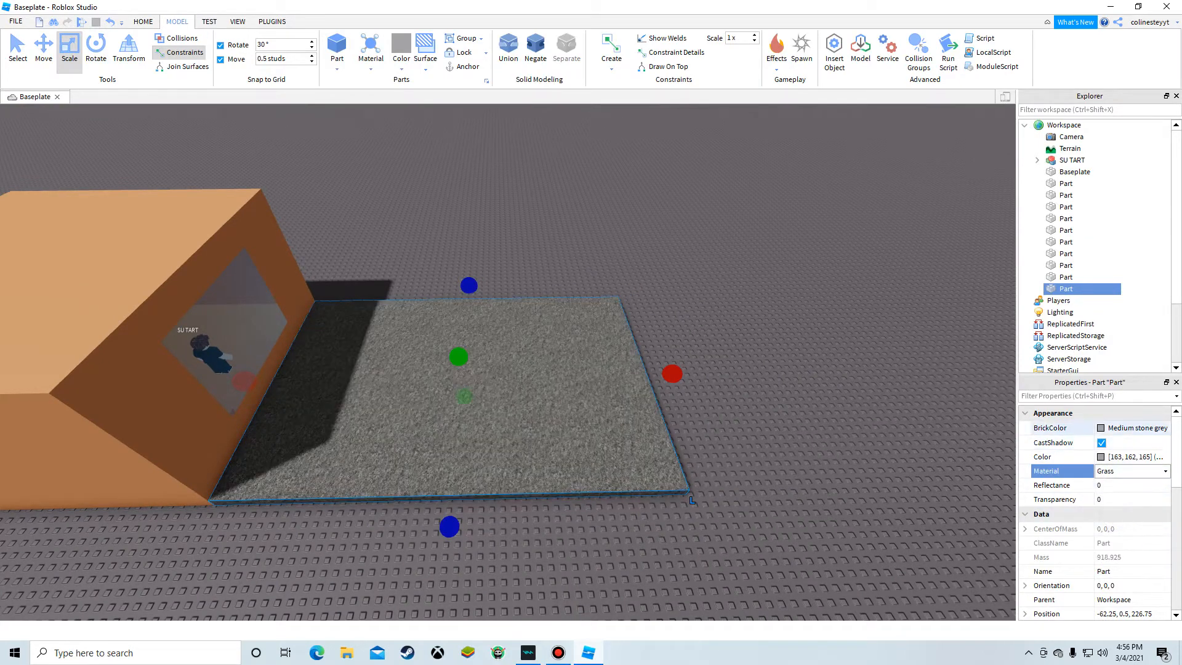
click(1105, 428)
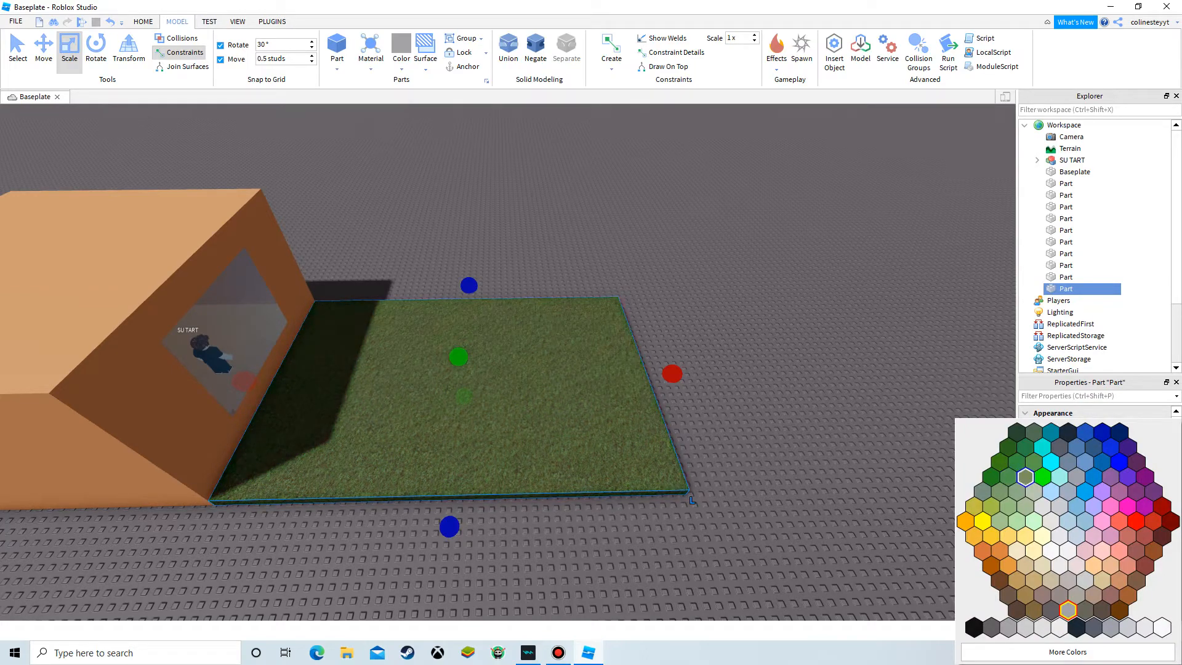
click(1008, 476)
click(786, 282)
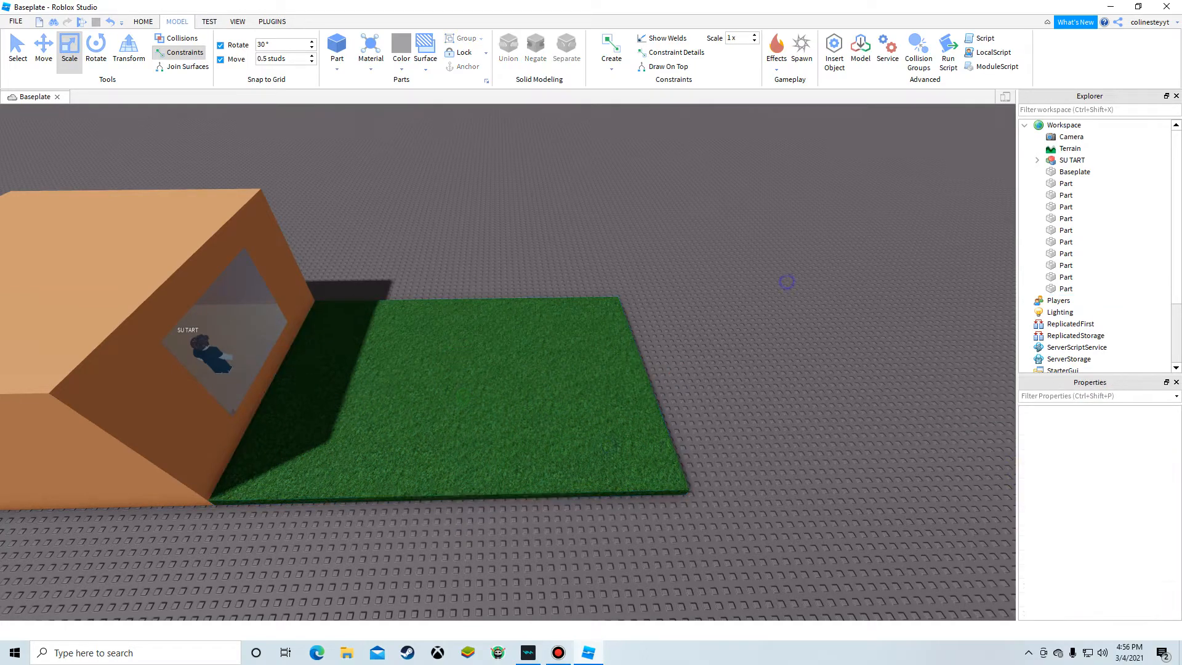
Step: Insert another part and move it upright against the room wall at the grass's edge
right_drag(786, 281, 713, 280)
key(w)
click(336, 48)
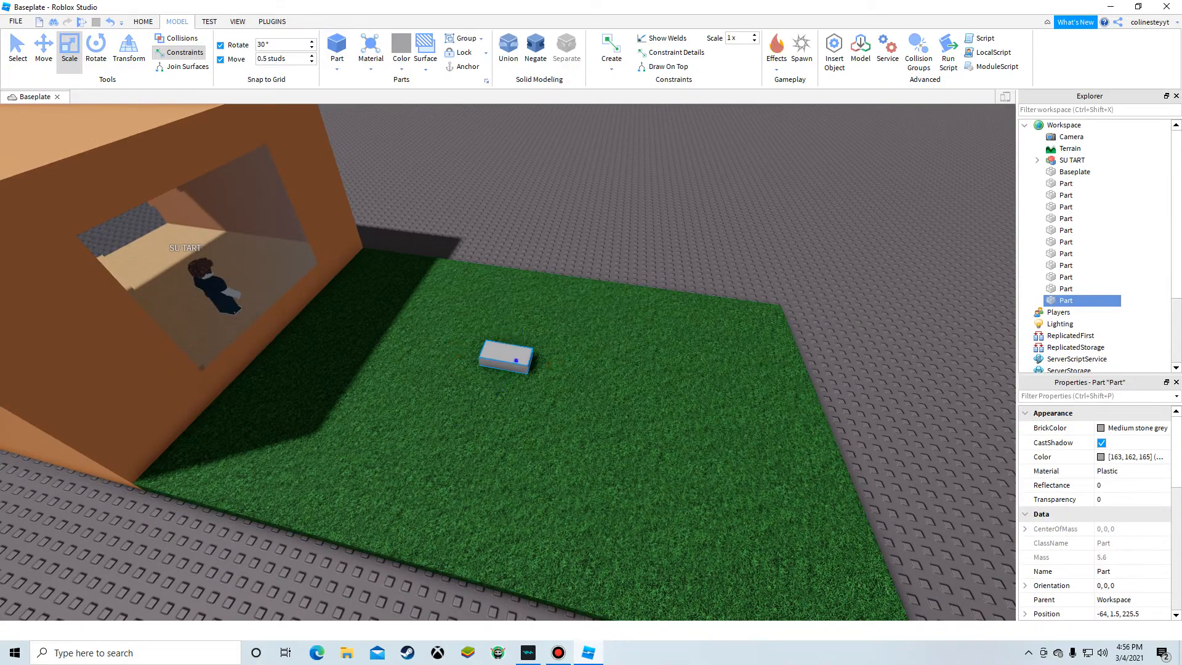
right_drag(516, 360, 502, 296)
key(w)
drag(516, 360, 466, 318)
right_drag(475, 321, 467, 319)
drag(466, 319, 465, 278)
right_drag(467, 318, 466, 279)
key(s)
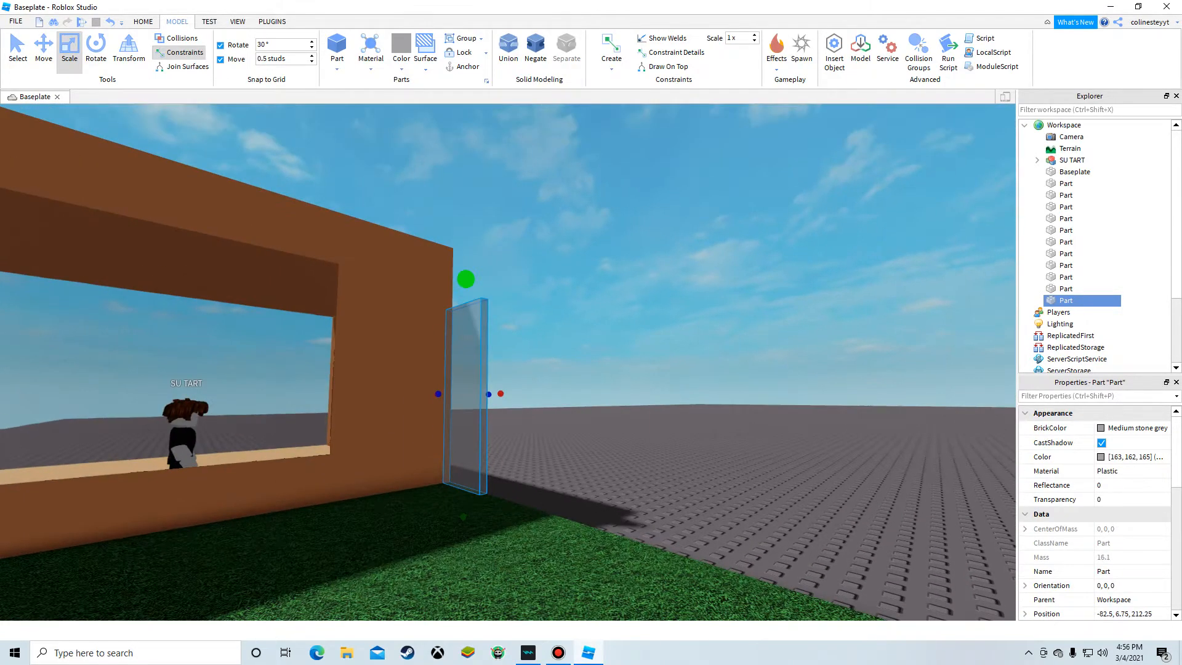
Step: Stretch the part into a long wall along the grass edge and color it Institutional white
drag(500, 416, 530, 248)
right_drag(500, 416, 530, 248)
drag(530, 248, 555, 291)
right_drag(530, 248, 555, 291)
key(s)
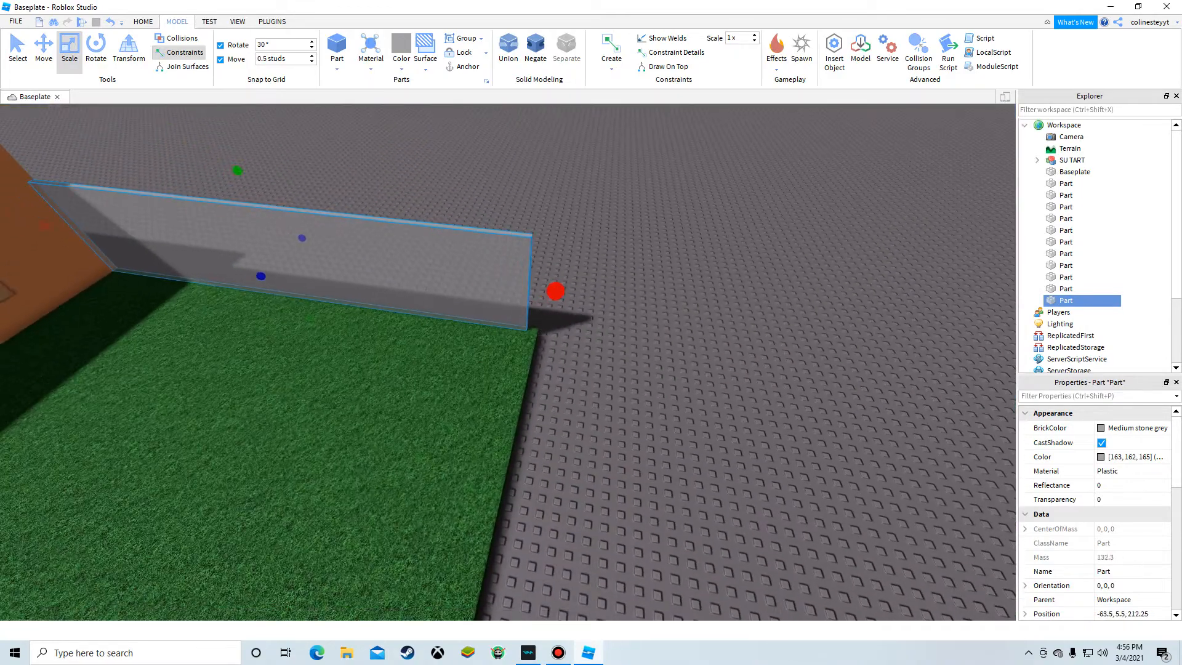
click(1137, 428)
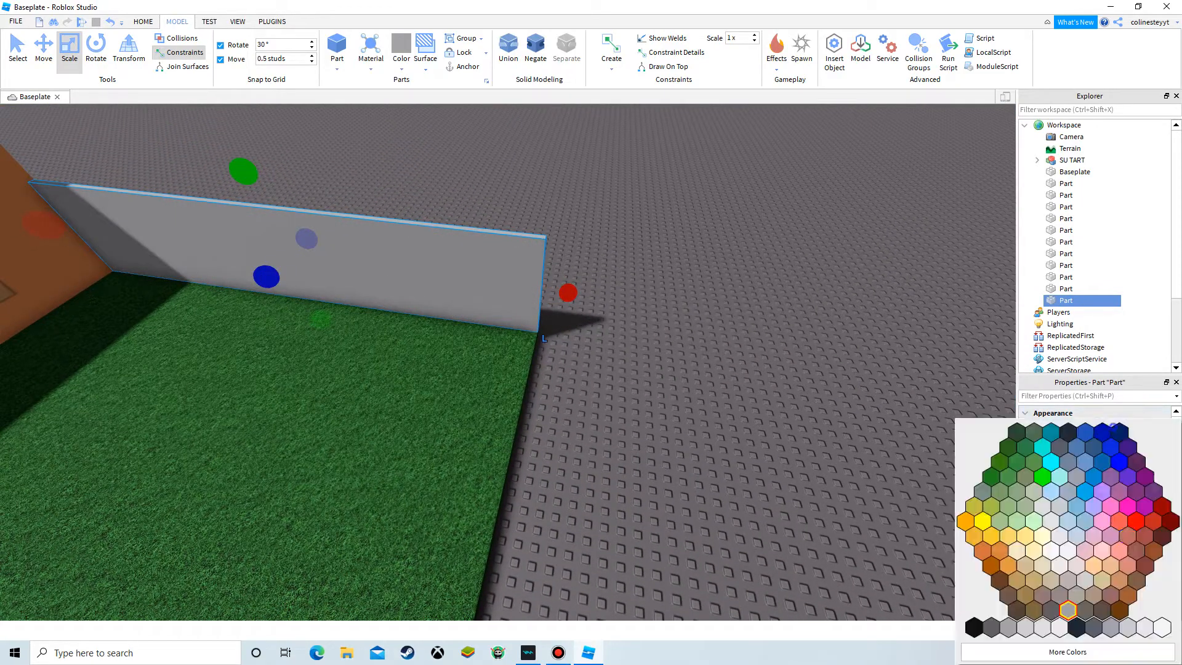
click(544, 338)
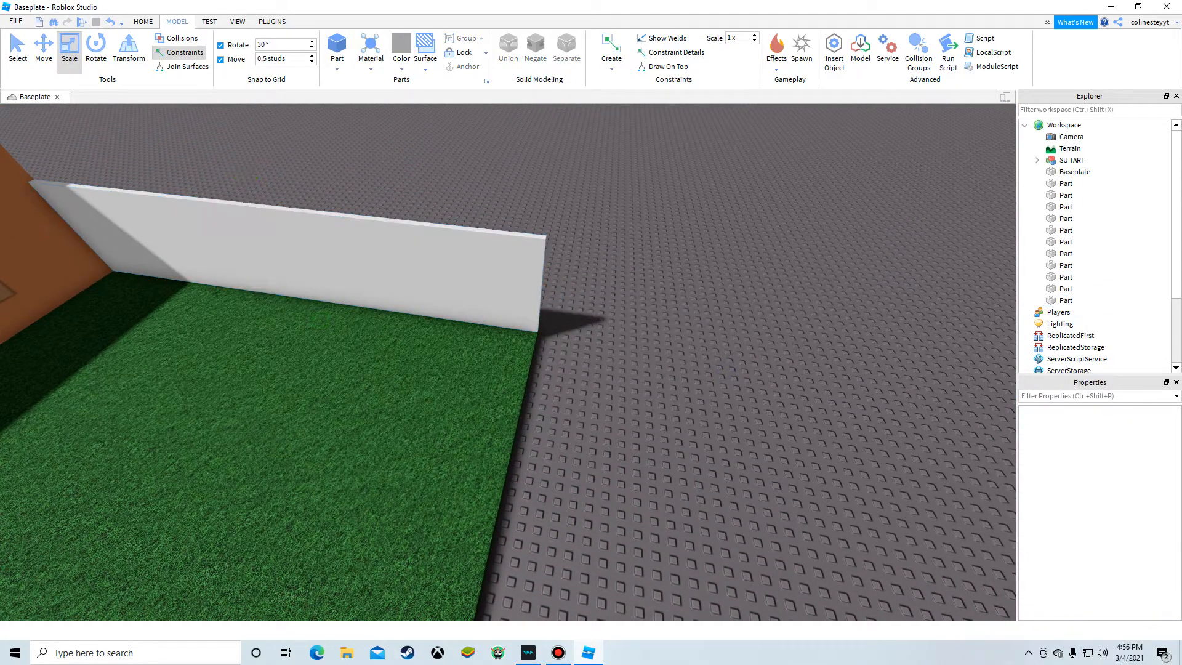
Step: Duplicate the white wall and move the copy to the opposite side of the grass
right_drag(402, 283, 402, 317)
right_click(382, 191)
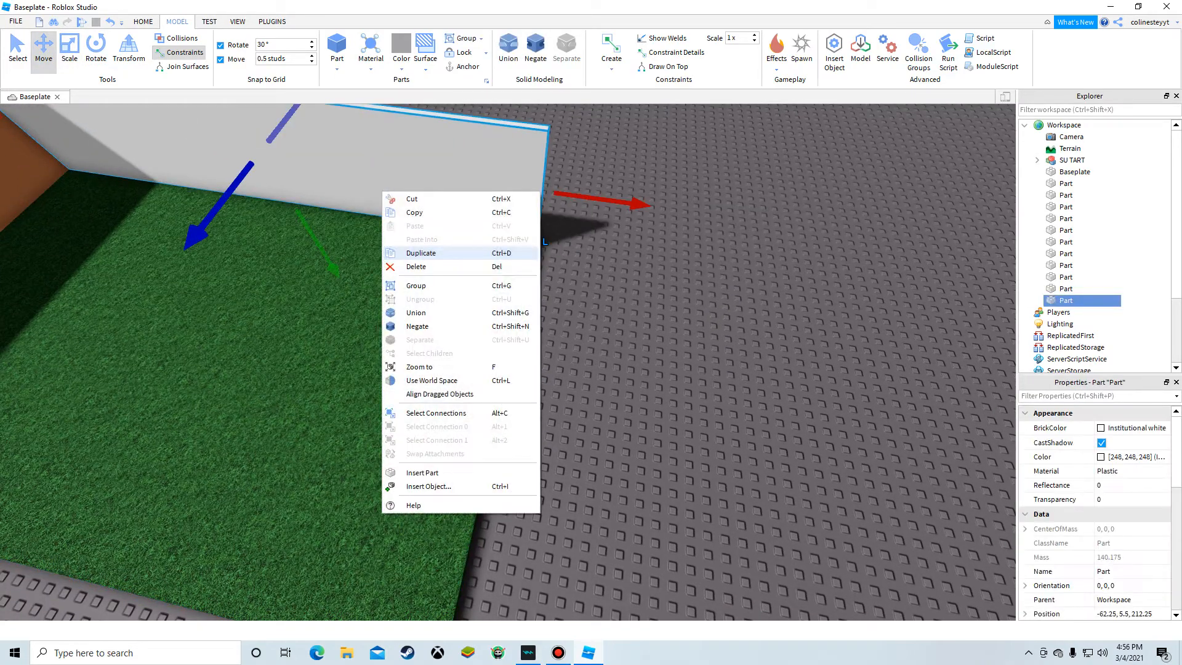
click(402, 252)
right_click(410, 192)
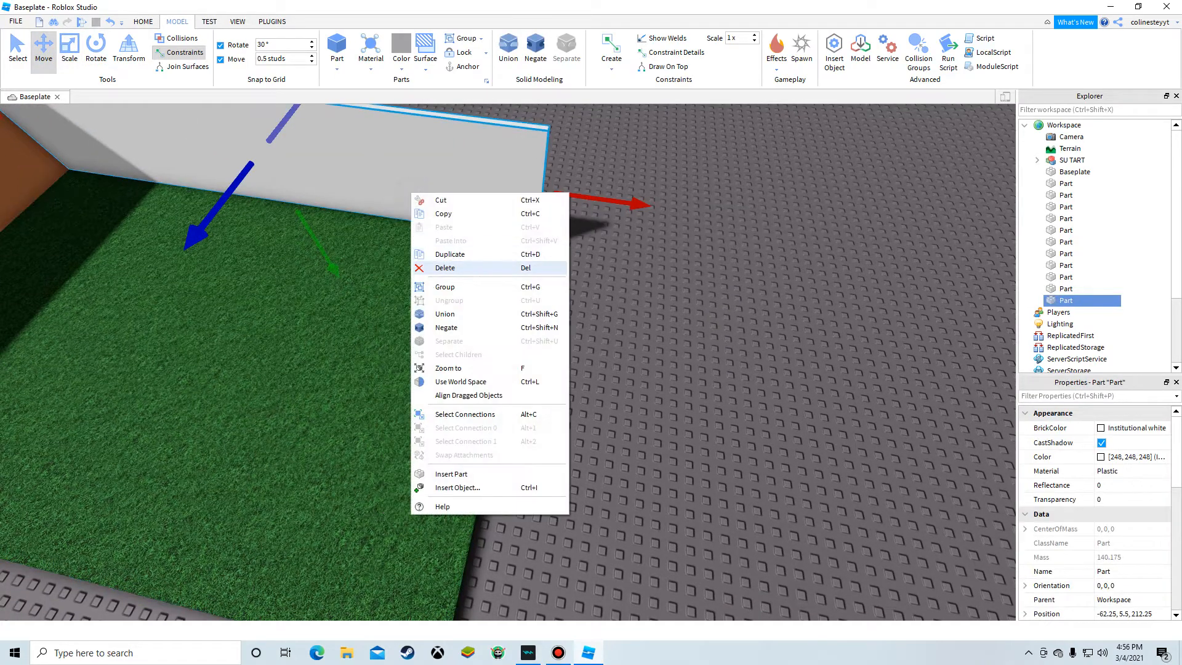
click(439, 253)
key(s)
drag(423, 170, 238, 423)
right_drag(237, 422, 153, 419)
key(w)
key(s)
drag(206, 231, 418, 226)
right_drag(631, 526, 534, 419)
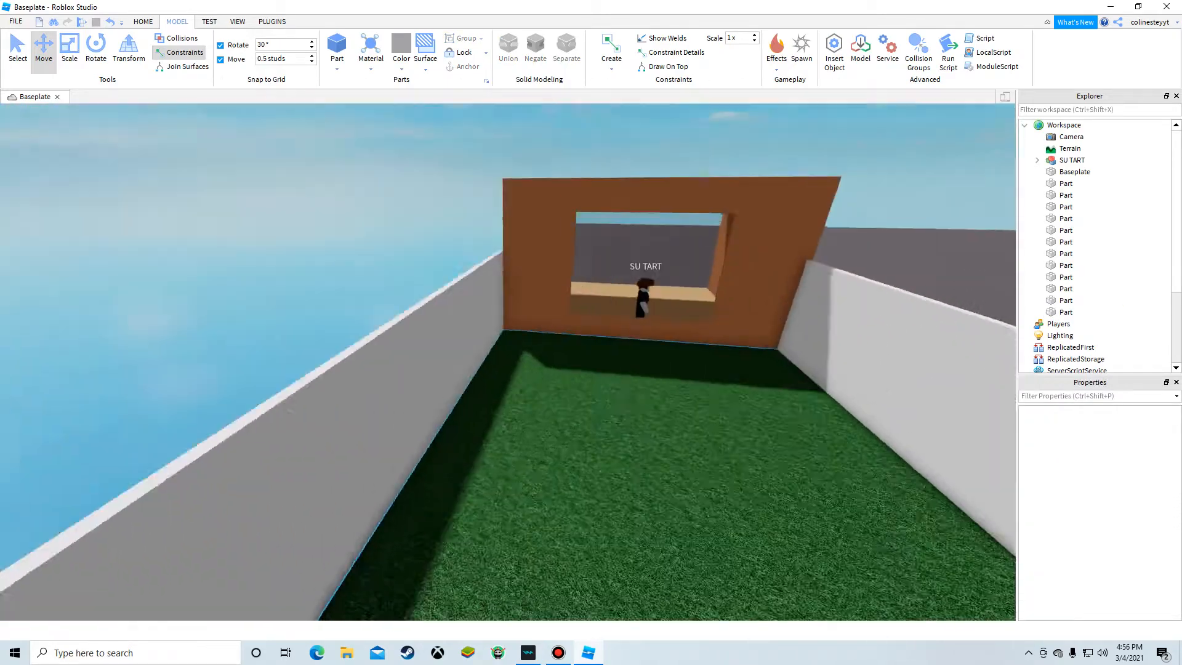
Step: Duplicate a side wall and scale the copy into a front wall closing the grass's far end
key(s)
right_click(343, 417)
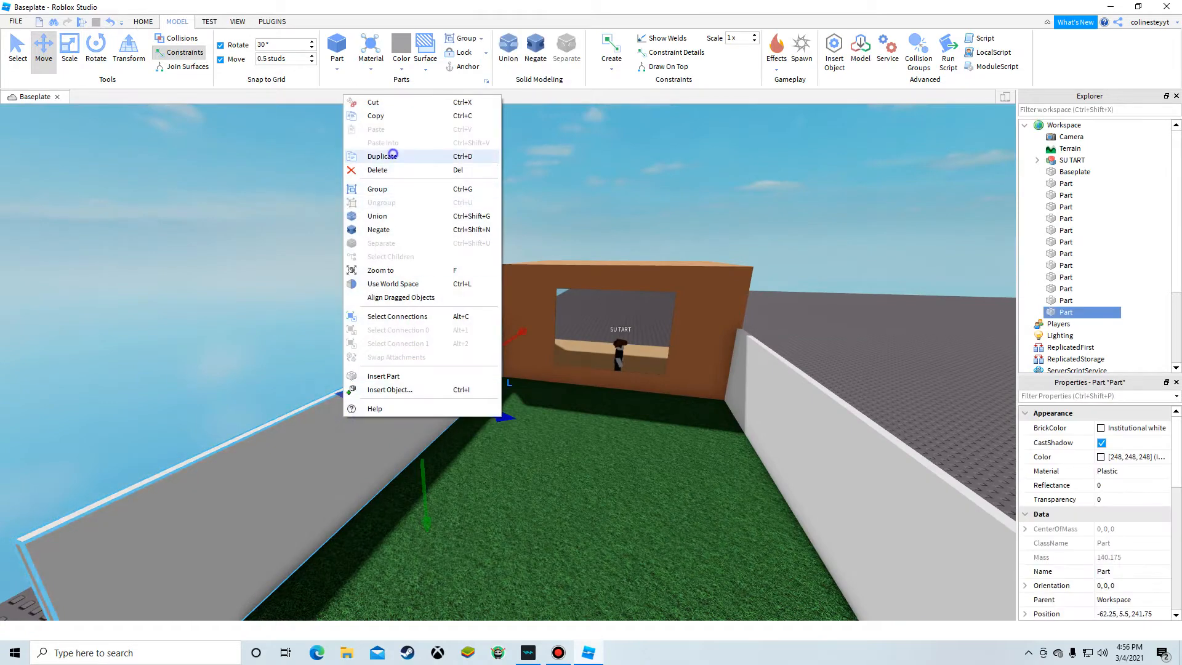
click(382, 157)
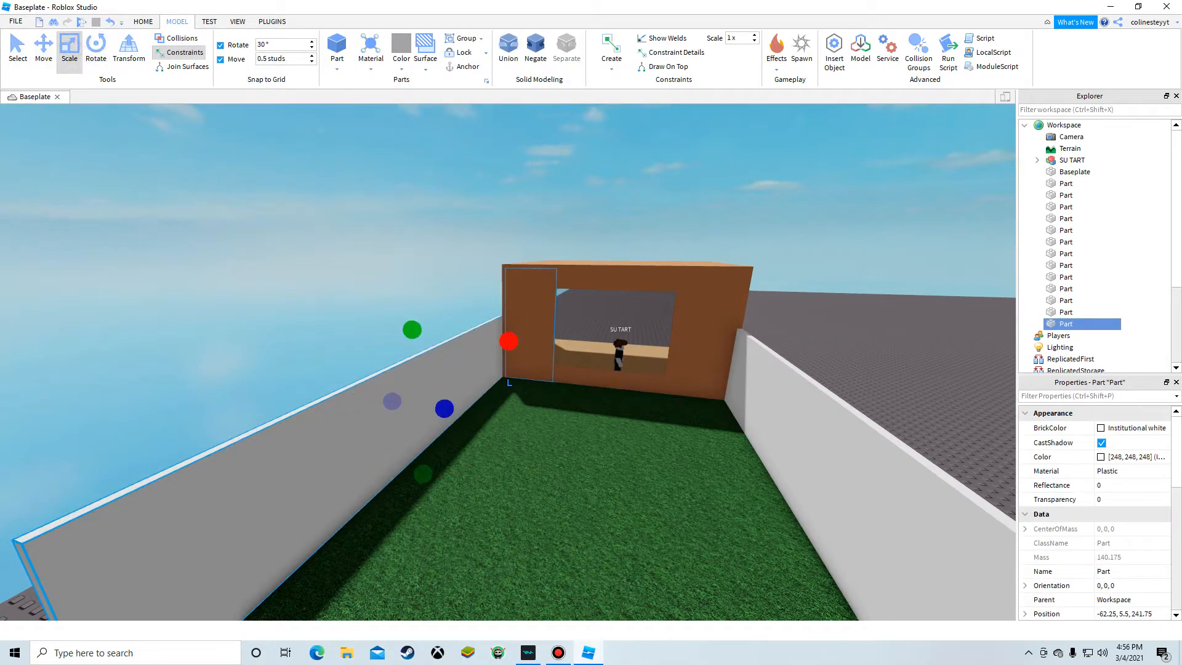
key(s)
drag(508, 341, 316, 487)
right_drag(316, 486, 369, 554)
key(s)
drag(206, 419, 565, 355)
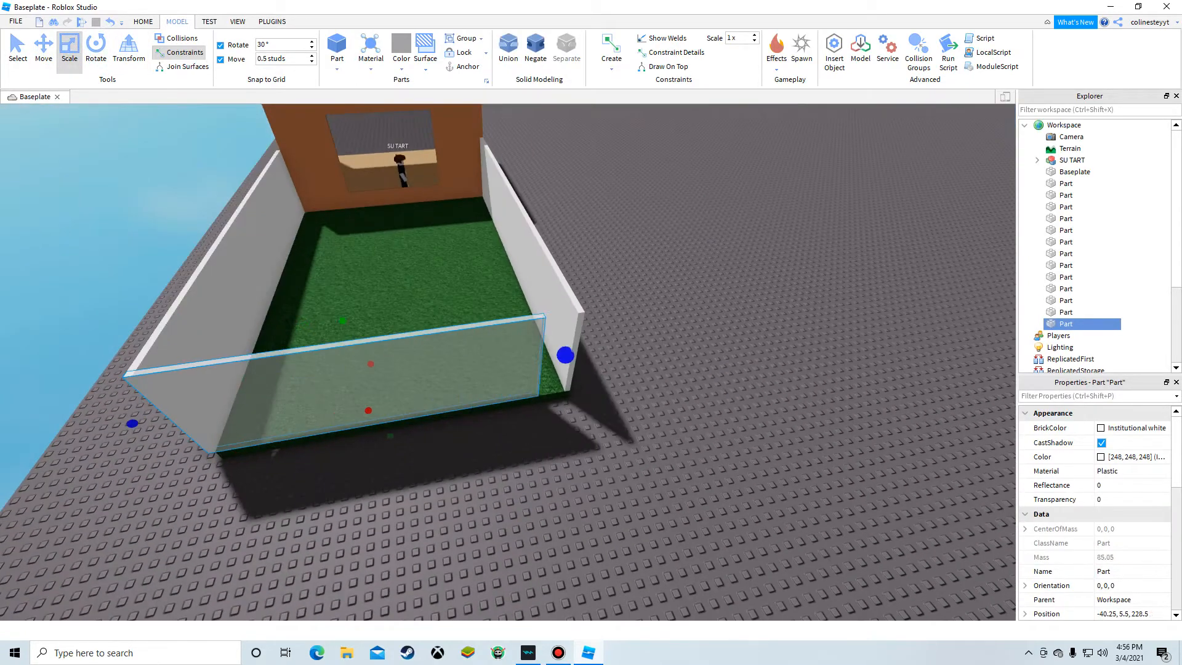
click(663, 479)
key(w)
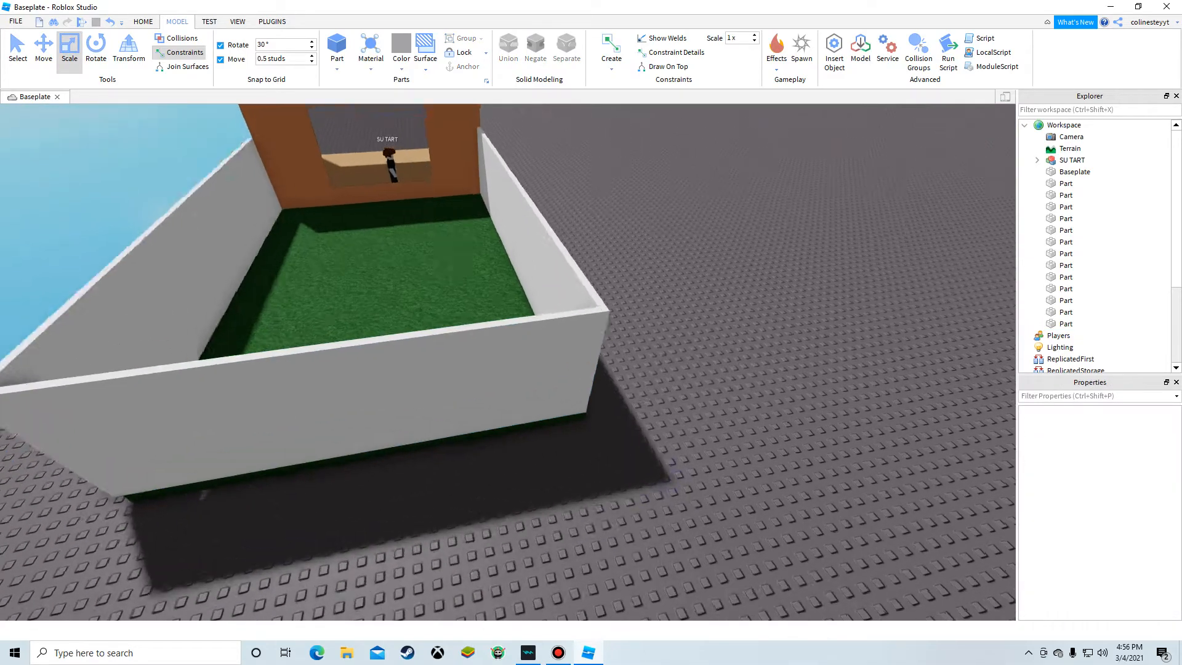
Step: Orbit around the room and the fenced grass yard to view the whole build from above
right_drag(663, 479, 1169, 379)
key(s)
key(a)
key(a)
key(s)
key(a)
key(s)
key(w)
key(d)
key(w)
right_drag(575, 271, 544, 249)
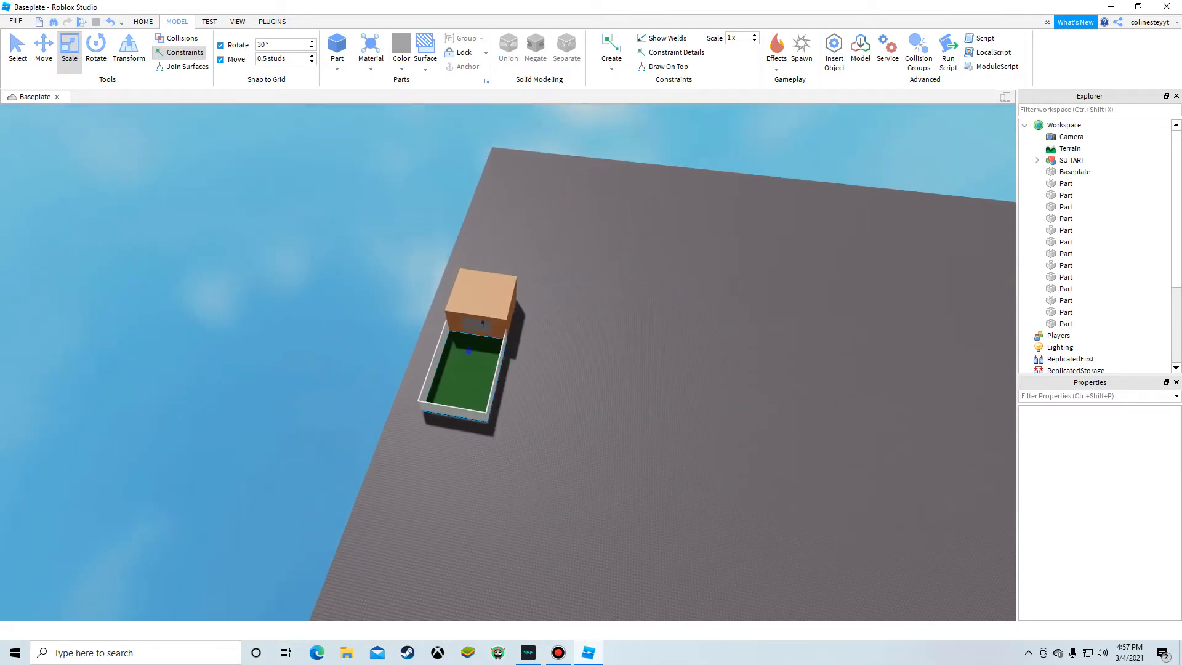
scroll(1059, 557, down, 2)
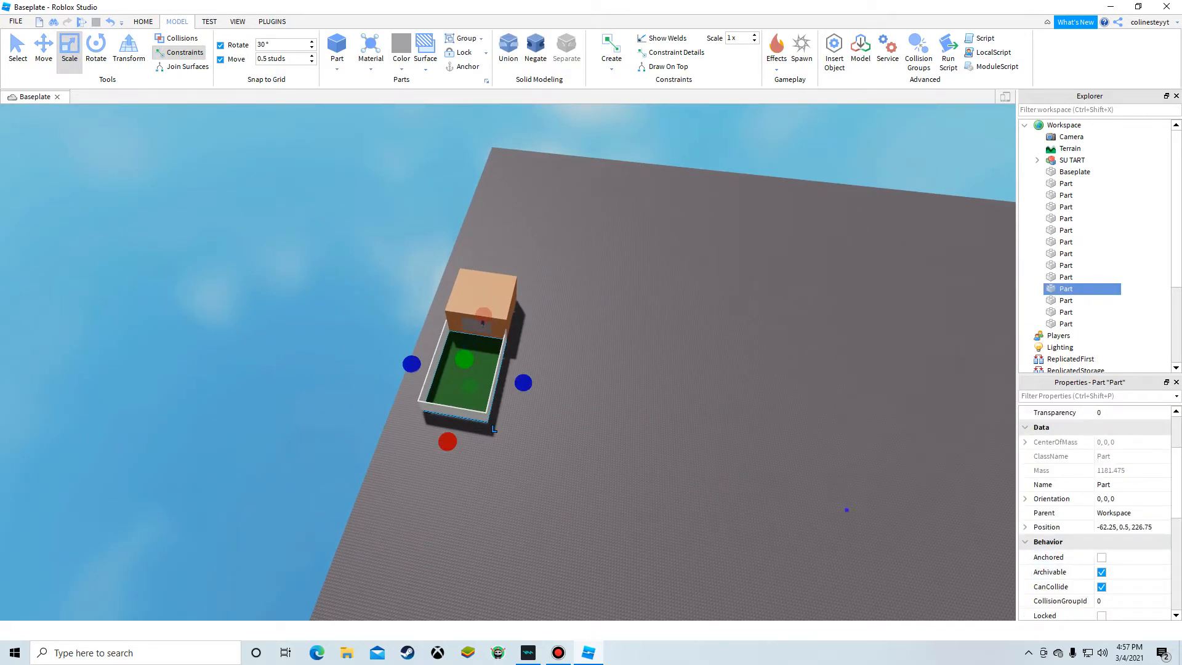
click(800, 488)
mouse_move(800, 488)
right_down()
mouse_move(768, 496)
mouse_move(812, 474)
right_up()
key(w)
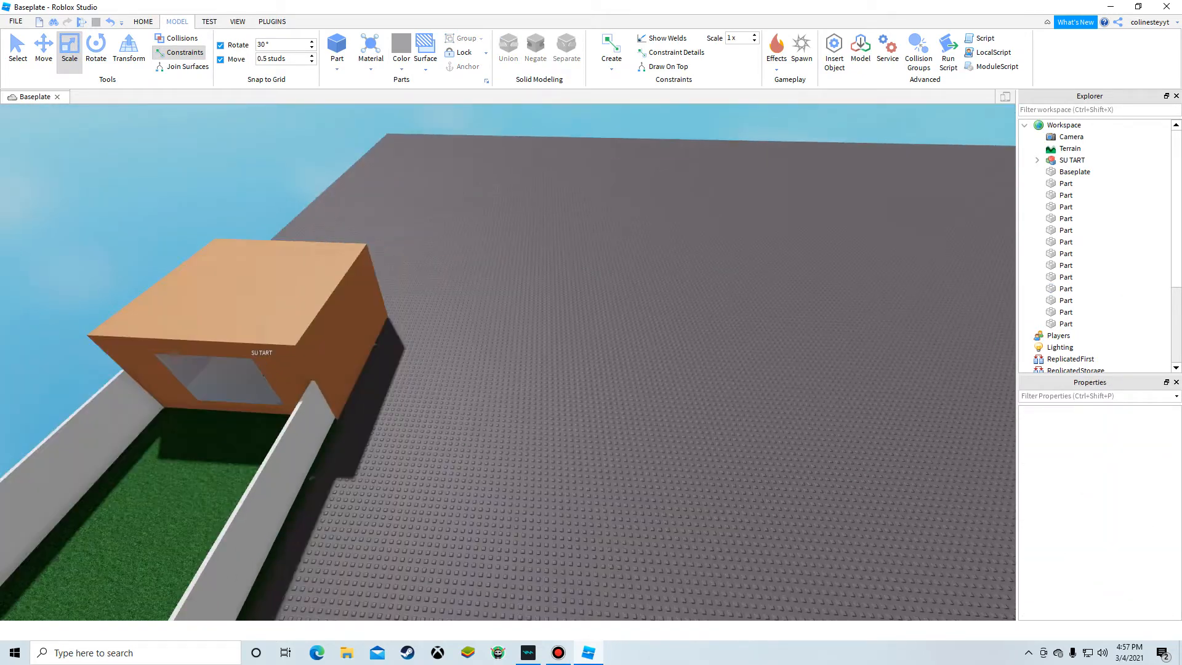
key(w)
key(d)
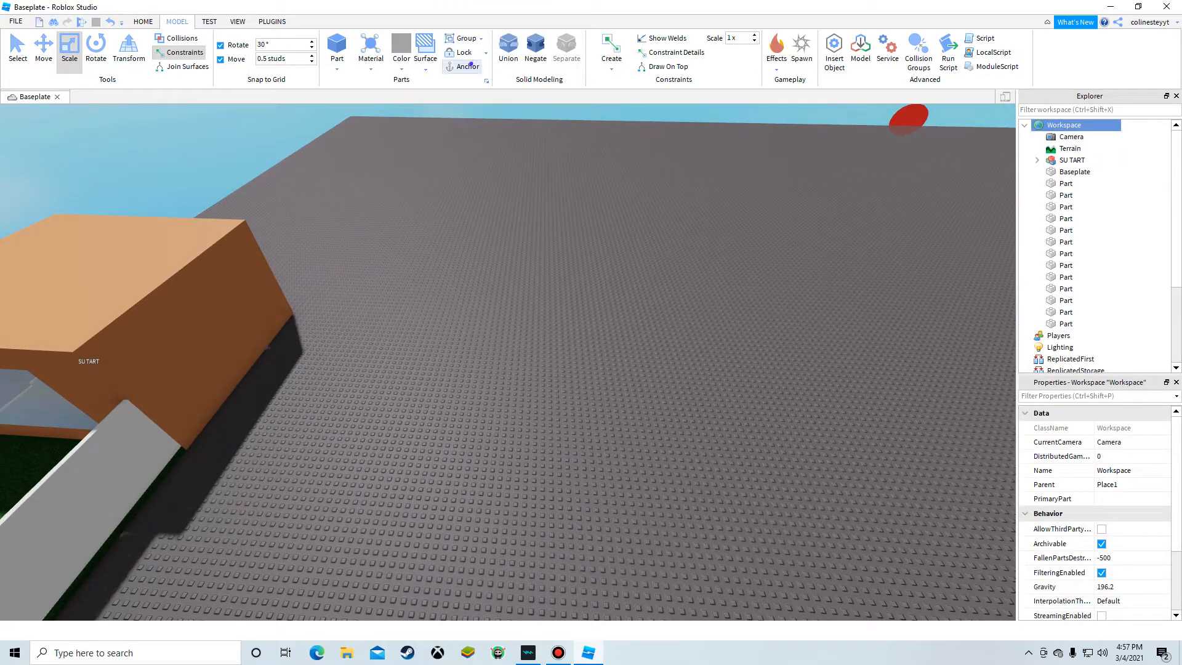
click(605, 296)
key(s)
right_drag(605, 296, 185, 317)
key(a)
key(w)
key(w)
key(d)
key(w)
key(d)
key(w)
key(s)
Step: Select all room and yard parts with the character and group them into a model named house
drag(369, 203, 923, 612)
right_click(959, 650)
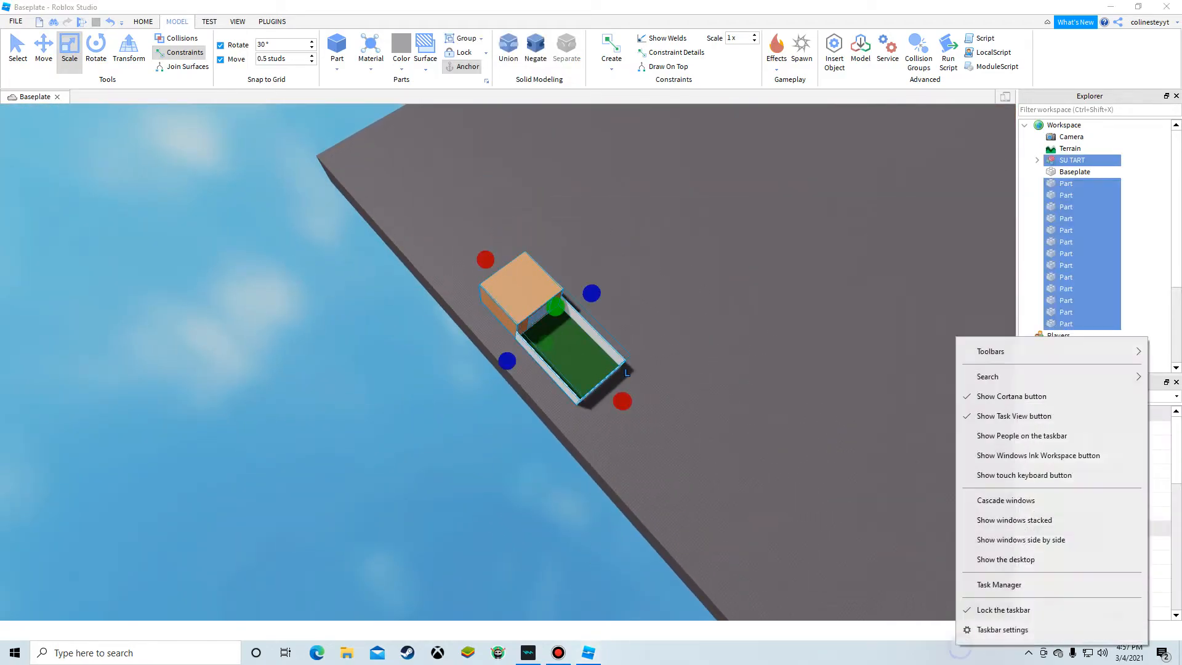
click(774, 361)
drag(595, 342, 781, 469)
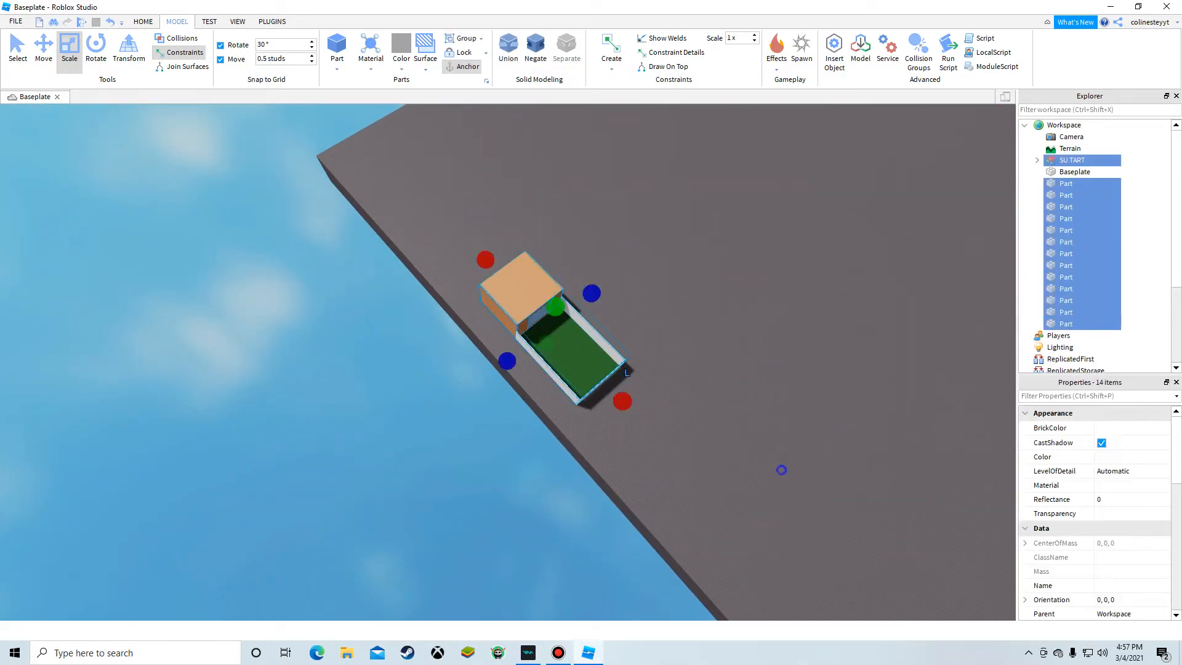
right_click(781, 470)
click(830, 241)
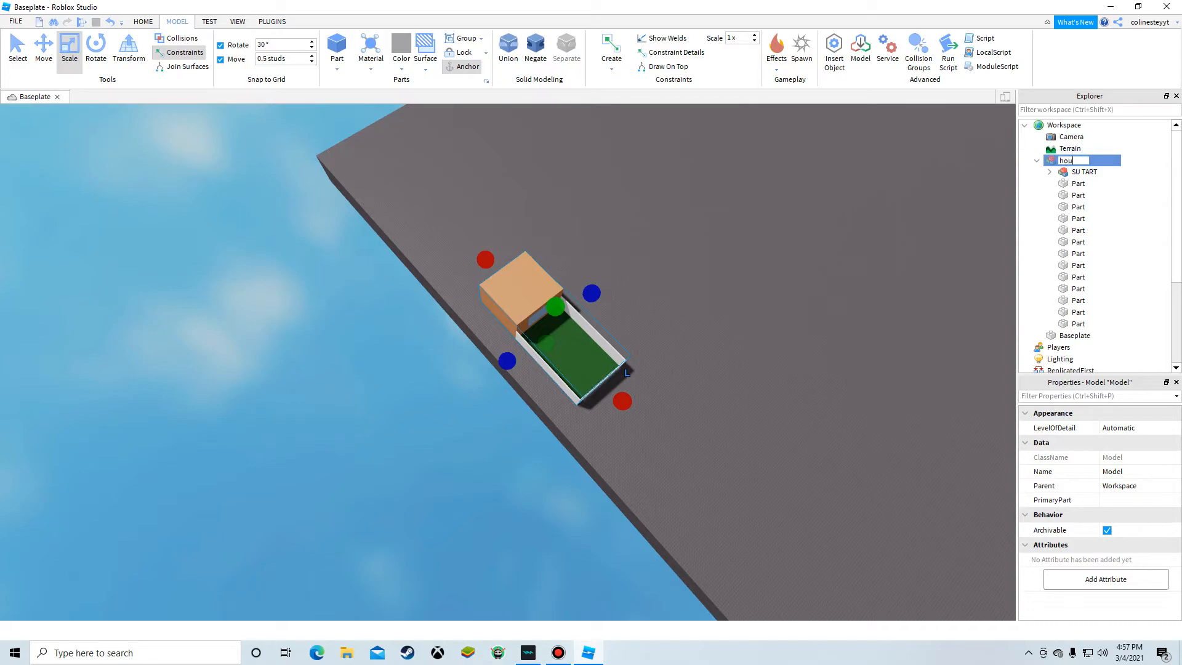
click(877, 287)
key(w)
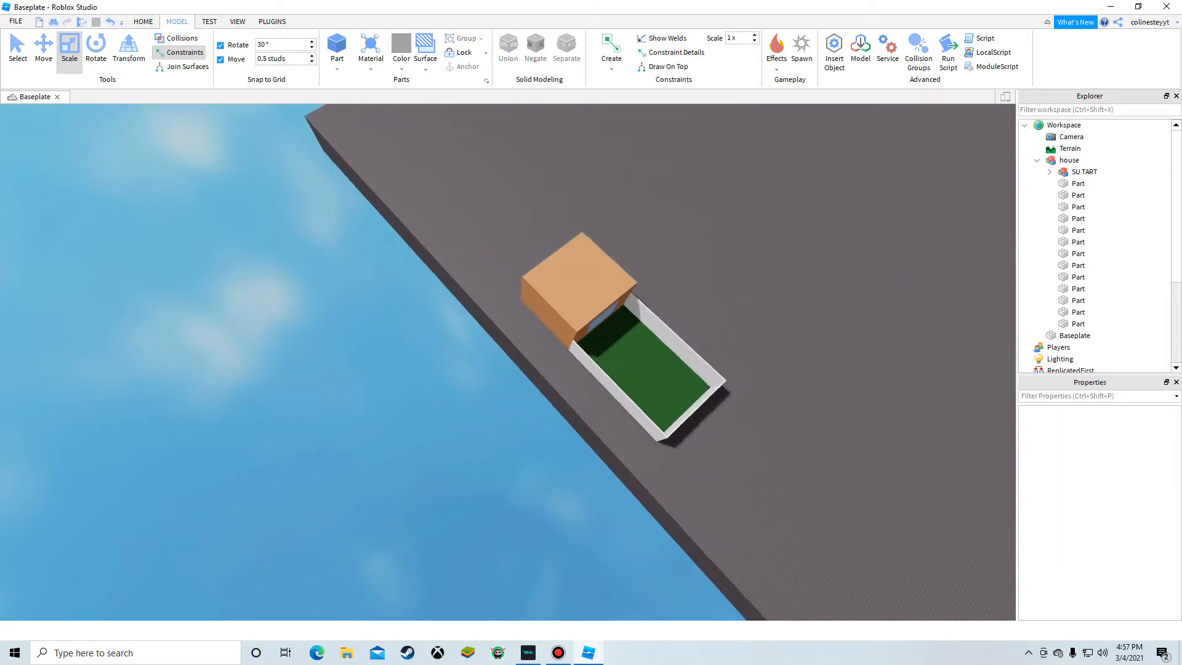
Step: Group the house model into another model and ungroup it again
right_drag(431, 283, 727, 270)
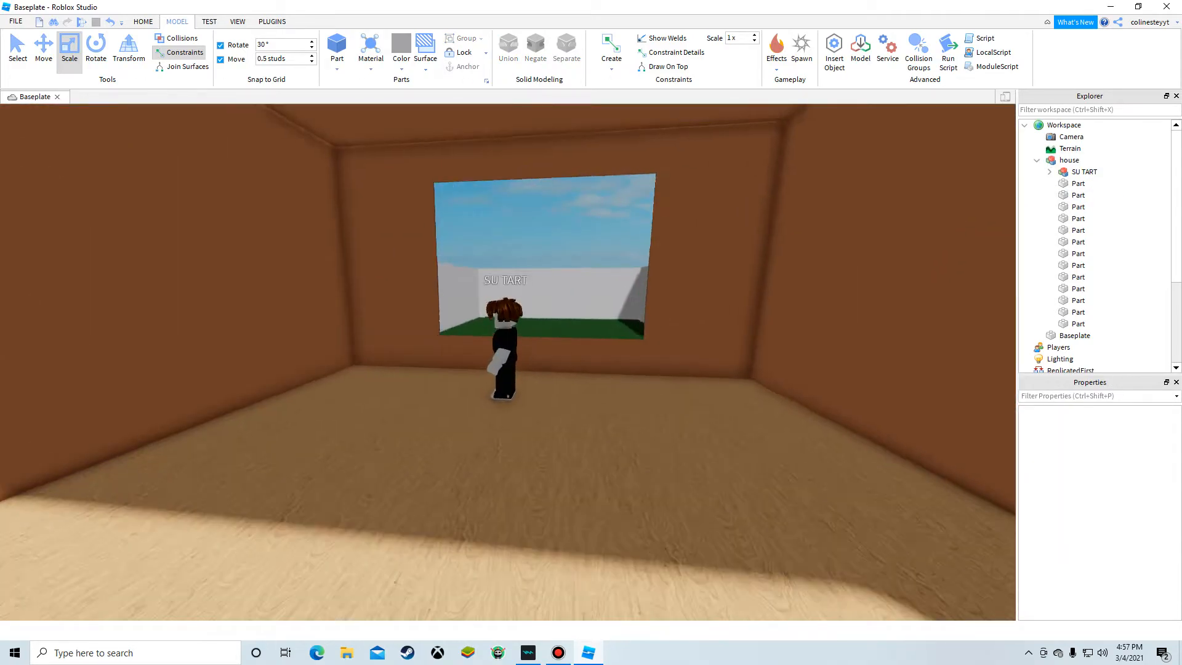
right_click(539, 272)
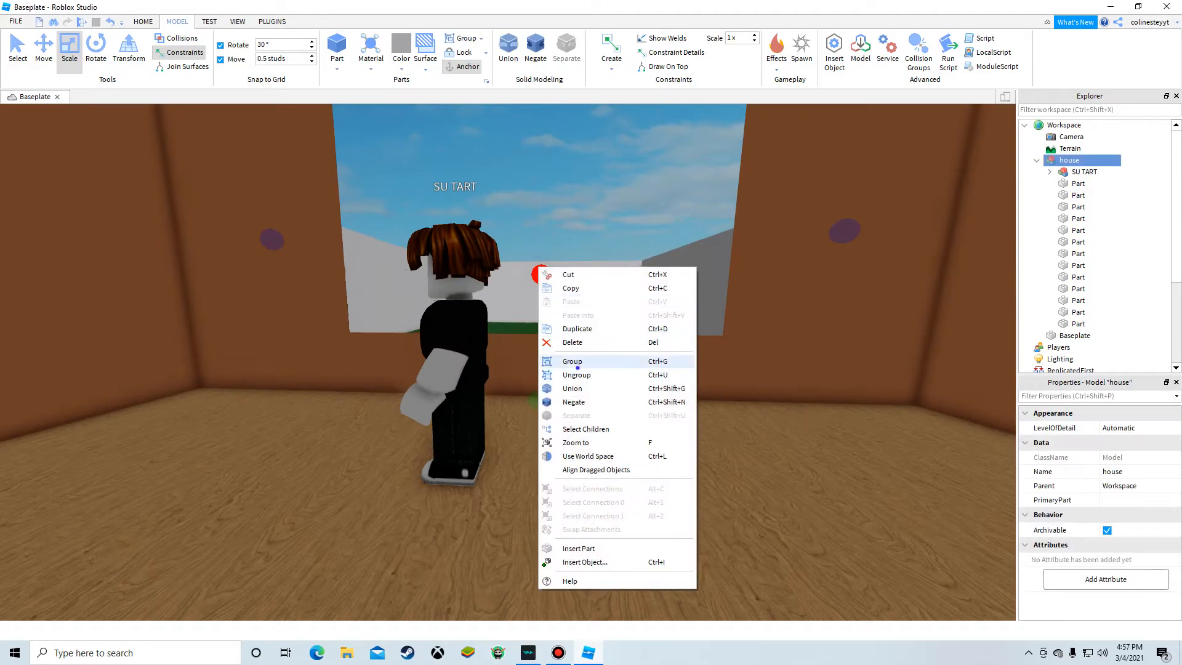
click(577, 365)
scroll(573, 366, down, 6)
click(277, 414)
right_click(575, 394)
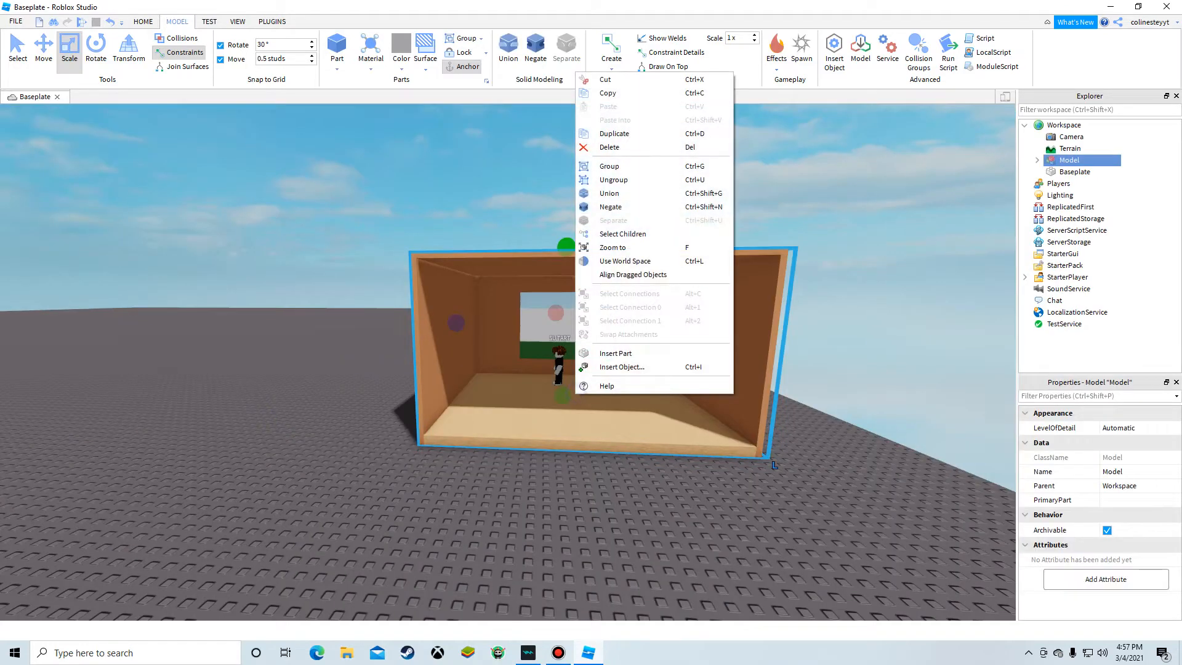
click(613, 179)
Step: Duplicate the house model and delete the copy
right_click(463, 425)
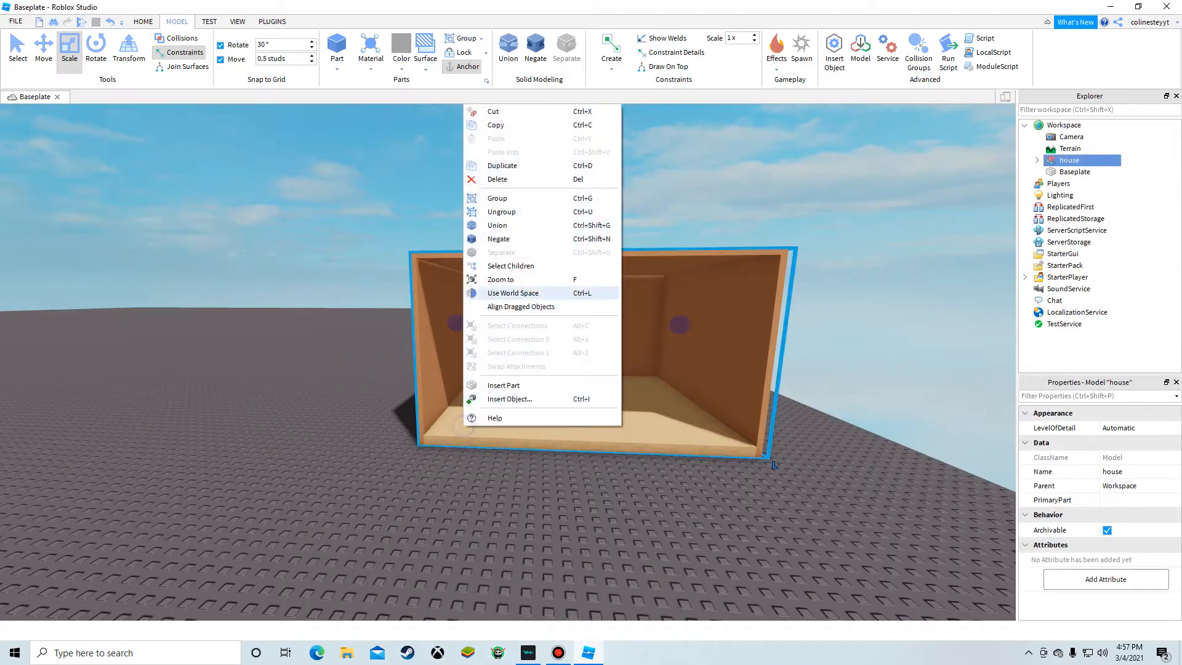
click(492, 165)
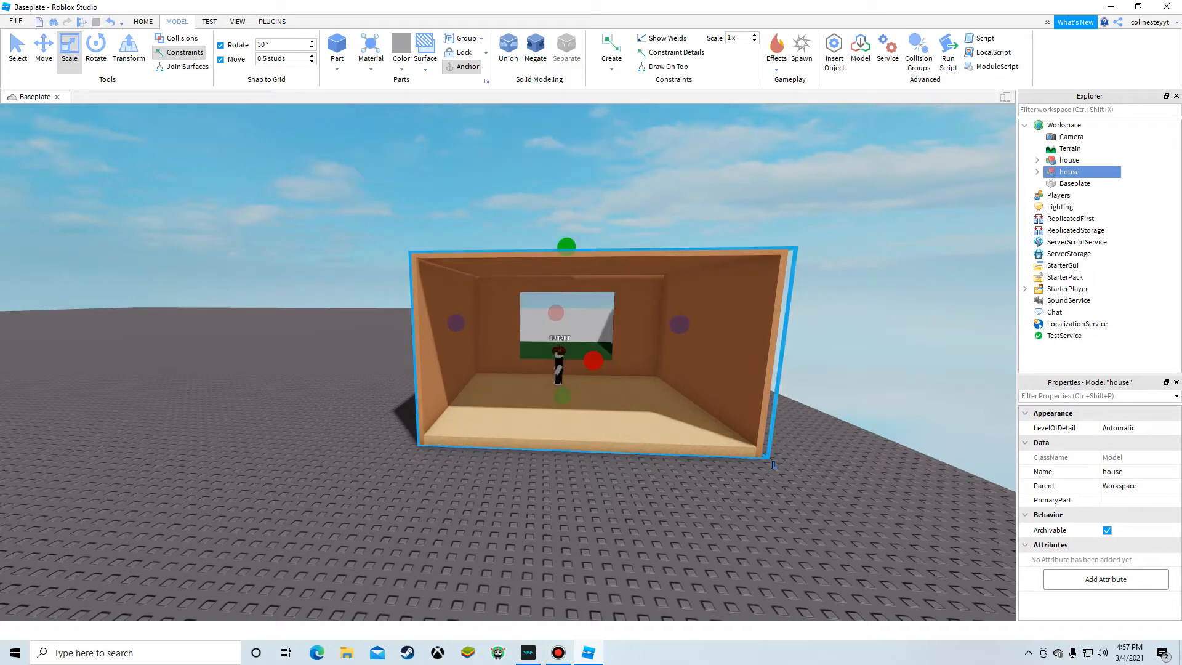
key(Delete)
Step: Ungroup the house model back into its separate parts
right_click(579, 363)
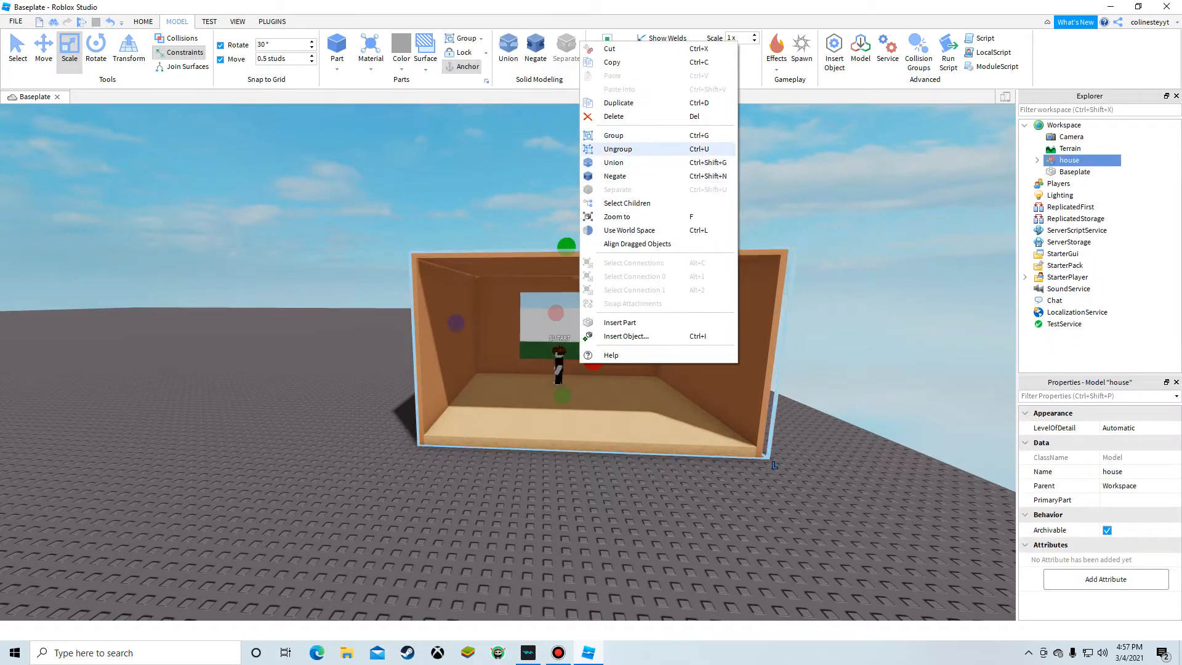
click(617, 149)
Step: Stretch the wooden floor outward well past the room's open front
click(309, 427)
key(w)
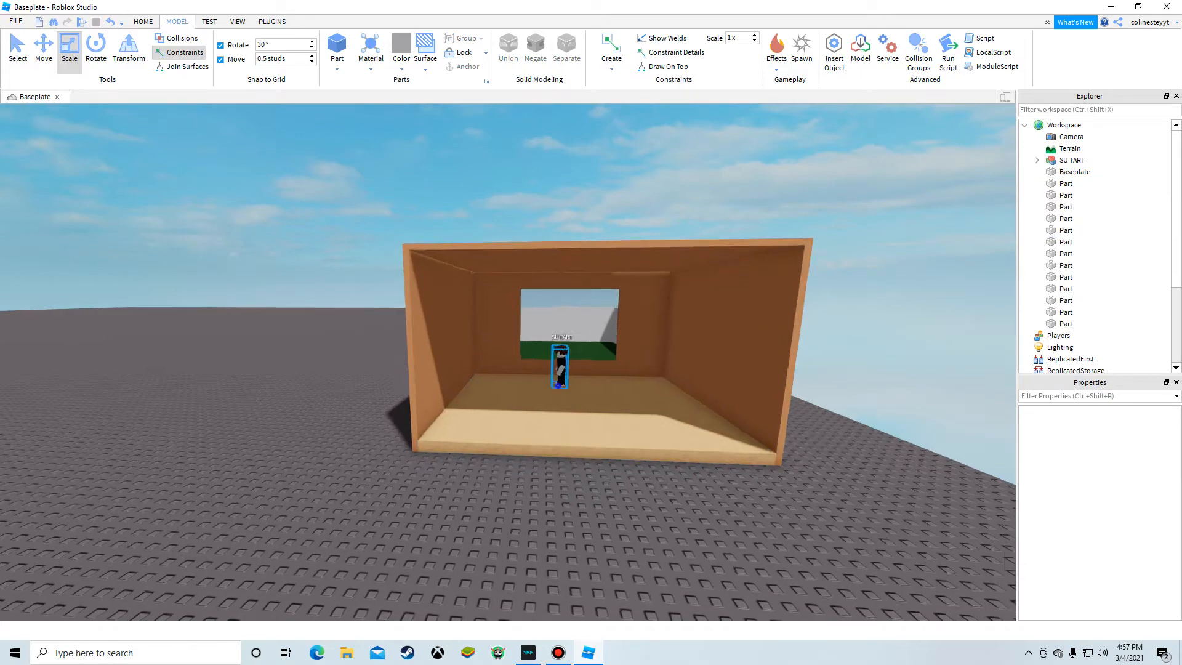
right_drag(557, 385, 557, 385)
scroll(557, 385, down, 6)
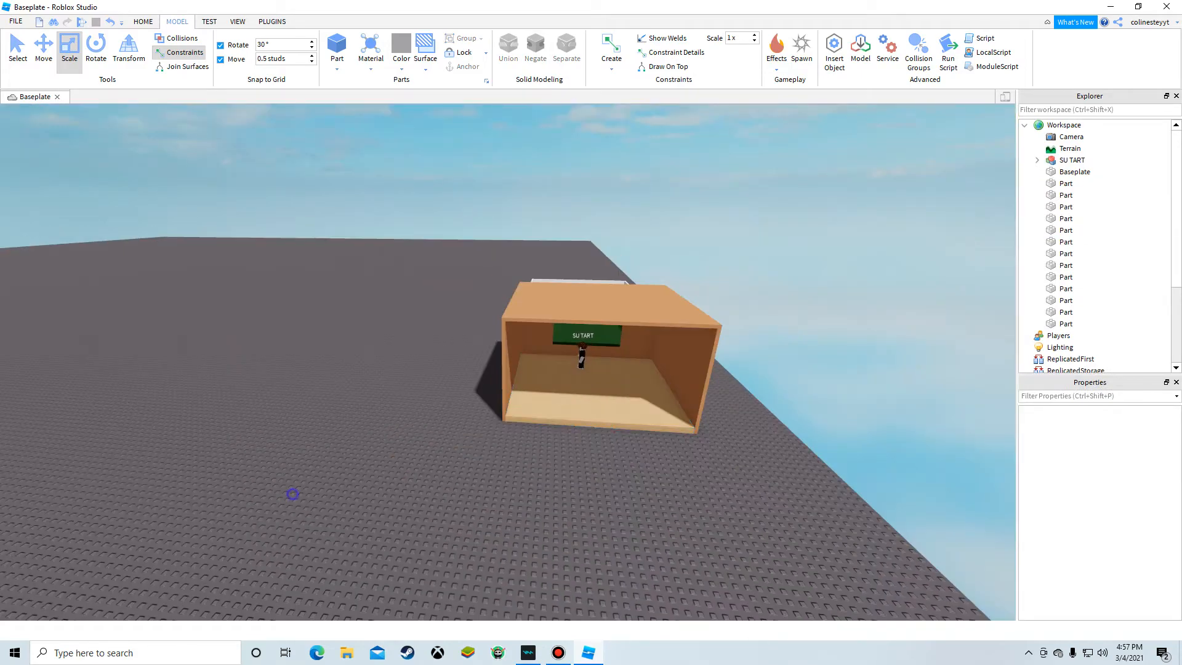
key(a)
key(w)
right_drag(293, 494, 293, 493)
key(w)
right_drag(433, 282, 432, 282)
key(s)
right_drag(467, 382, 467, 382)
click(467, 382)
scroll(467, 382, down, 6)
drag(469, 394, 633, 562)
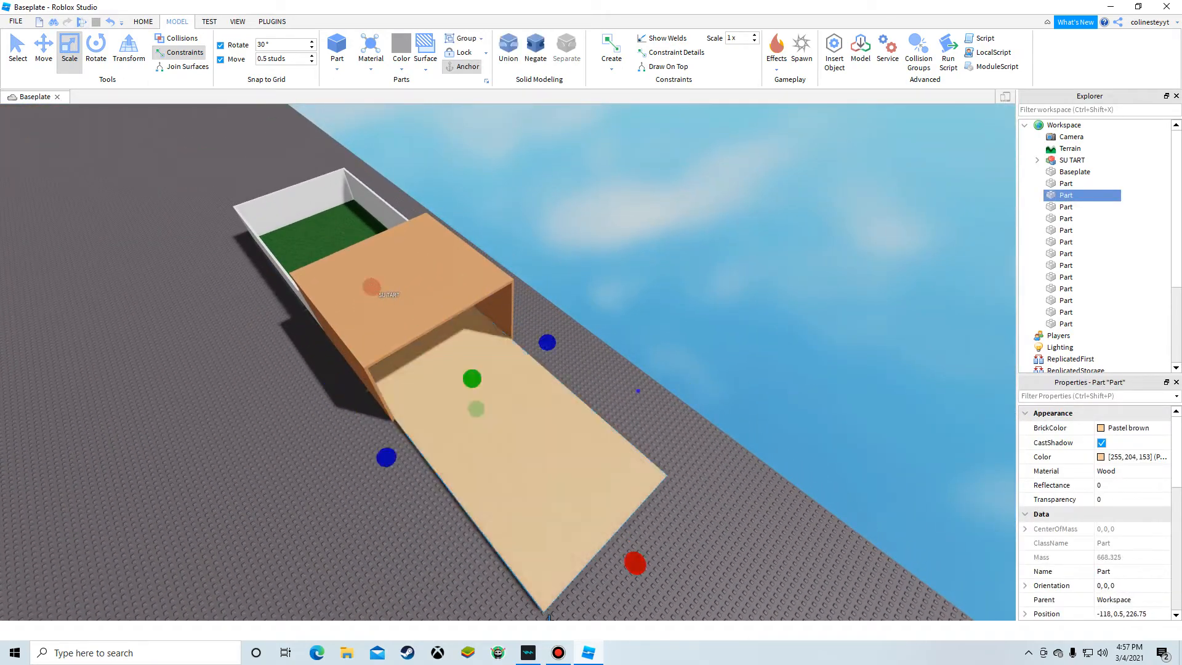
Step: Lengthen one brown side wall along the extended wooden floor
click(622, 394)
scroll(508, 302, up, 4)
drag(533, 309, 541, 322)
right_drag(541, 322, 541, 322)
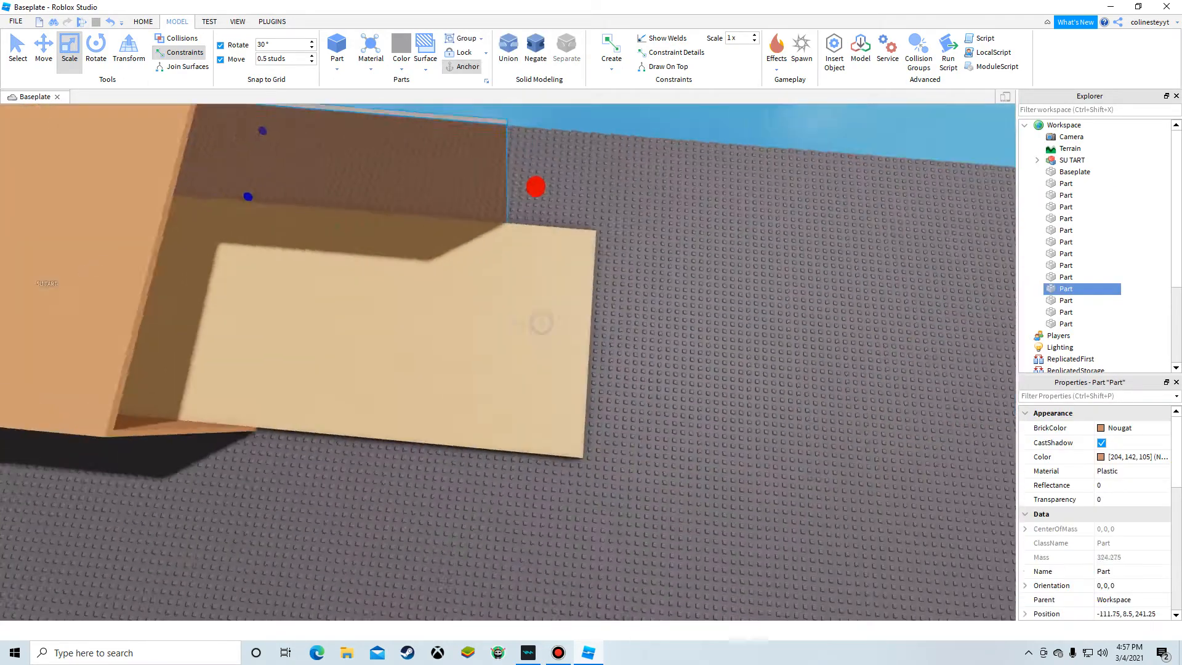
drag(541, 322, 541, 322)
right_drag(541, 322, 541, 322)
key(w)
drag(541, 322, 532, 322)
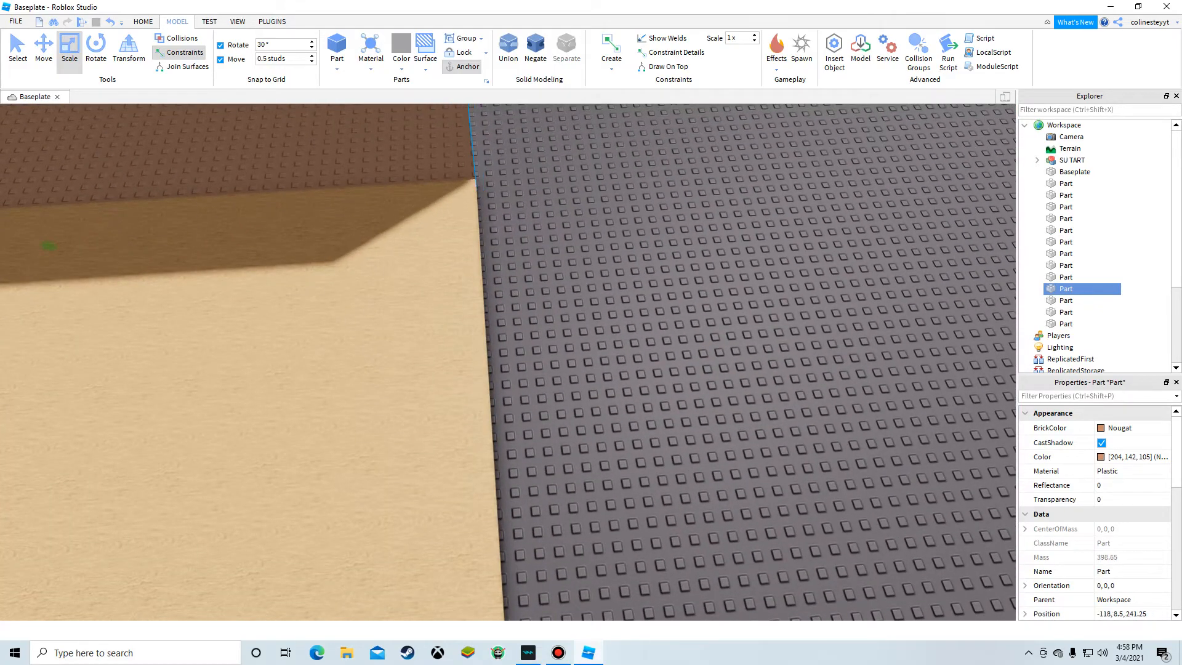
click(530, 291)
right_drag(529, 291, 530, 291)
scroll(530, 291, down, 8)
key(a)
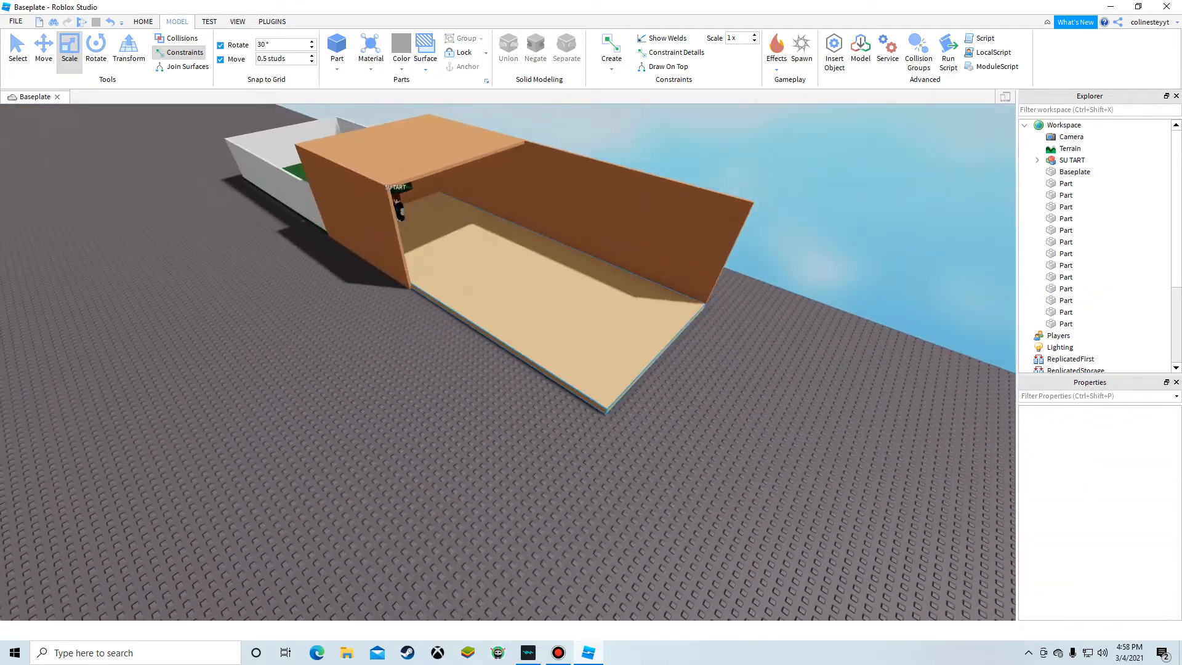
Step: Lengthen the opposite side wall and the ceiling to cover the extended floor
click(455, 291)
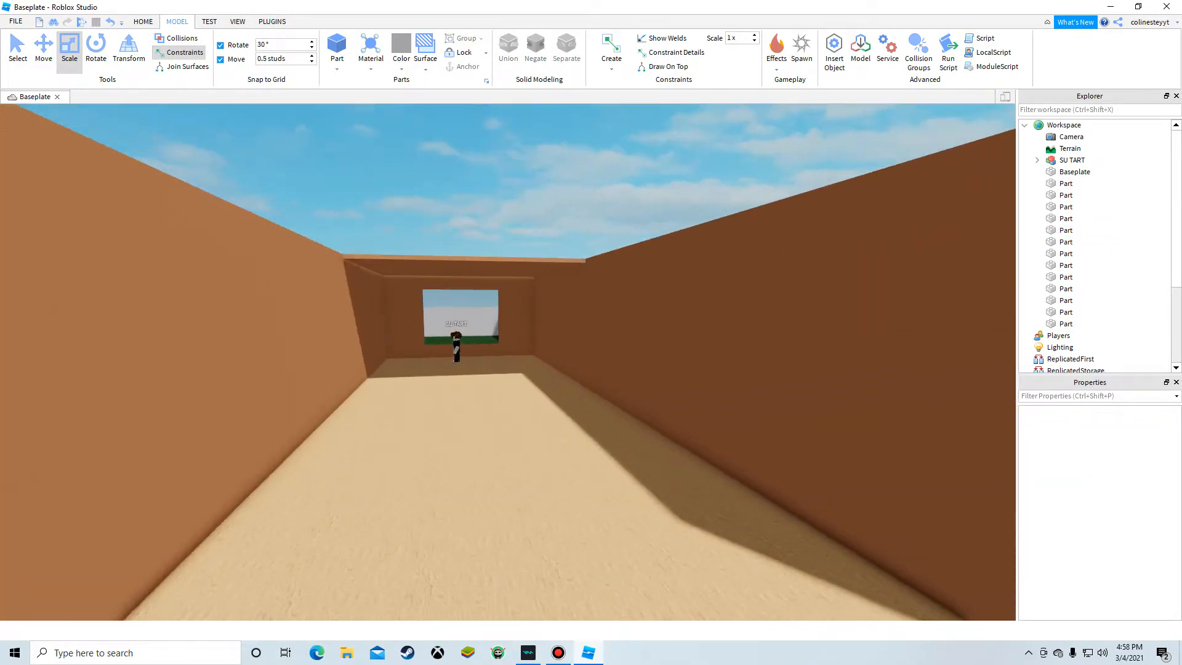
click(480, 267)
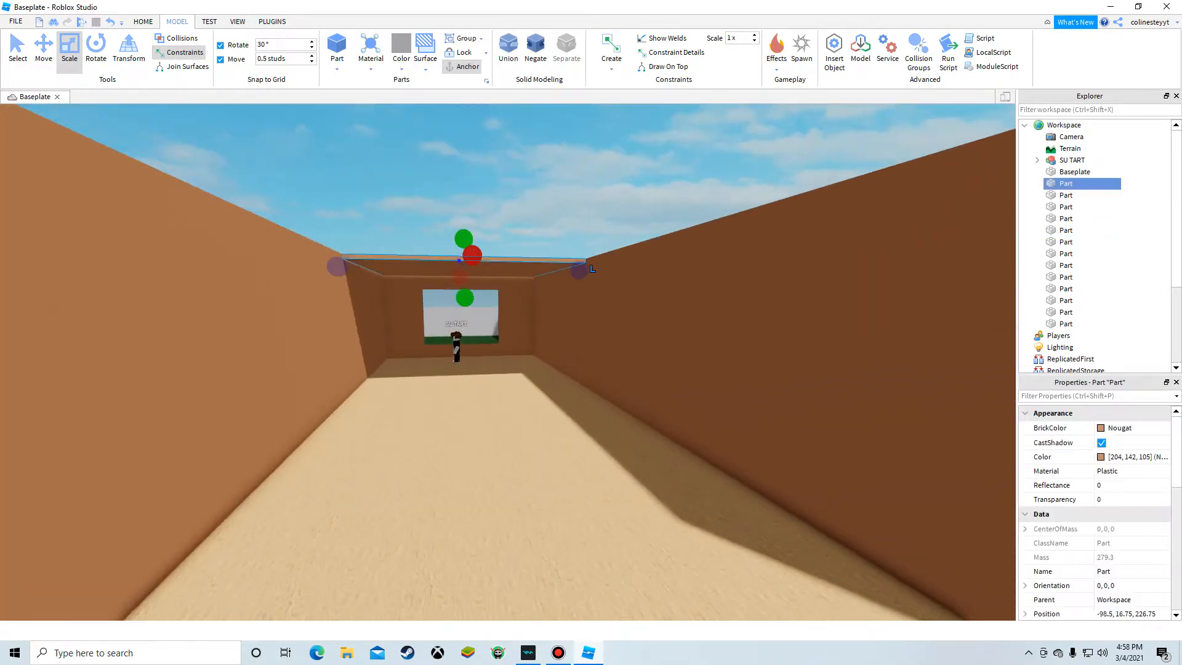
key(s)
right_drag(480, 268, 683, 290)
key(d)
drag(376, 203, 583, 225)
click(648, 290)
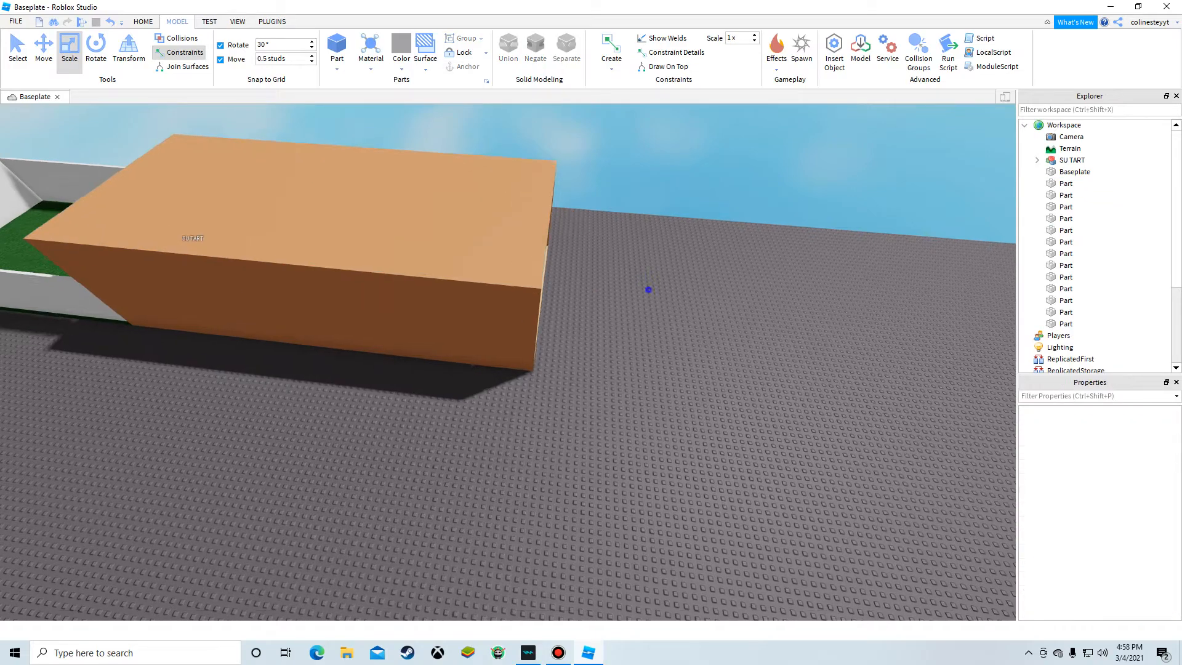
Step: Shrink the far white yard wall to a short section at one corner
key(d)
key(w)
right_drag(648, 290, 480, 271)
key(w)
right_drag(646, 424, 585, 369)
click(615, 431)
right_drag(616, 431, 615, 492)
key(s)
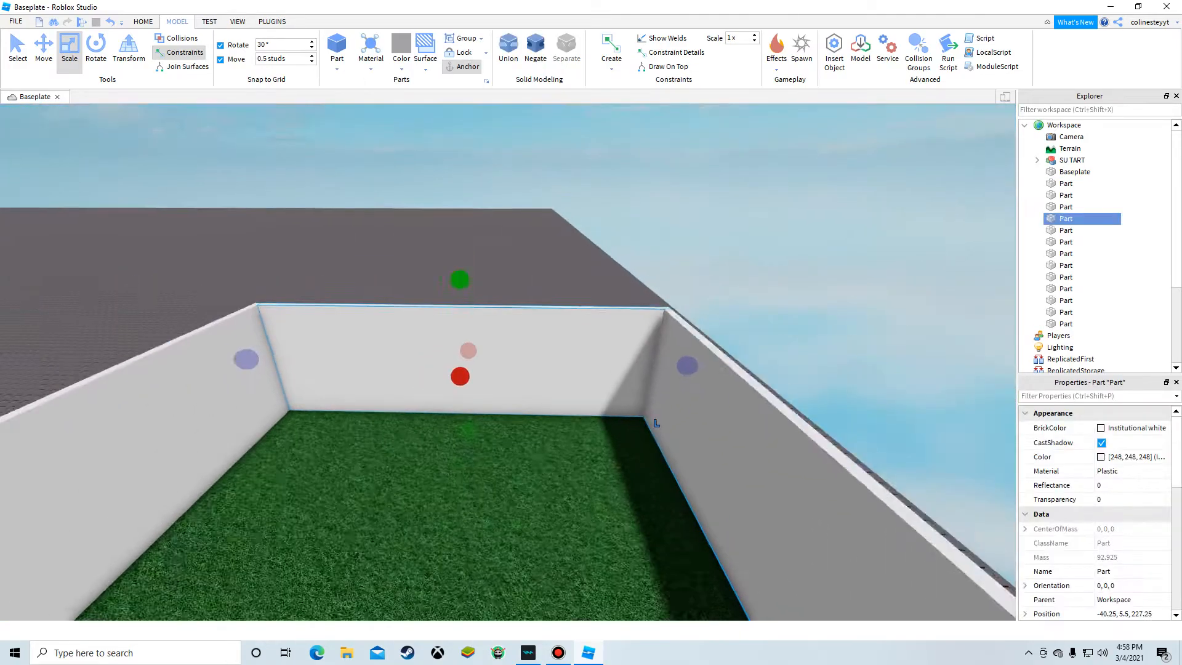
drag(671, 364, 405, 361)
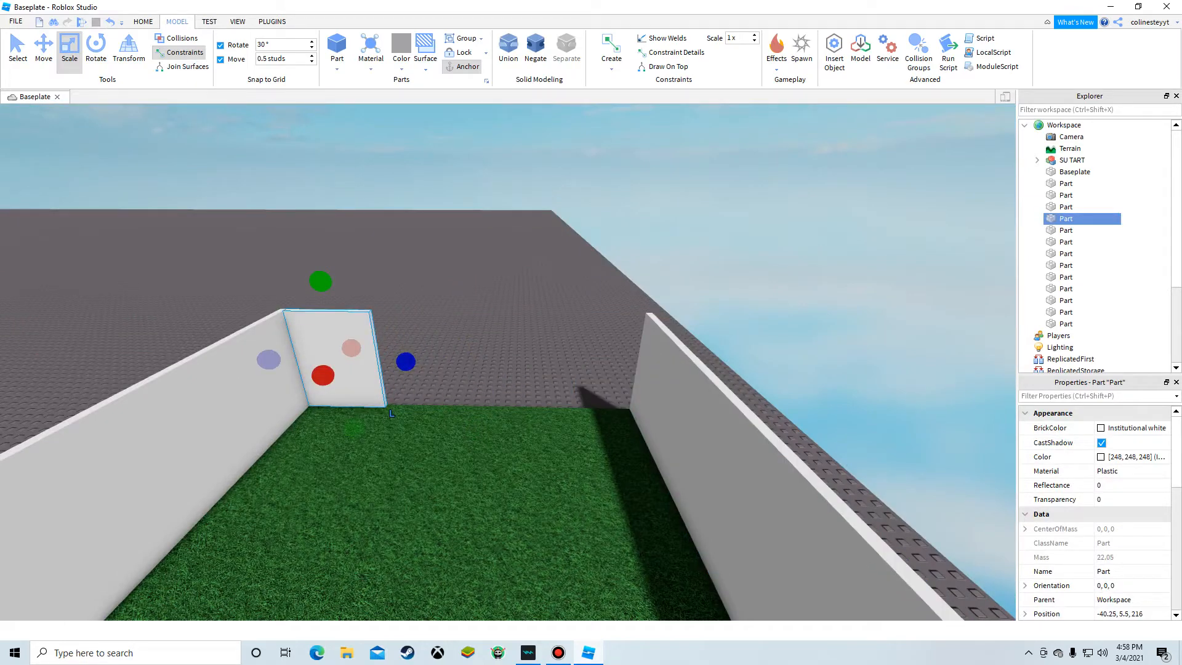
Step: Duplicate the short white wall section and move the copy to the opposite corner, leaving a gap
key(ctrl+2)
right_click(289, 323)
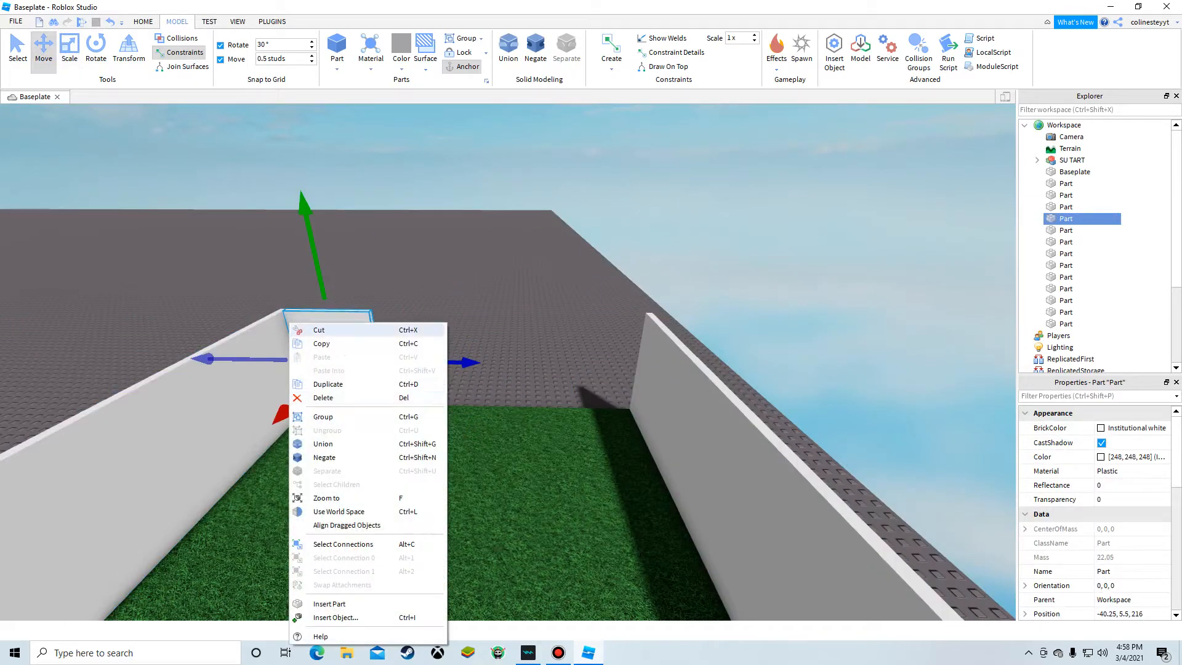
click(328, 384)
scroll(298, 413, up, 3)
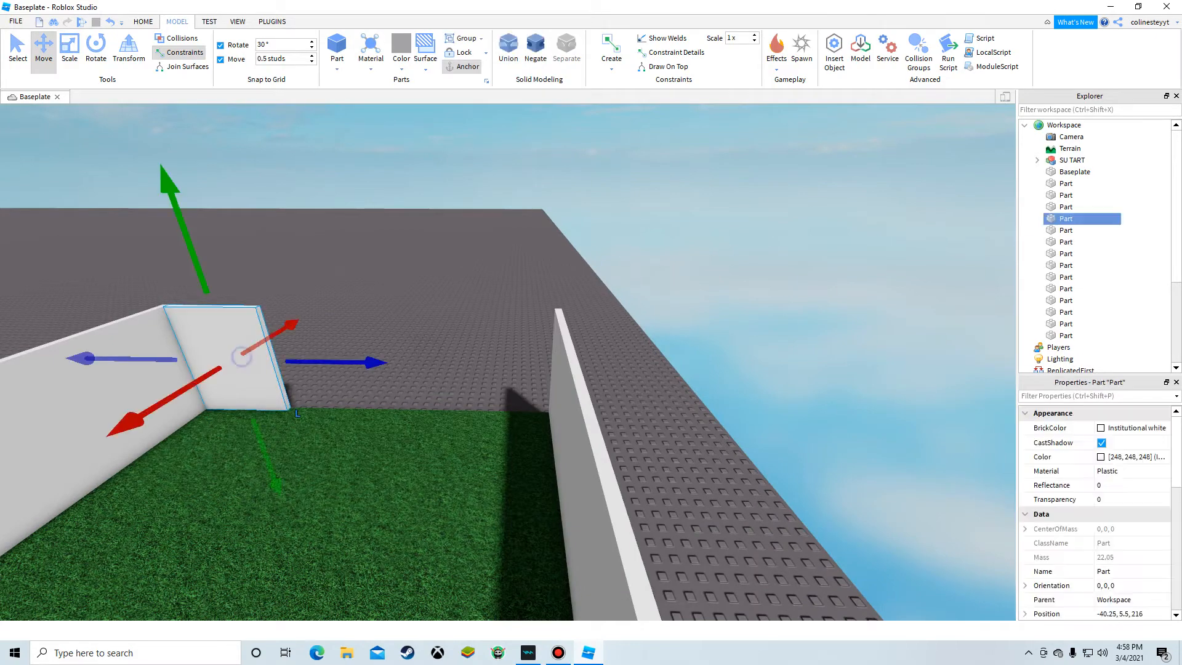
right_drag(329, 357, 391, 389)
key(w)
key(s)
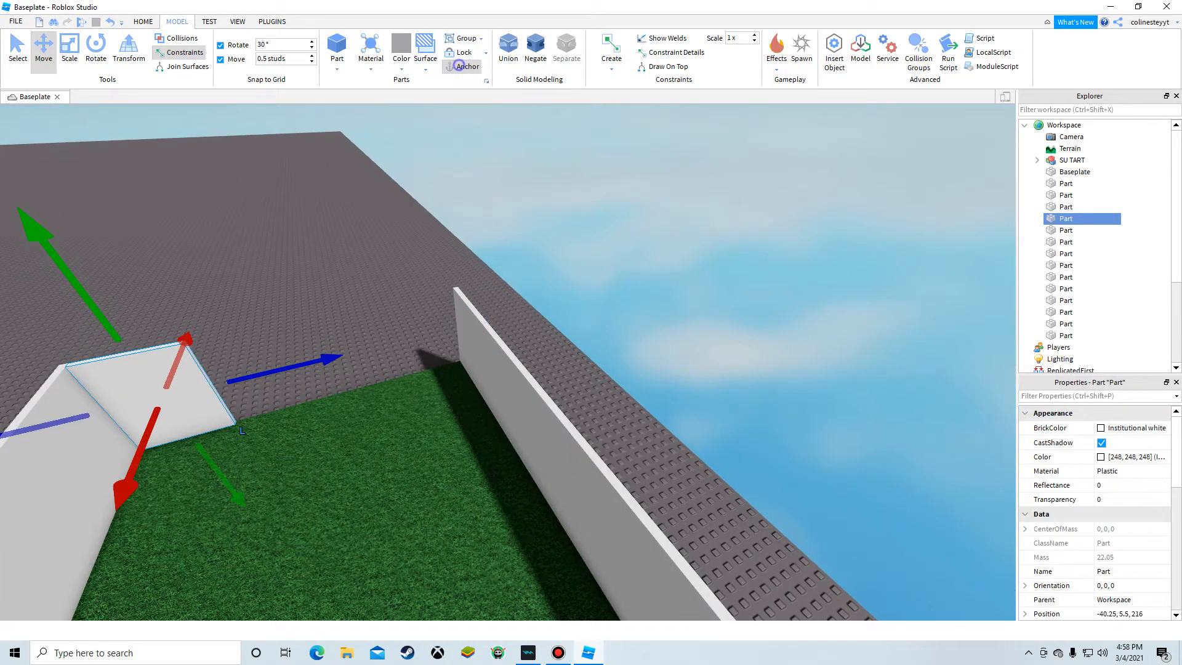
drag(242, 430, 460, 367)
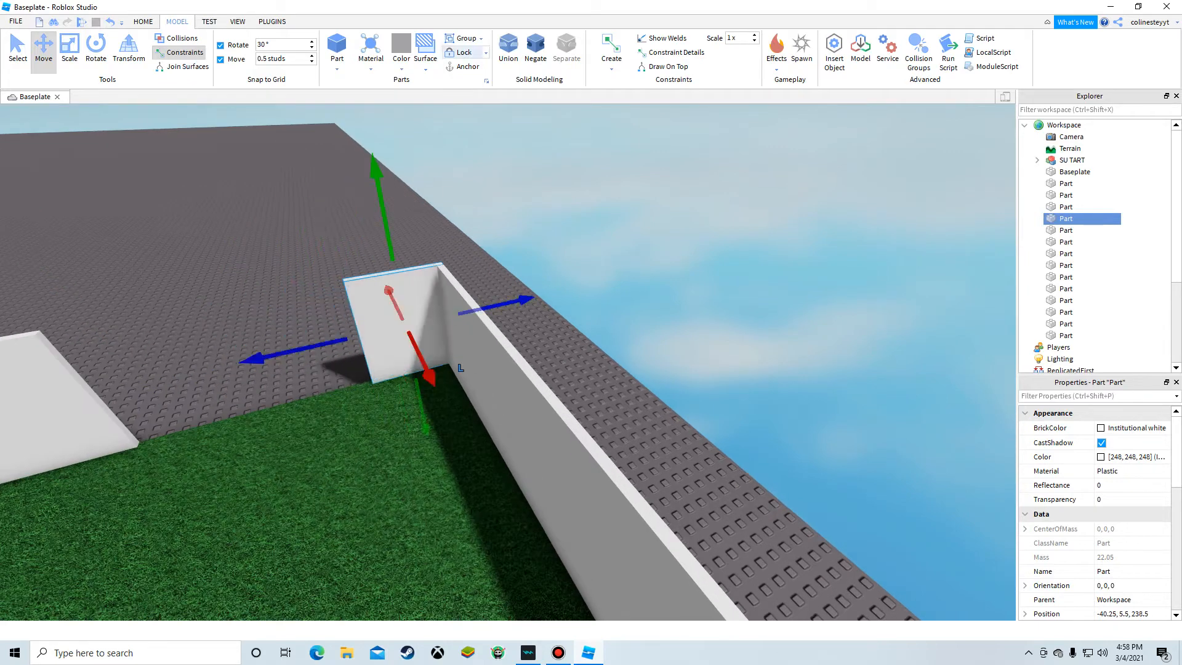
Step: Insert a new part and move it into the gap by the far white wall
click(613, 239)
click(398, 317)
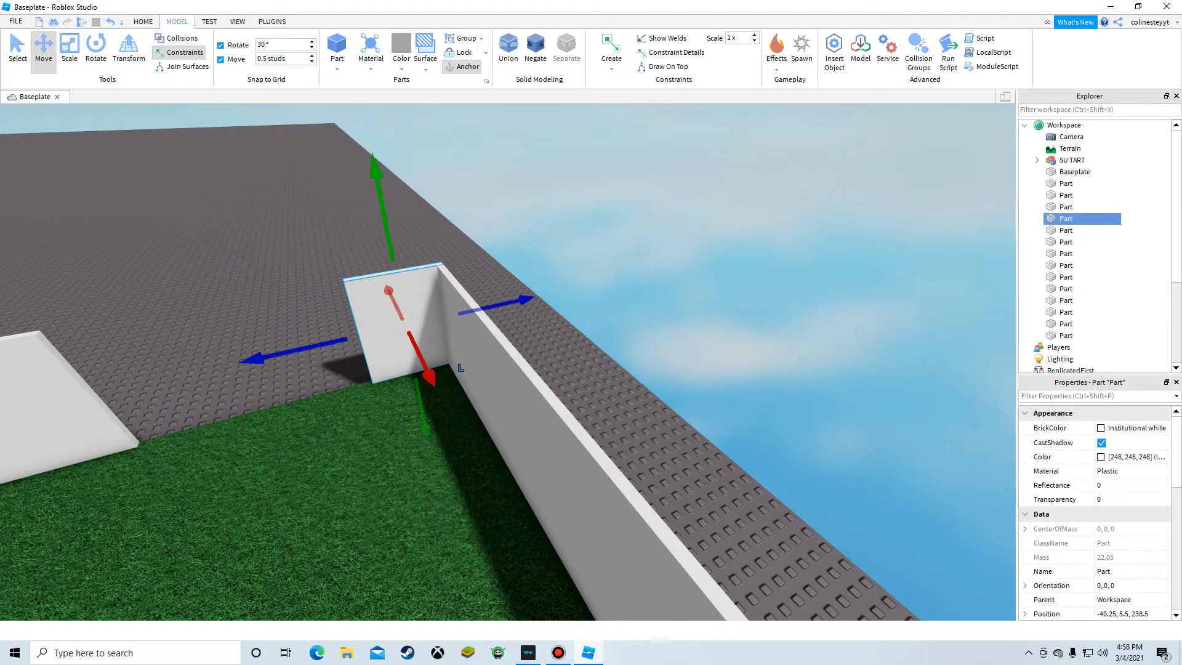
drag(488, 306, 454, 369)
right_drag(608, 231, 609, 233)
click(337, 47)
right_drag(505, 161, 505, 161)
key(w)
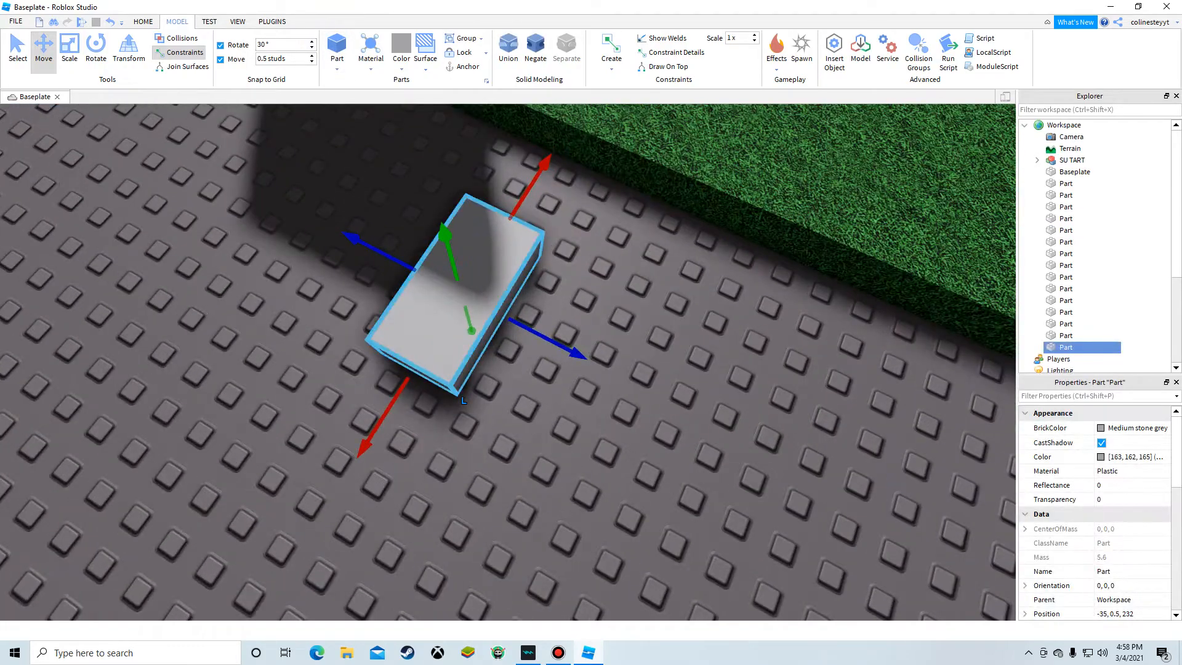
drag(486, 277, 528, 222)
right_drag(528, 221, 528, 221)
drag(528, 222, 491, 231)
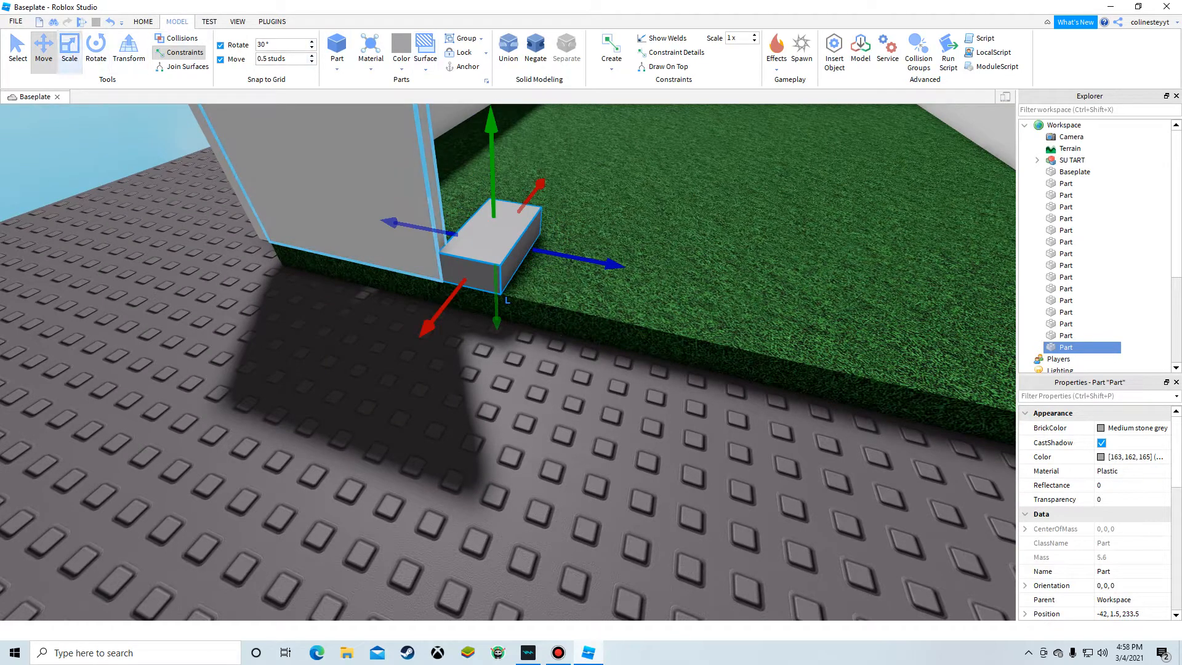
Step: Scale the new part into a flat slab across the middle of the grass and set its material to Concrete
click(69, 52)
drag(493, 201, 493, 218)
drag(548, 257, 809, 361)
key(d)
right_drag(810, 361, 535, 369)
key(d)
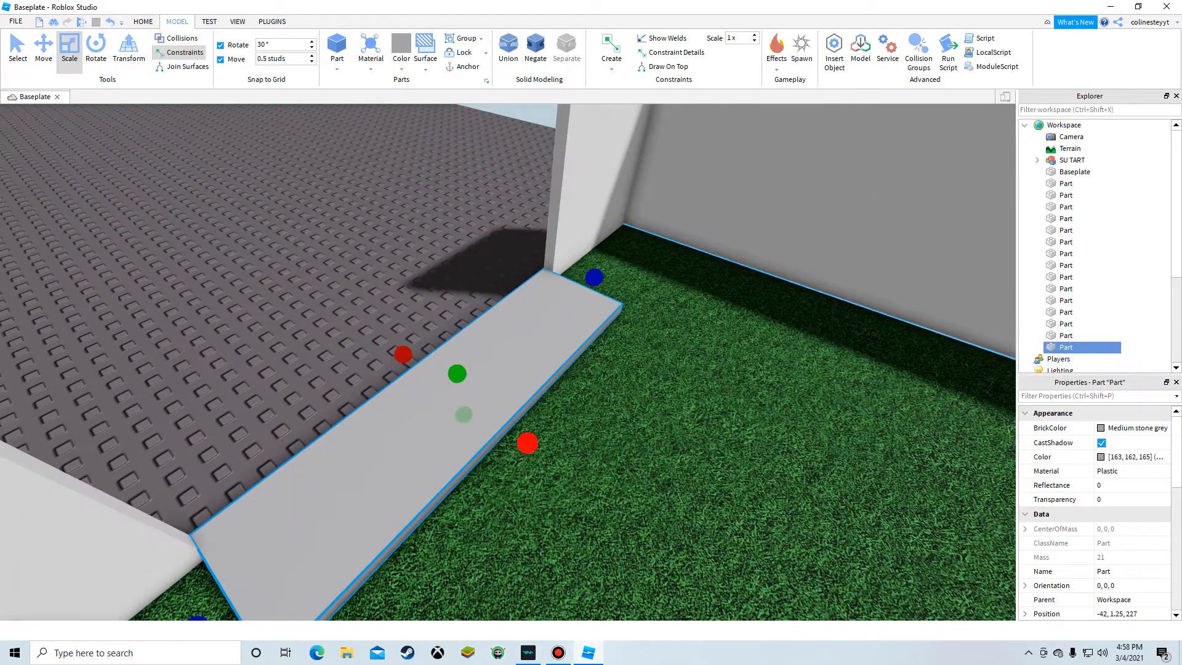
drag(528, 443, 541, 427)
key(s)
right_drag(527, 444, 541, 427)
drag(541, 427, 649, 375)
right_drag(541, 427, 649, 375)
drag(649, 375, 662, 376)
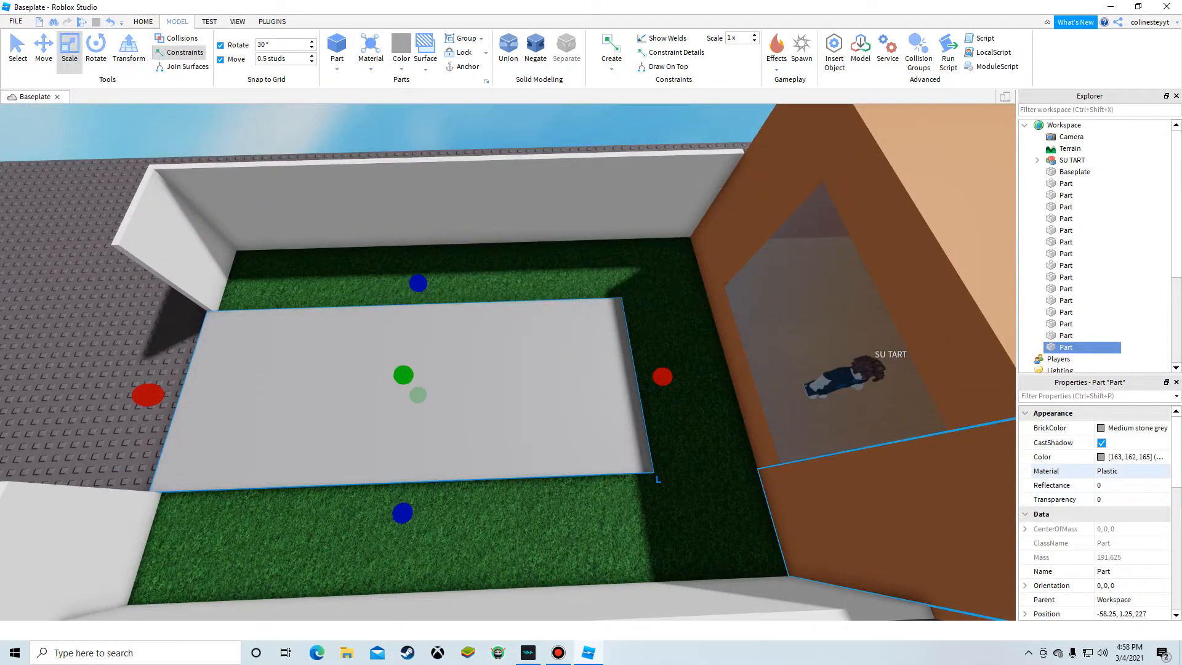
click(1126, 471)
click(1111, 500)
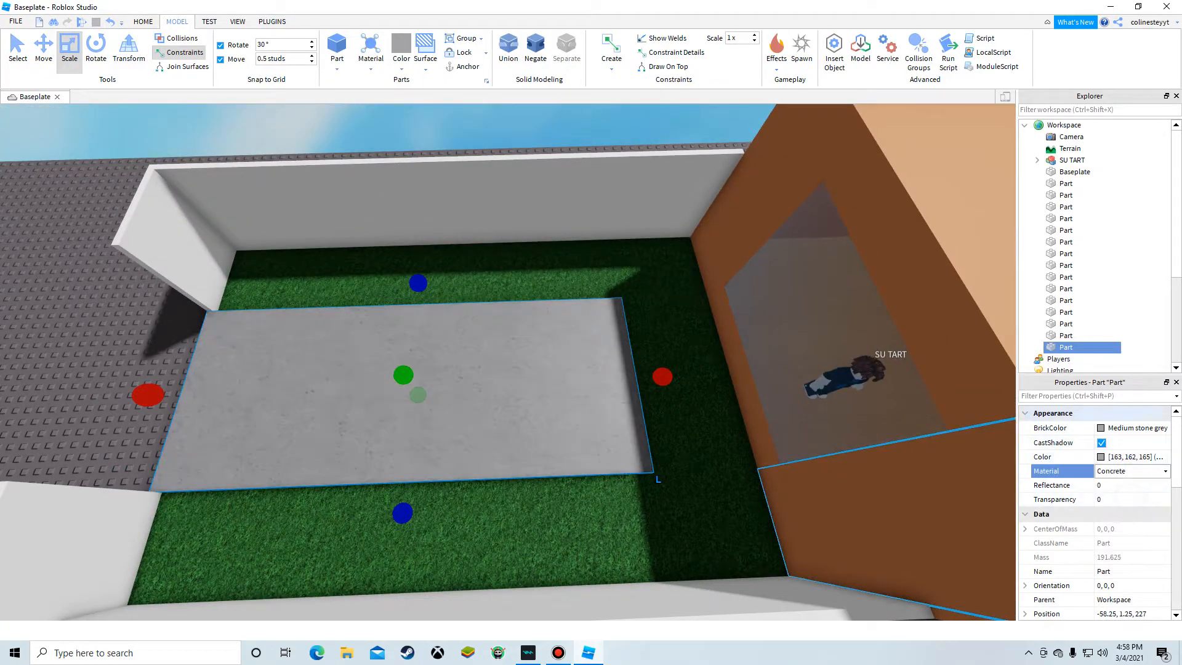
Step: Insert a new block part onto the baseplate just outside the yard
right_drag(862, 523, 677, 492)
click(856, 246)
key(w)
right_drag(560, 424, 776, 449)
right_drag(484, 247, 363, 230)
key(w)
key(s)
key(w)
key(s)
click(338, 39)
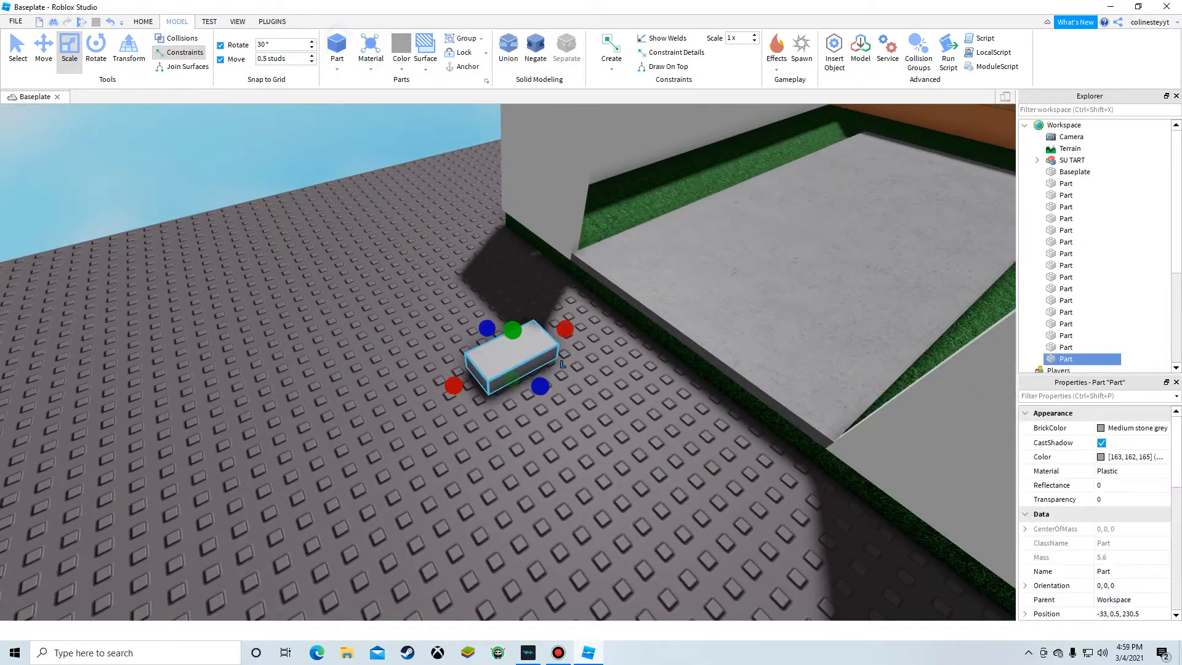
Step: Move the new part to the front edge of the patio by the front yard wall's gap
right_drag(508, 356, 554, 277)
key(w)
drag(509, 356, 473, 463)
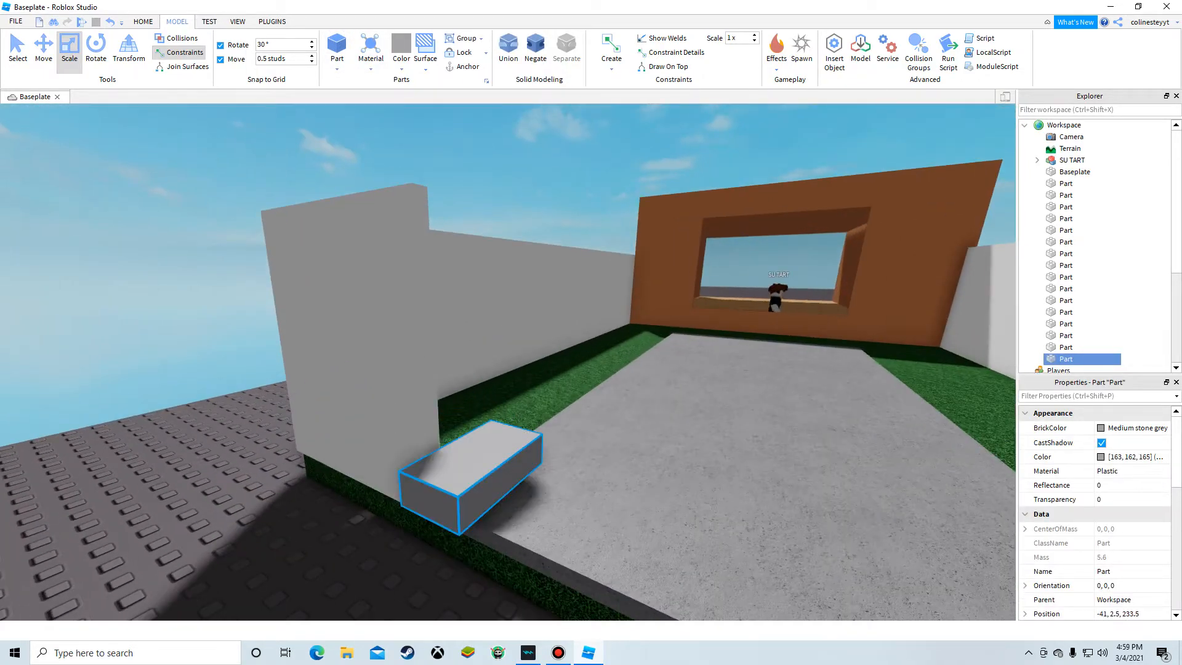
Step: Scale the part into a tall, wide panel standing in the front wall's gap
drag(398, 525, 430, 498)
right_drag(431, 499, 381, 523)
key(d)
key(s)
mouse_move(439, 361)
mouse_down()
mouse_move(384, 379)
mouse_move(440, 345)
mouse_up()
right_drag(340, 349, 441, 345)
key(a)
drag(440, 346, 427, 326)
right_drag(441, 345, 427, 326)
drag(426, 290, 427, 278)
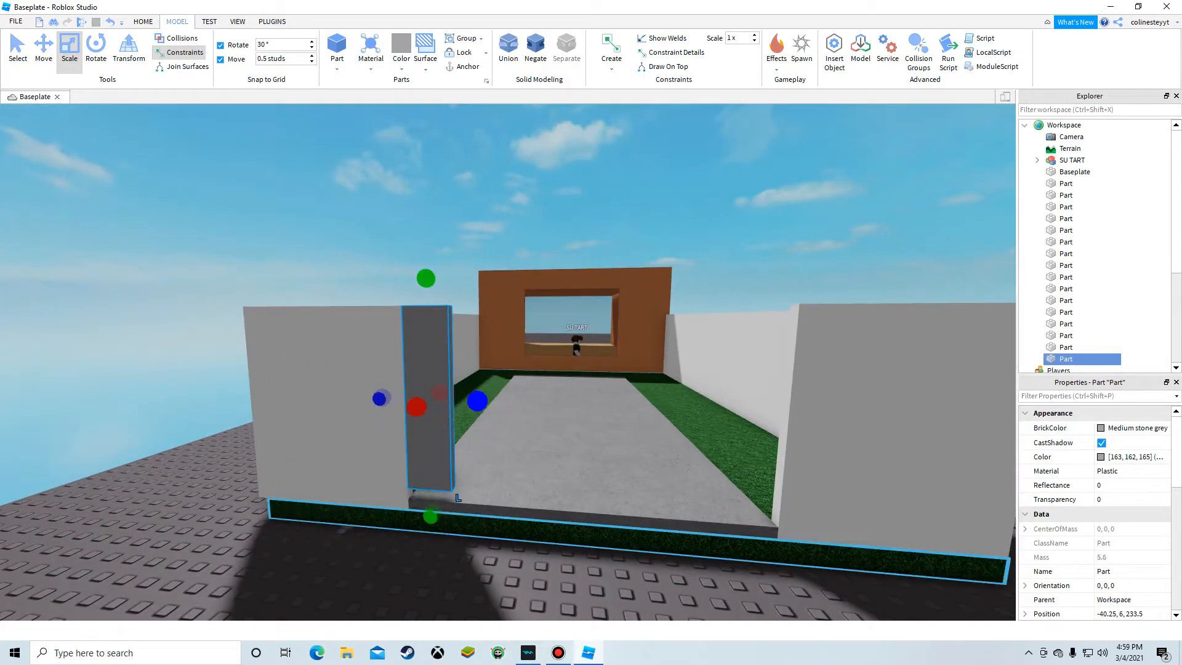
drag(479, 404, 571, 403)
key(ctrl+2)
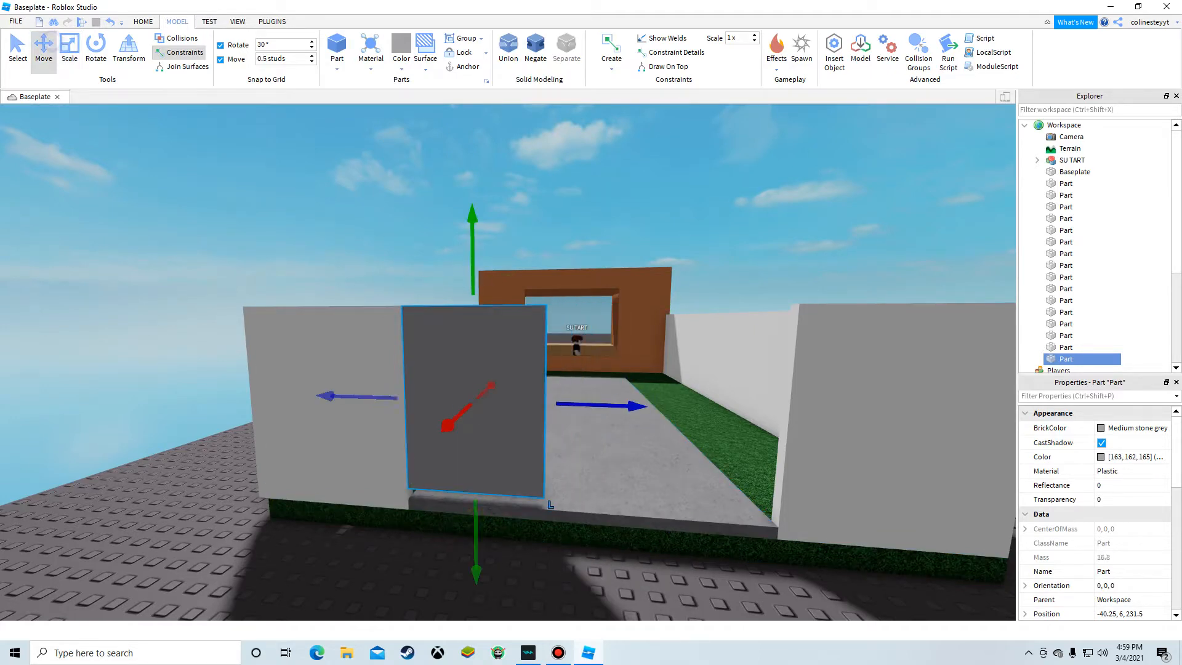
Step: Duplicate the panel and move the copy beside it in the gap
right_click(453, 342)
click(493, 405)
key(d)
drag(606, 405, 516, 420)
key(s)
click(733, 407)
key(w)
key(a)
right_drag(733, 406, 696, 446)
key(s)
click(500, 273)
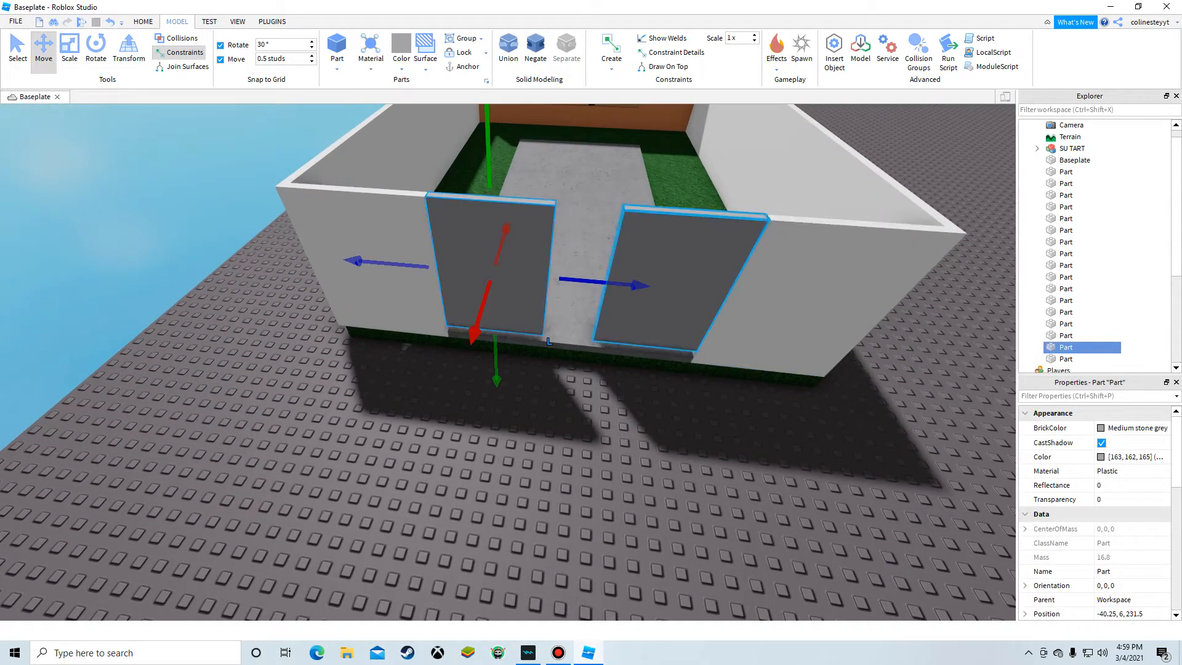
Step: Delete the copied panel and move the remaining panel out onto the open baseplate
key(Delete)
drag(681, 258, 826, 175)
right_drag(681, 258, 825, 175)
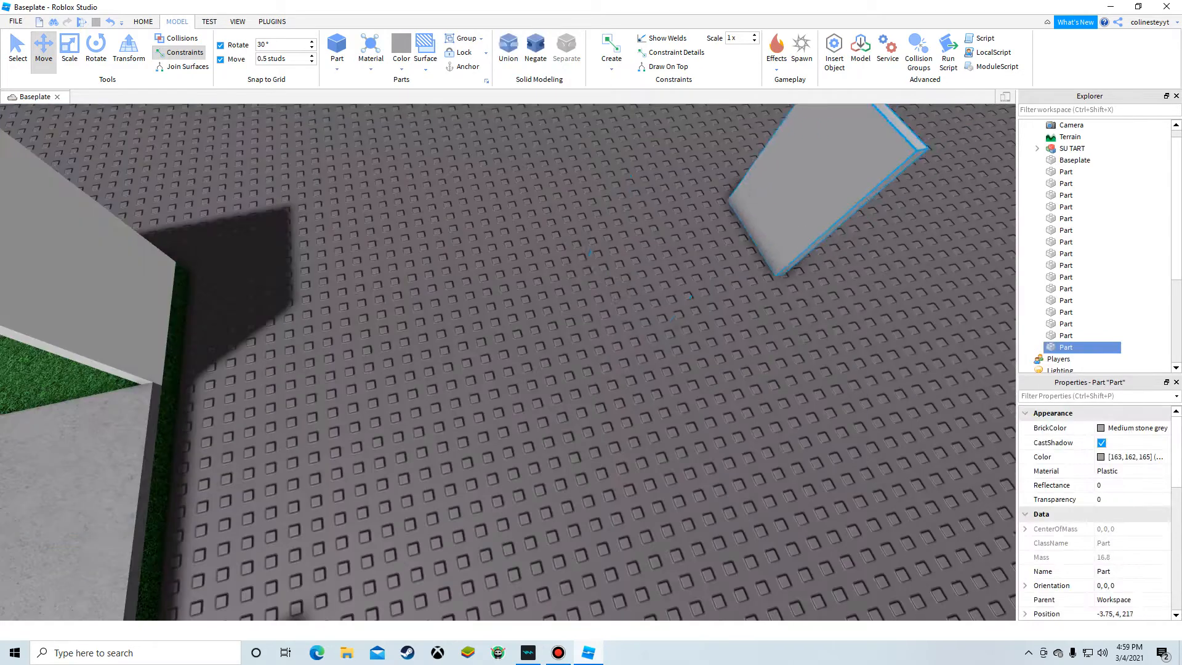
drag(825, 176, 637, 240)
Step: Set the panel's material to Metal
click(1100, 457)
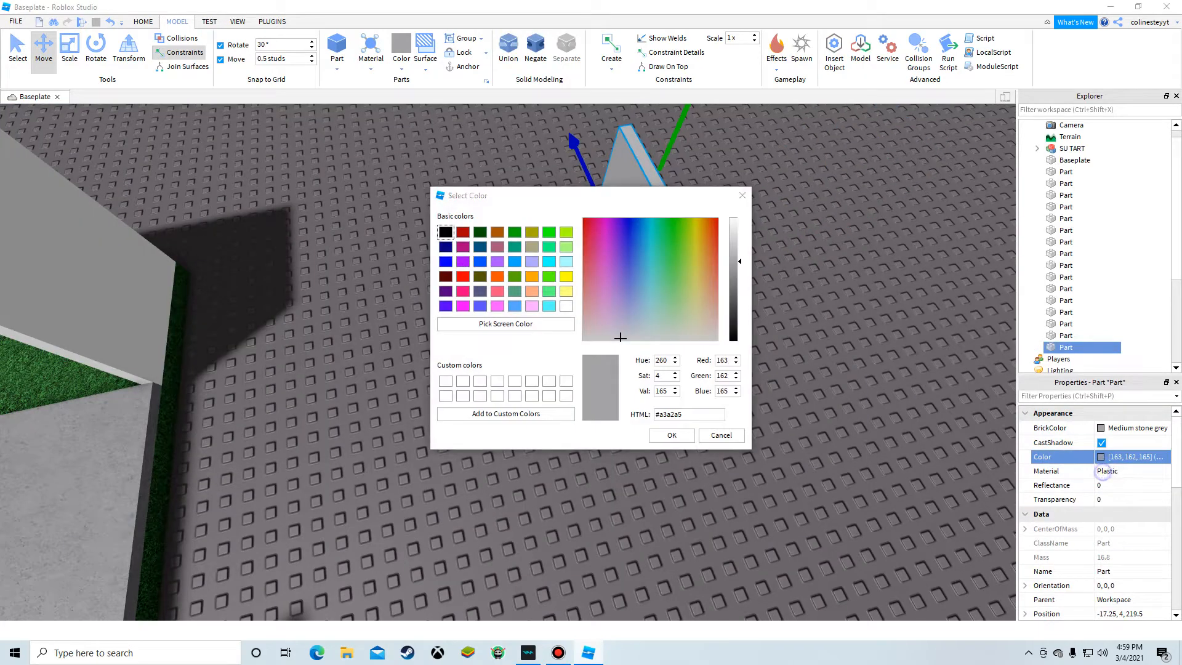
click(741, 195)
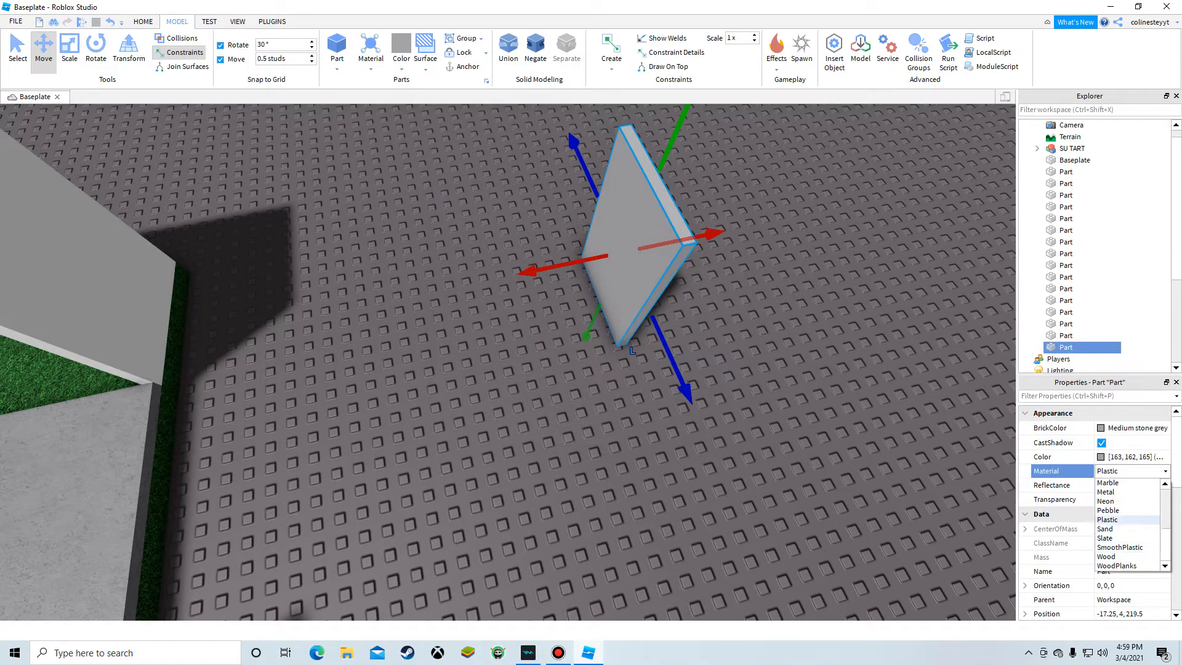
click(1104, 491)
Step: Insert a wedge part next to the panel
click(823, 466)
right_drag(823, 466, 874, 394)
scroll(707, 320, up, 4)
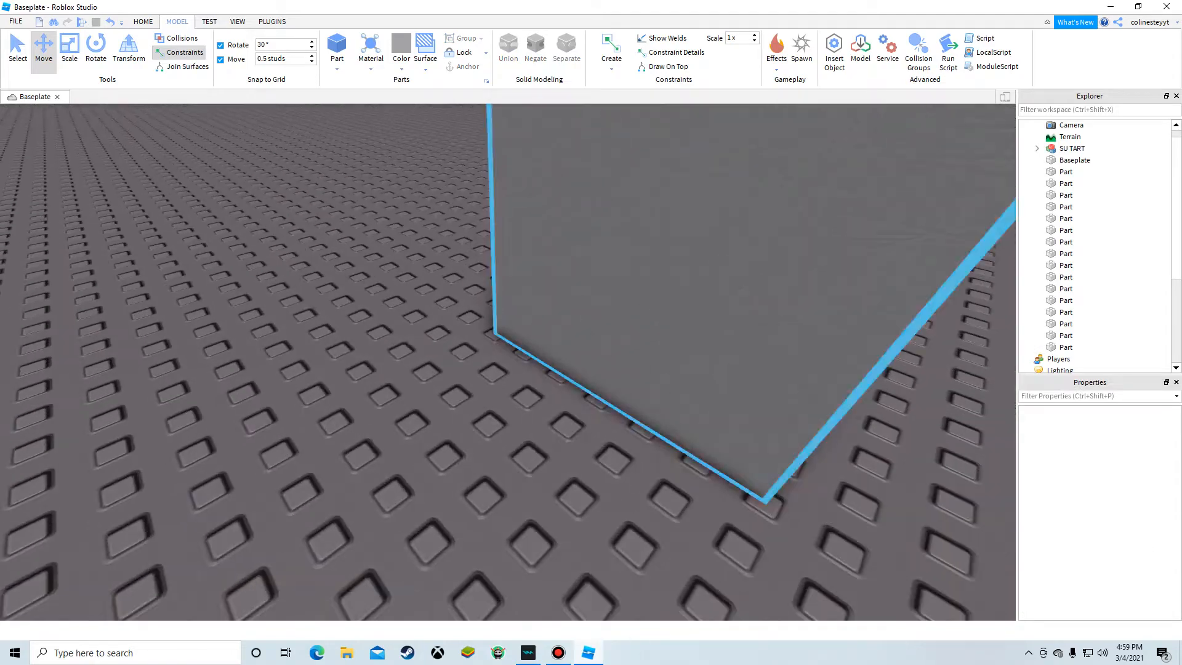
scroll(677, 295, down, 5)
click(328, 62)
click(353, 107)
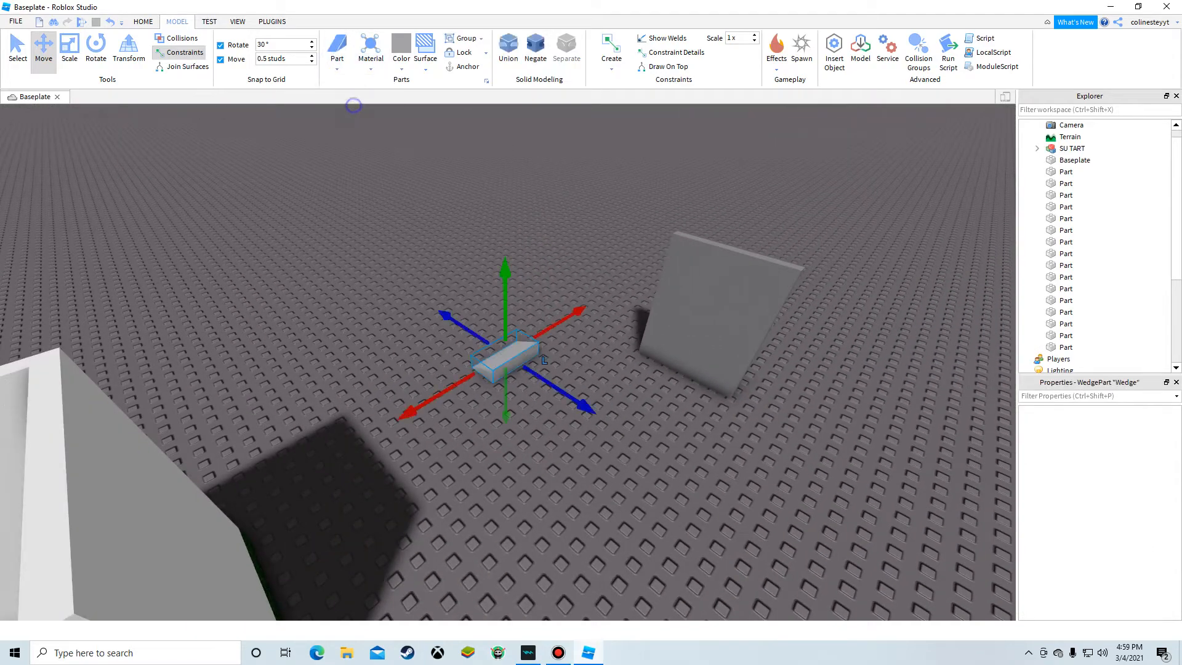
Step: Move the wedge onto the top of the panel and set its material to Metal
scroll(513, 394, up, 3)
right_drag(455, 344, 554, 394)
drag(513, 467, 651, 535)
right_drag(651, 536, 621, 591)
scroll(651, 536, up, 3)
drag(665, 495, 511, 298)
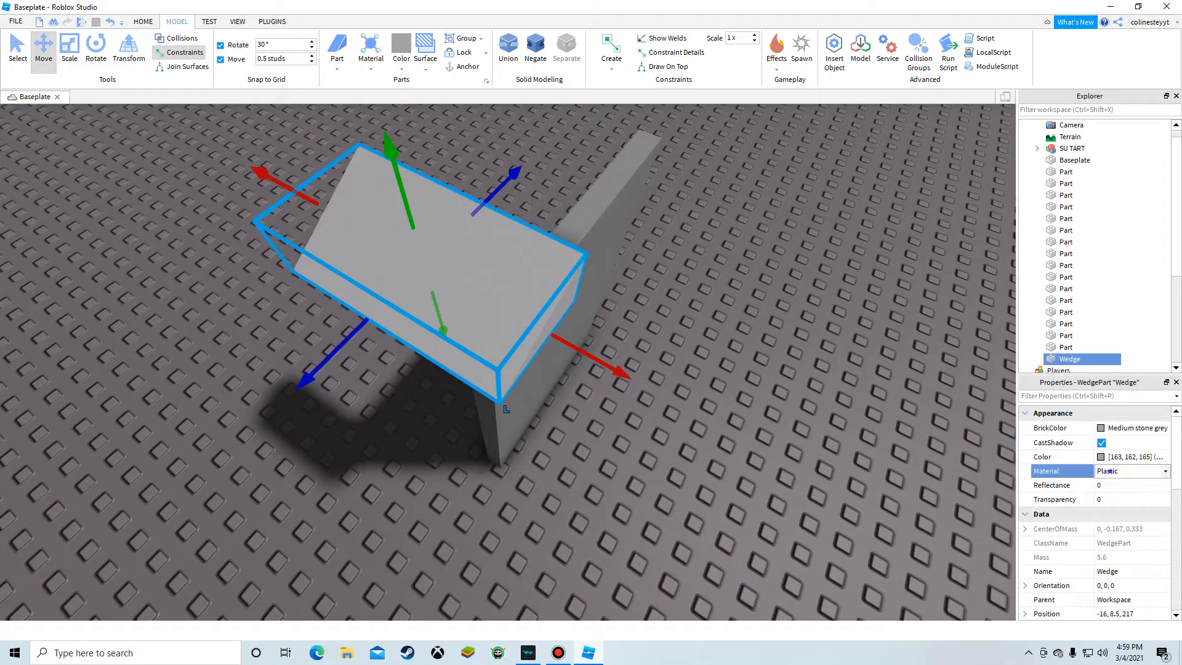
click(1121, 538)
click(766, 485)
click(366, 263)
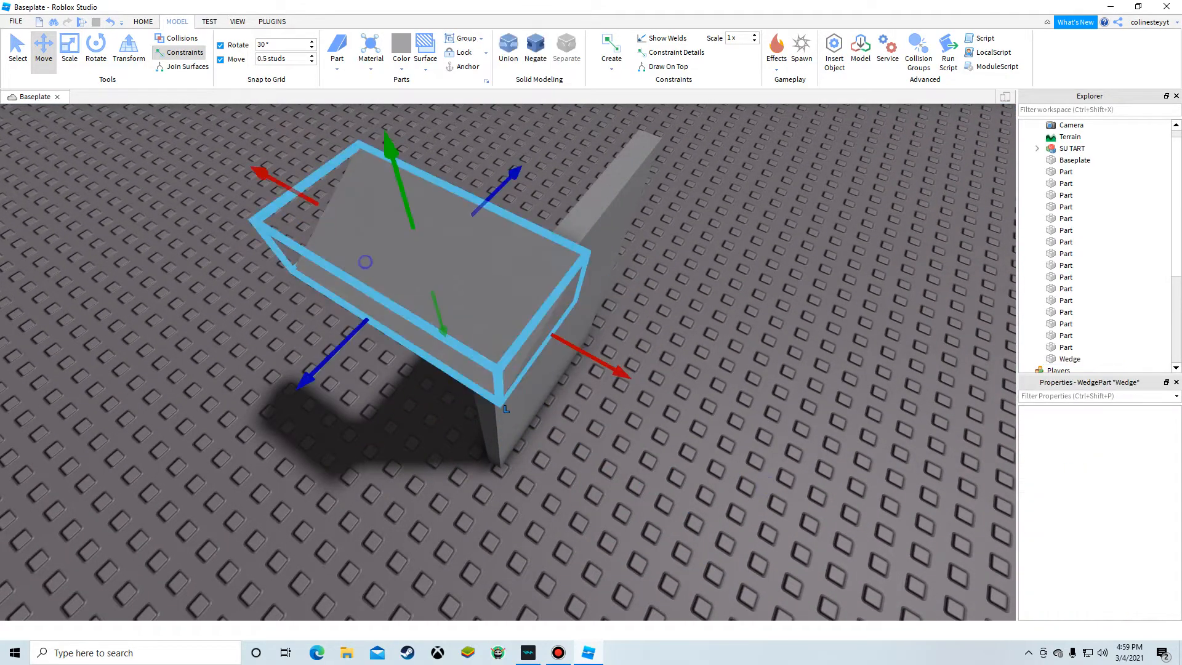
Step: Scale the wedge into a thin sloped cap on one top corner of the panel
click(67, 37)
drag(565, 342, 533, 324)
right_drag(518, 301, 440, 254)
drag(348, 231, 374, 226)
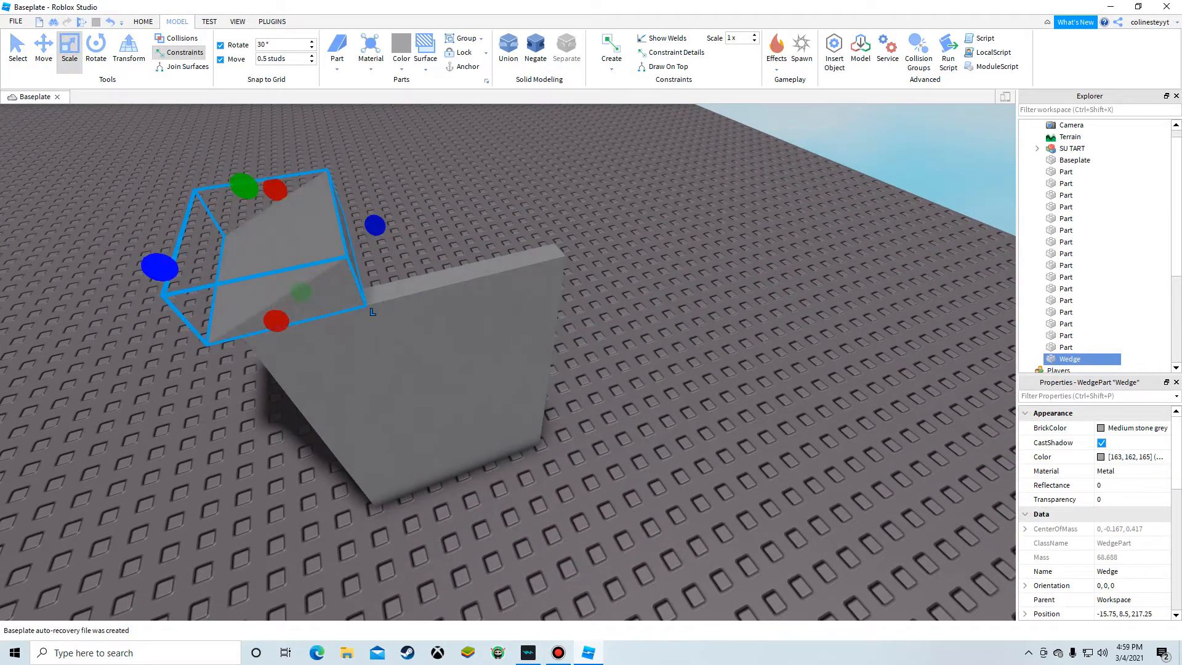
drag(160, 267, 192, 260)
drag(287, 188, 291, 263)
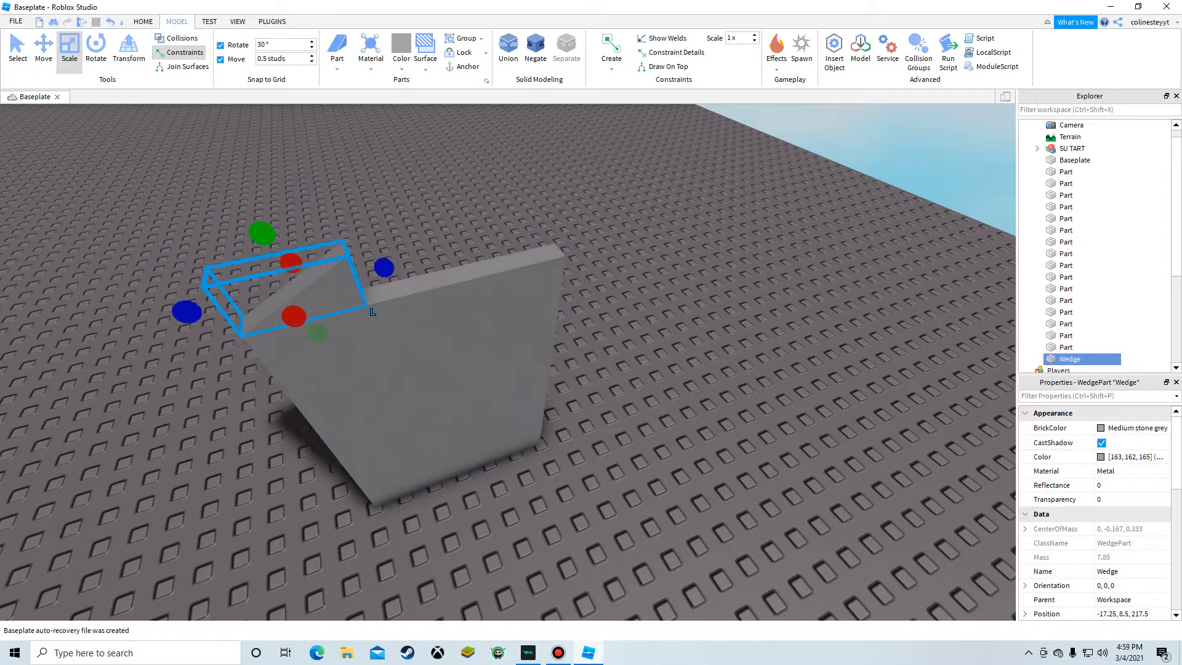
Step: Duplicate the wedge and rotate the copy 180 degrees
key(ctrl+2)
right_click(342, 268)
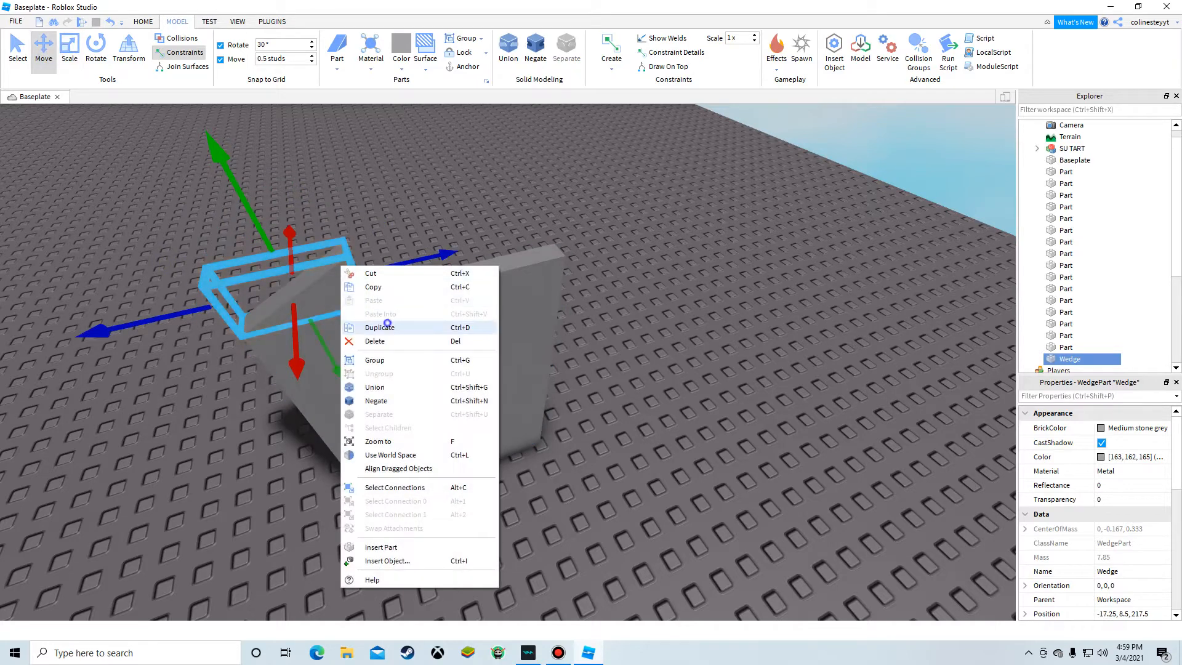
click(380, 327)
click(96, 50)
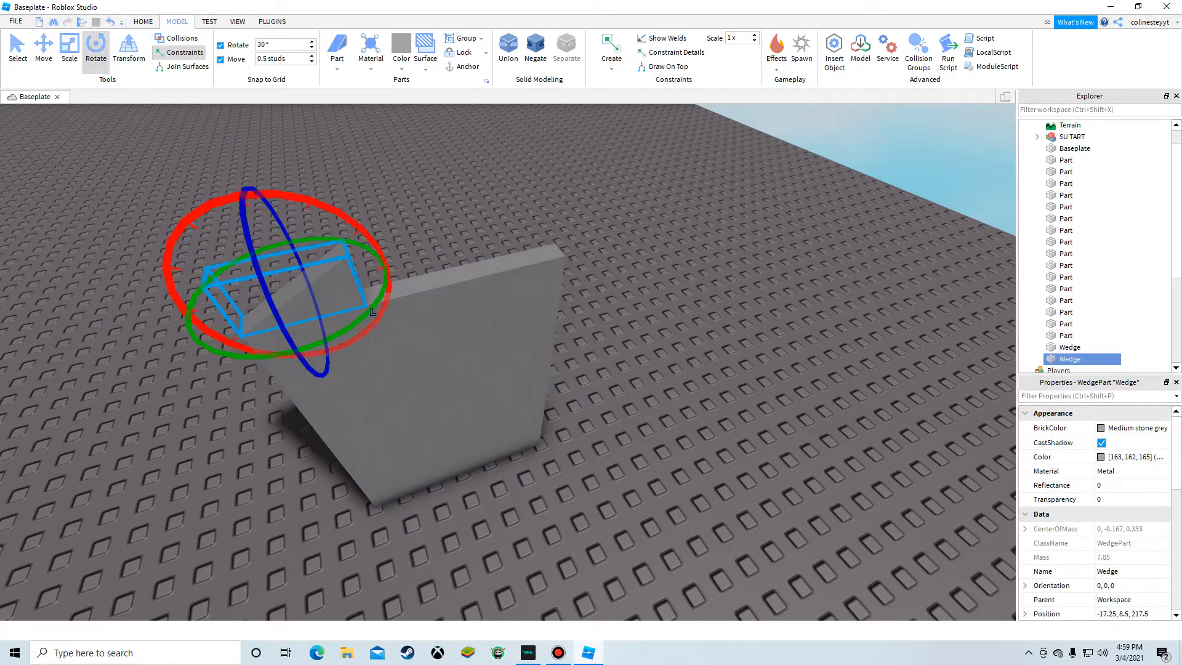
right_drag(190, 222, 344, 246)
drag(581, 167, 761, 221)
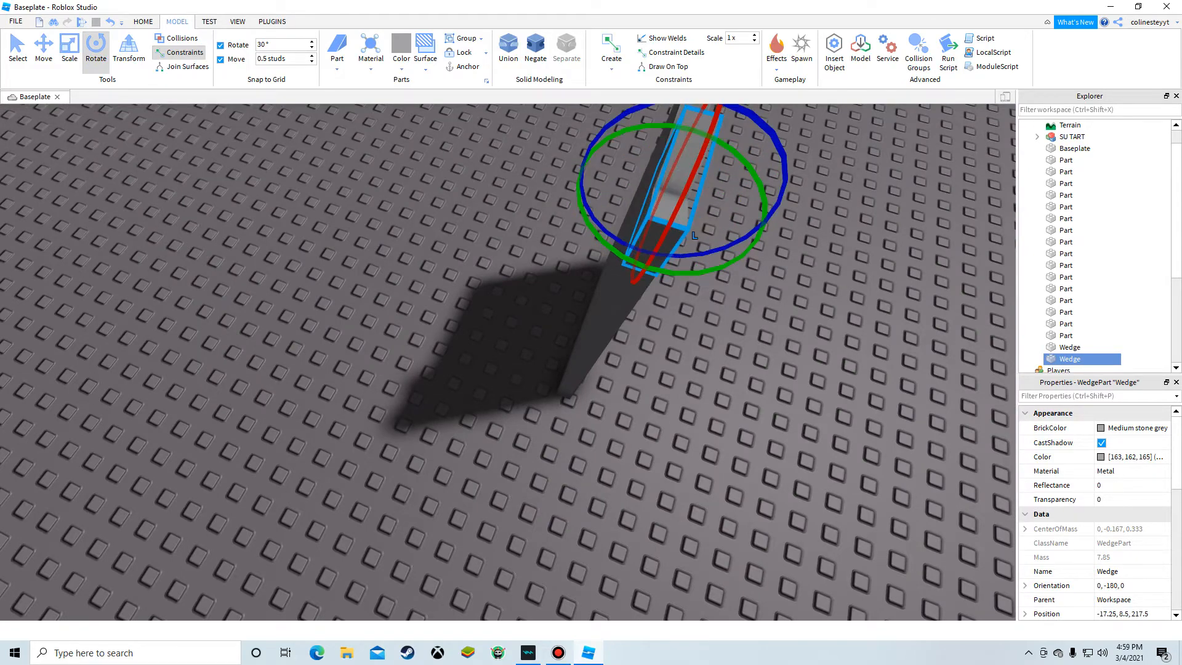
Step: Move the rotated wedge to the panel's opposite top corner, forming a peaked top
click(70, 52)
click(44, 51)
right_drag(394, 308, 301, 302)
drag(231, 292, 261, 285)
click(213, 317)
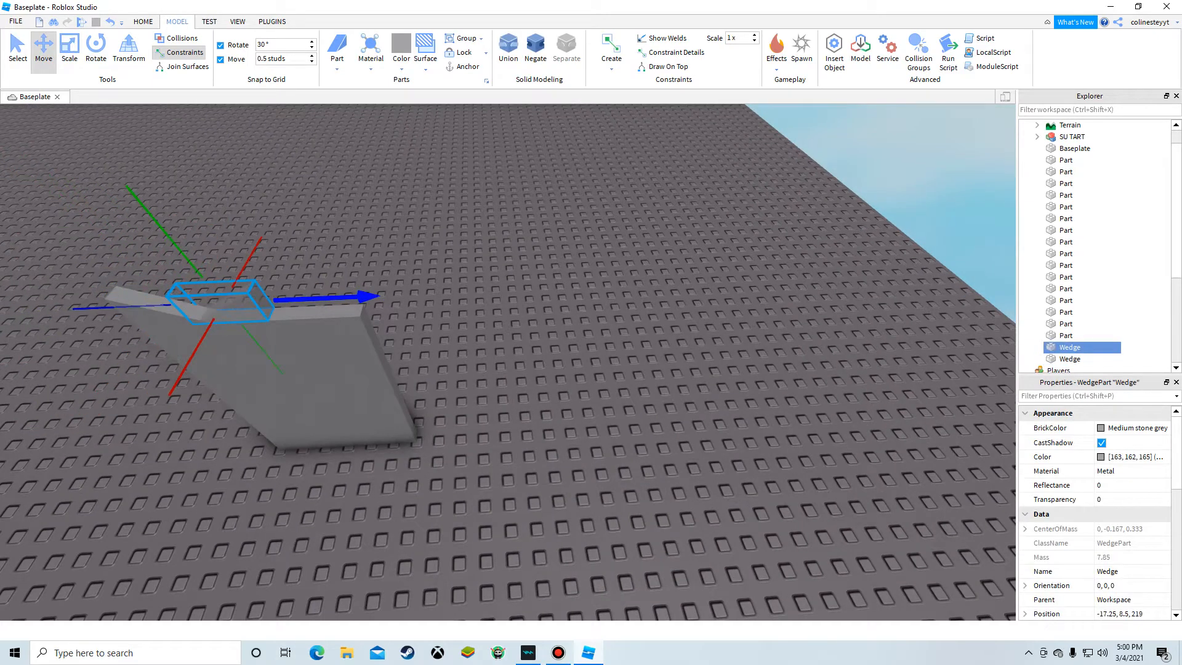
click(237, 290)
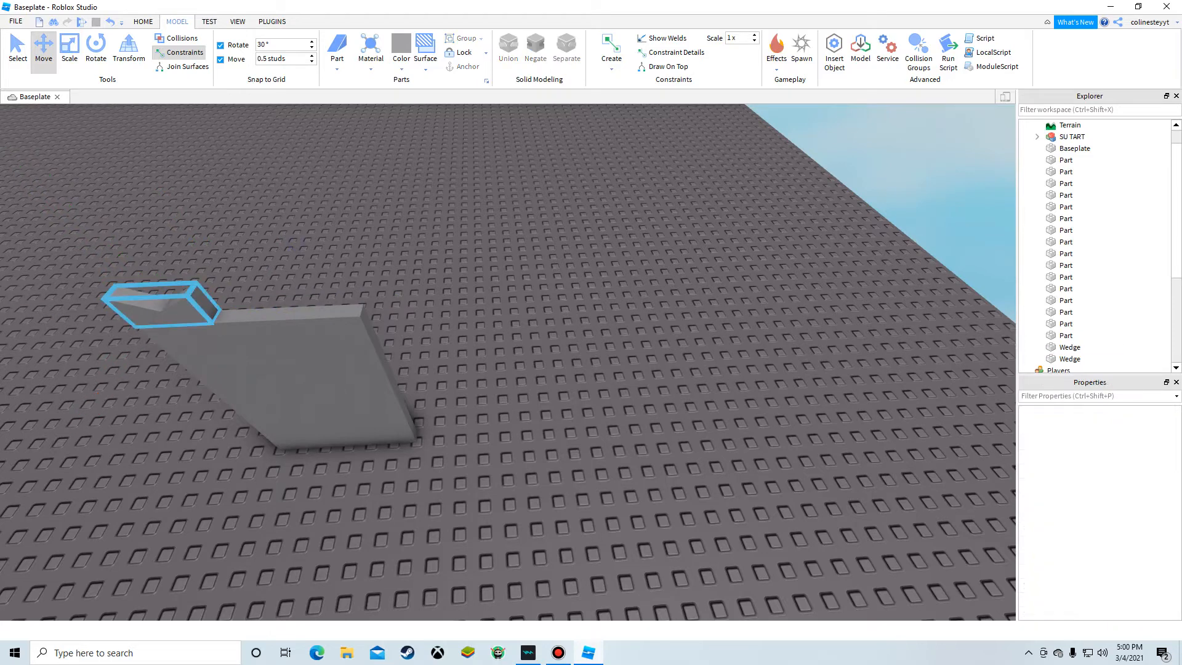
click(175, 306)
drag(320, 298, 460, 292)
click(417, 322)
key(a)
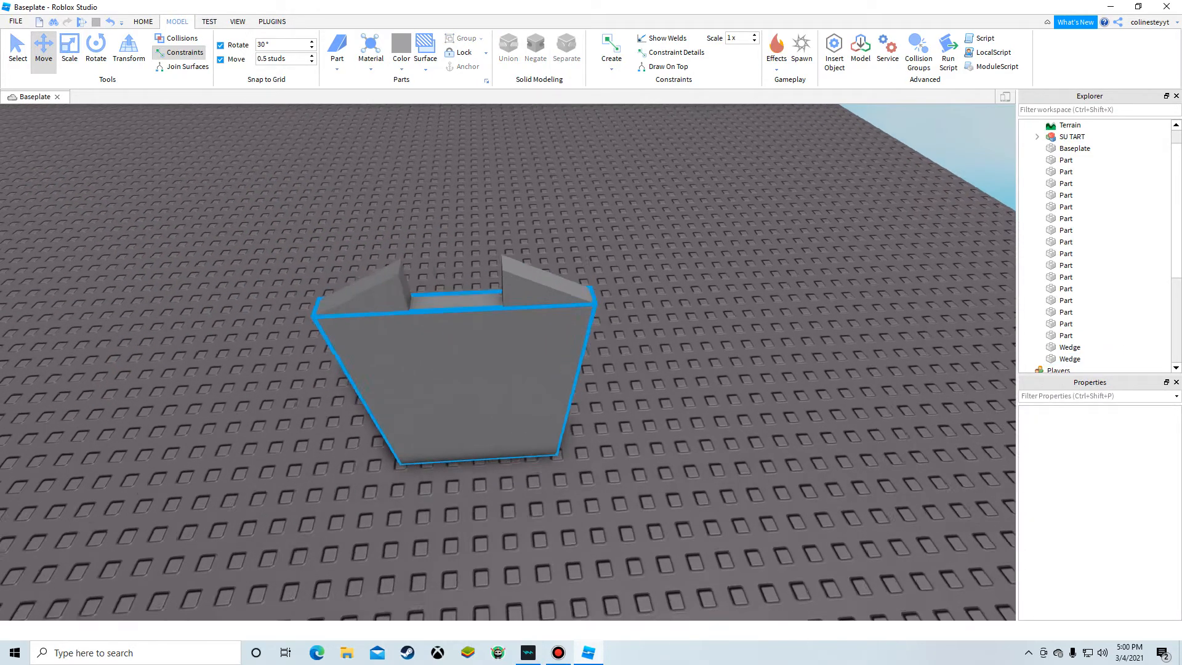
key(w)
key(s)
right_click(372, 346)
click(416, 98)
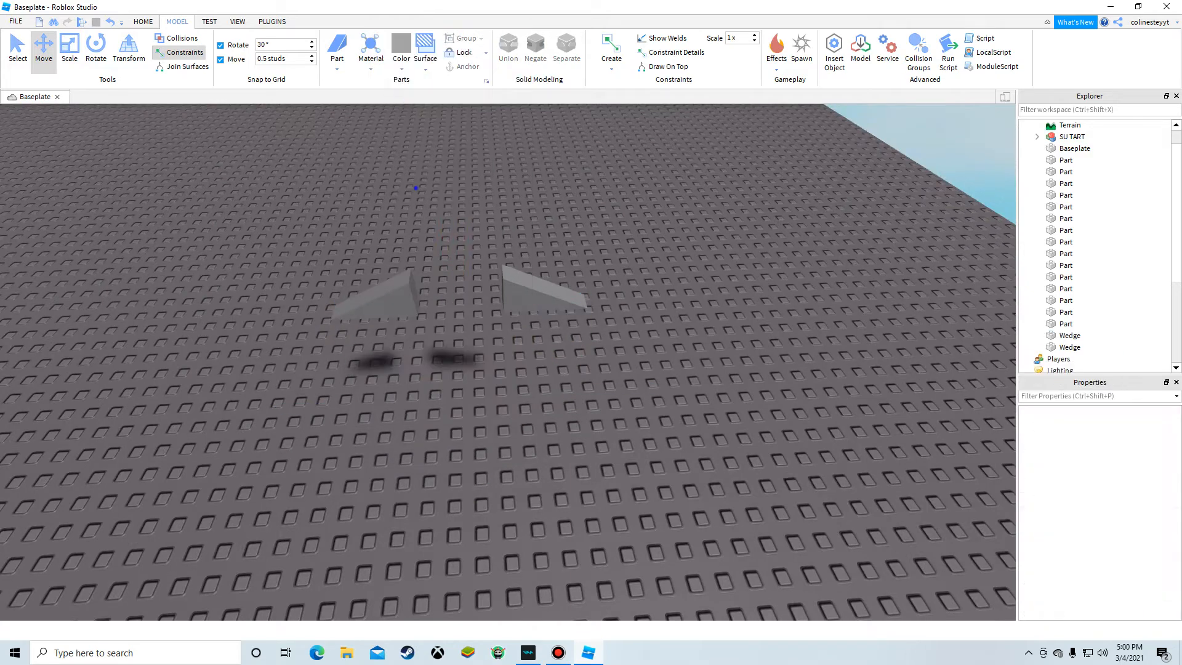
key(w)
key(s)
key(w)
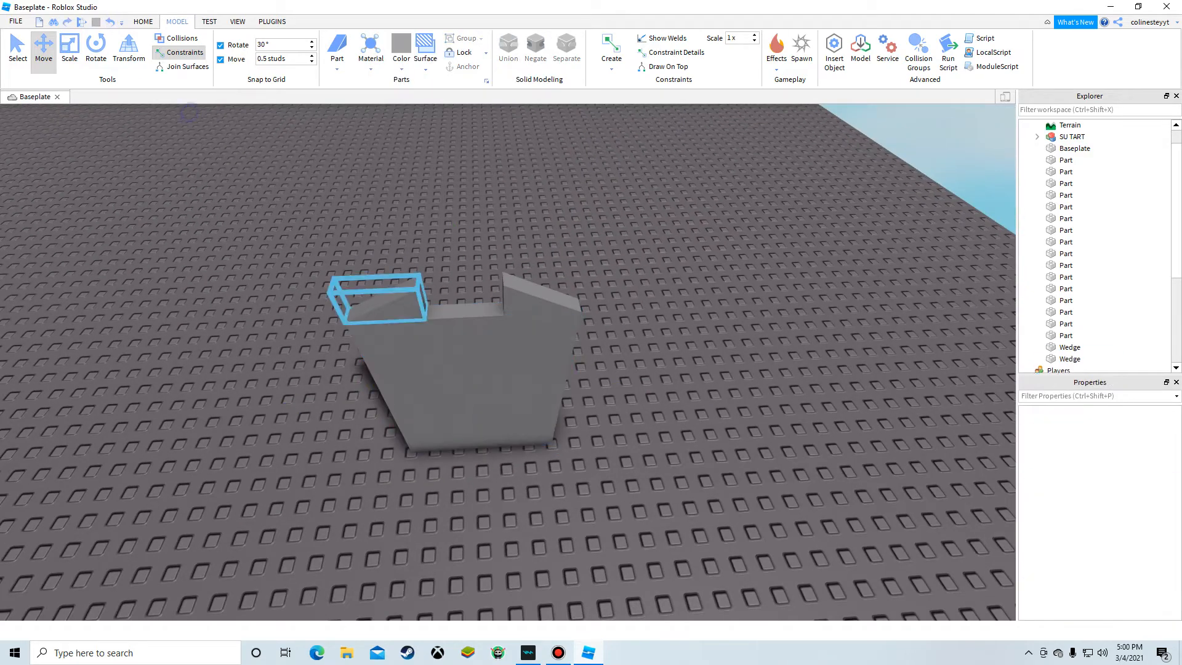
right_click(439, 347)
click(484, 90)
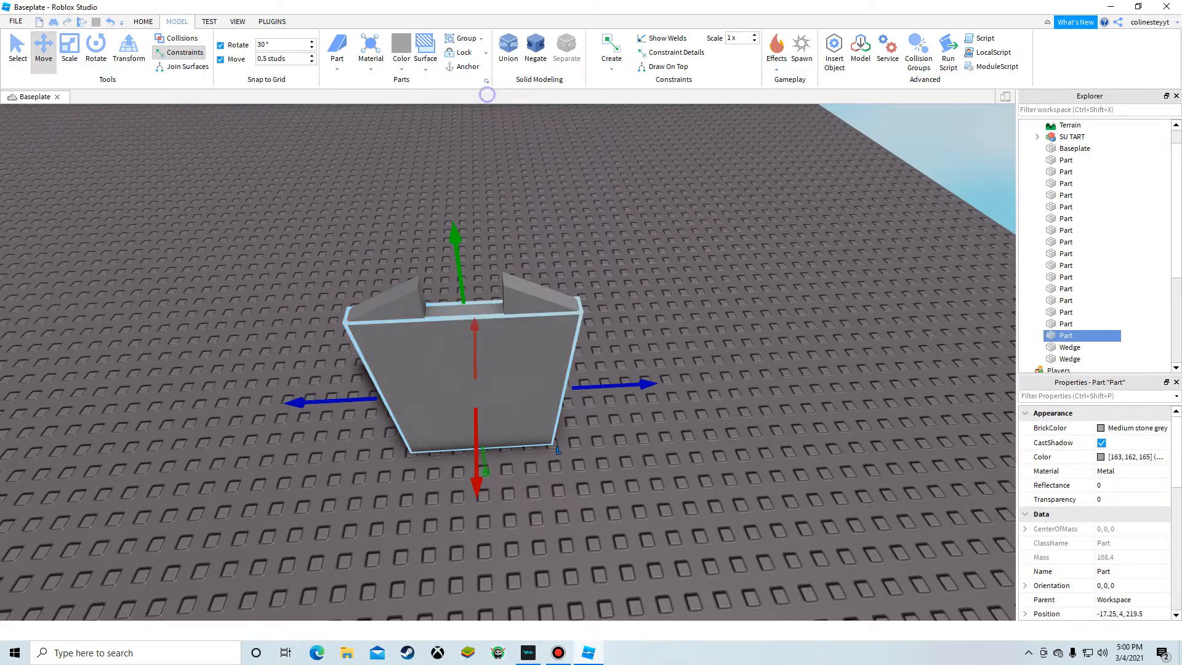
Step: Select the panel and both wedges and group them into a model
key(w)
drag(455, 345, 405, 255)
scroll(507, 361, down, 2)
drag(618, 230, 575, 232)
scroll(575, 232, down, 2)
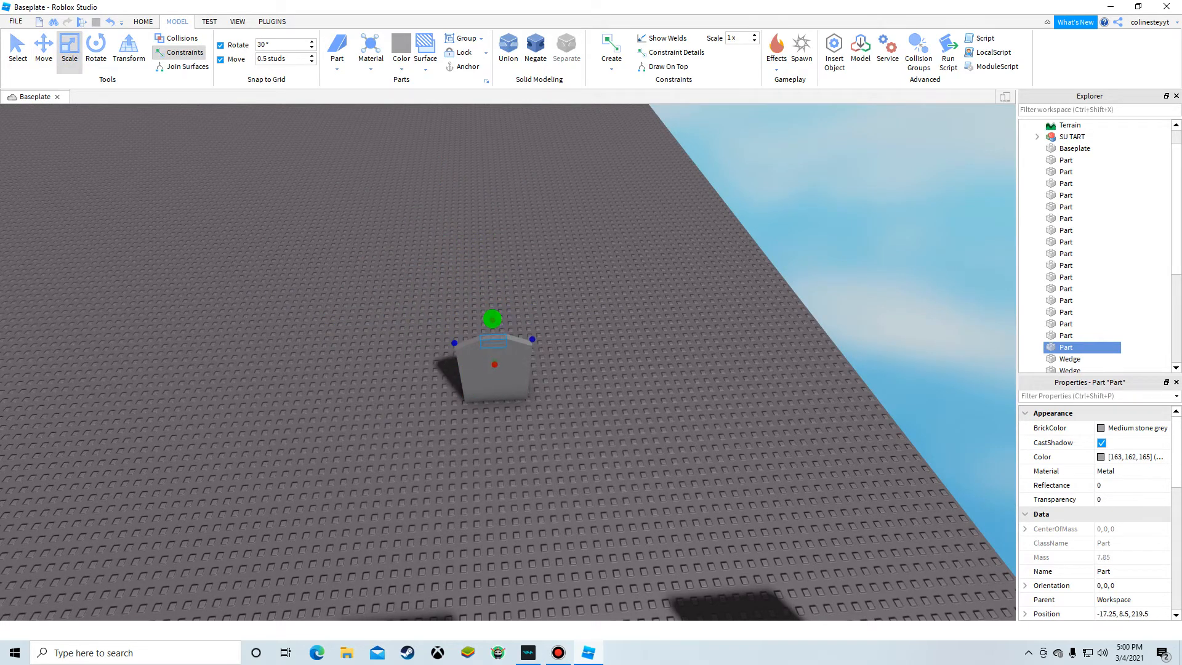
drag(364, 243, 506, 417)
right_click(637, 167)
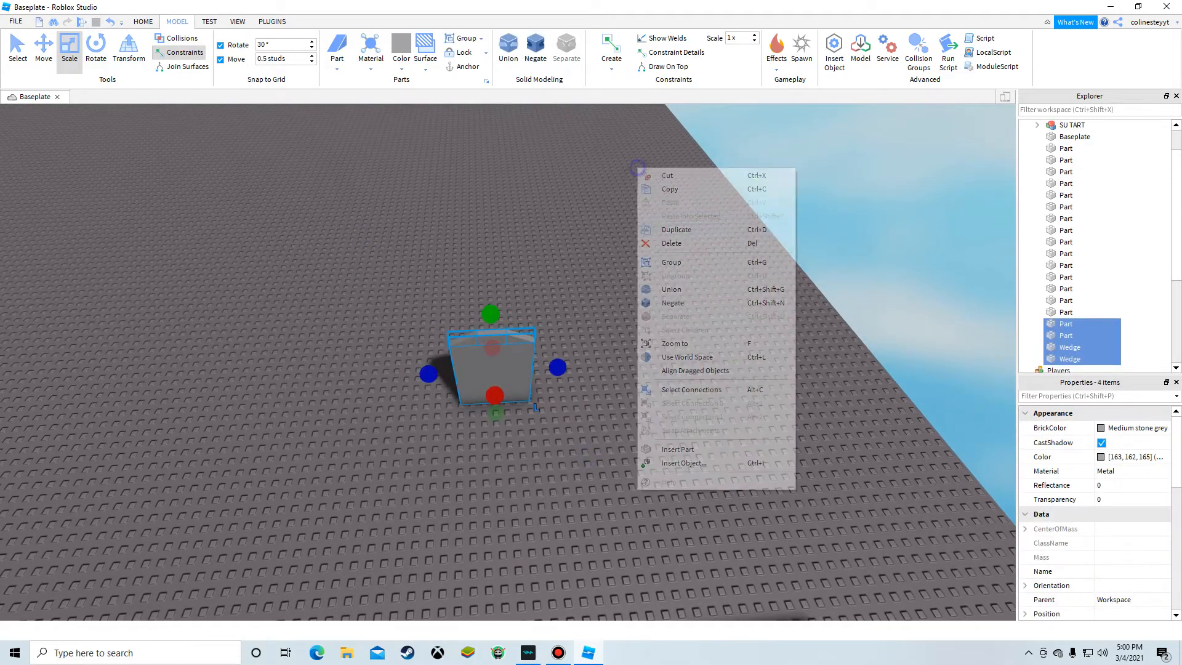
click(669, 266)
click(670, 266)
Step: Move the grouped door model into the front yard wall's gap
key(d)
right_drag(670, 266, 475, 227)
key(w)
key(s)
drag(475, 227, 511, 416)
key(w)
key(s)
key(s)
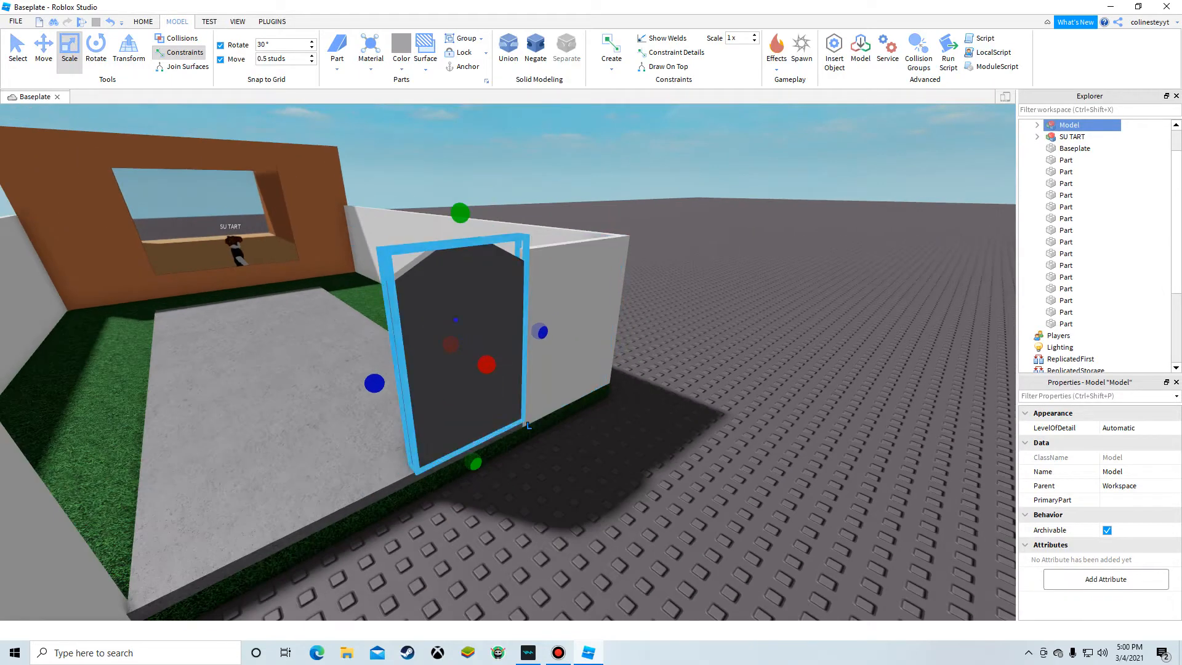
Step: Duplicate the door model and move the copy beside it to fill the gap
right_click(456, 352)
click(486, 381)
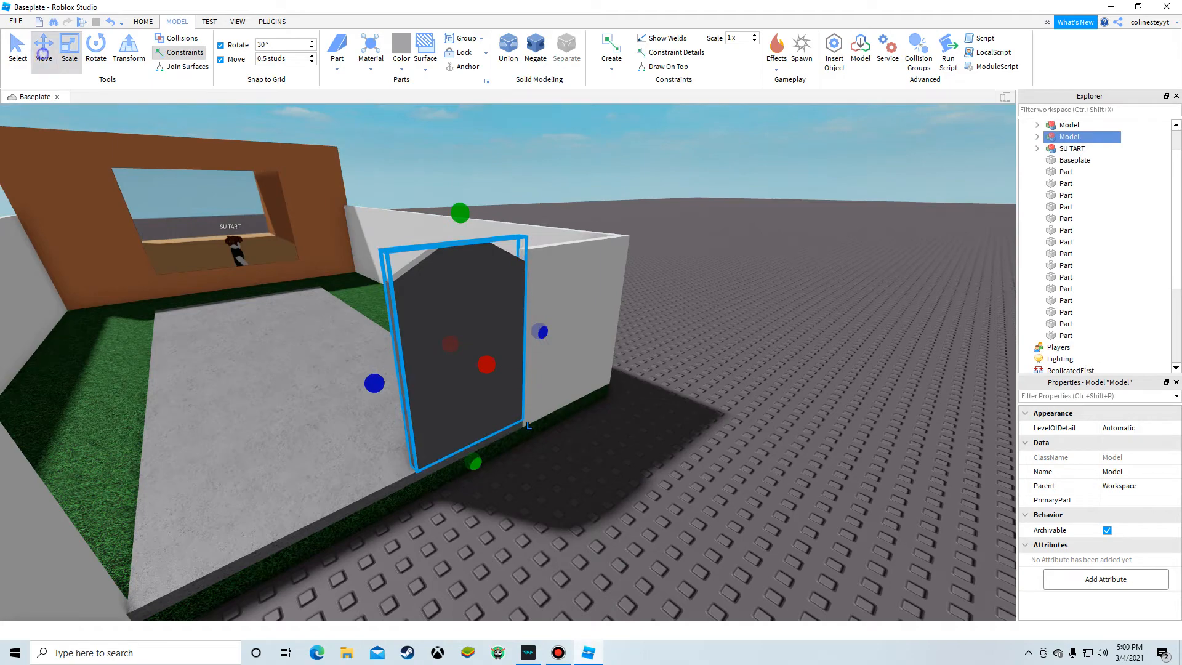
drag(579, 319, 572, 319)
right_drag(579, 319, 572, 320)
drag(573, 319, 560, 327)
right_drag(572, 319, 560, 326)
drag(560, 327, 523, 332)
click(708, 456)
key(s)
key(w)
right_drag(707, 456, 806, 480)
key(s)
key(w)
key(s)
key(s)
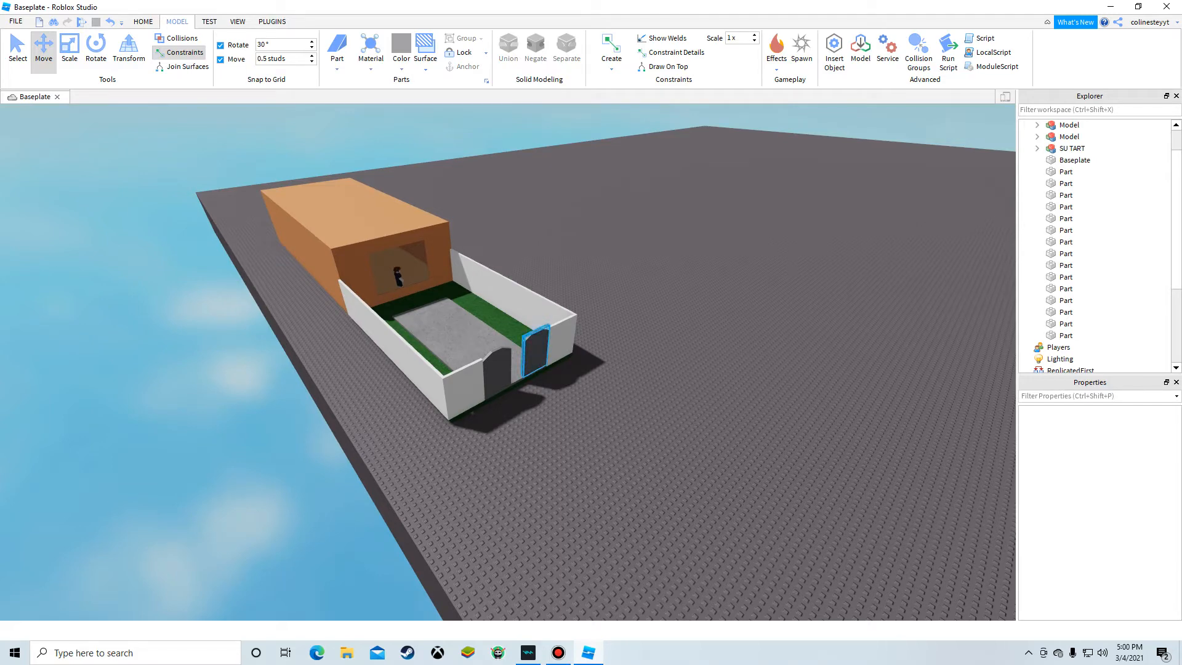
Step: Orbit the camera around to inspect the doors from inside the yard
right_drag(670, 240, 603, 179)
key(w)
key(w)
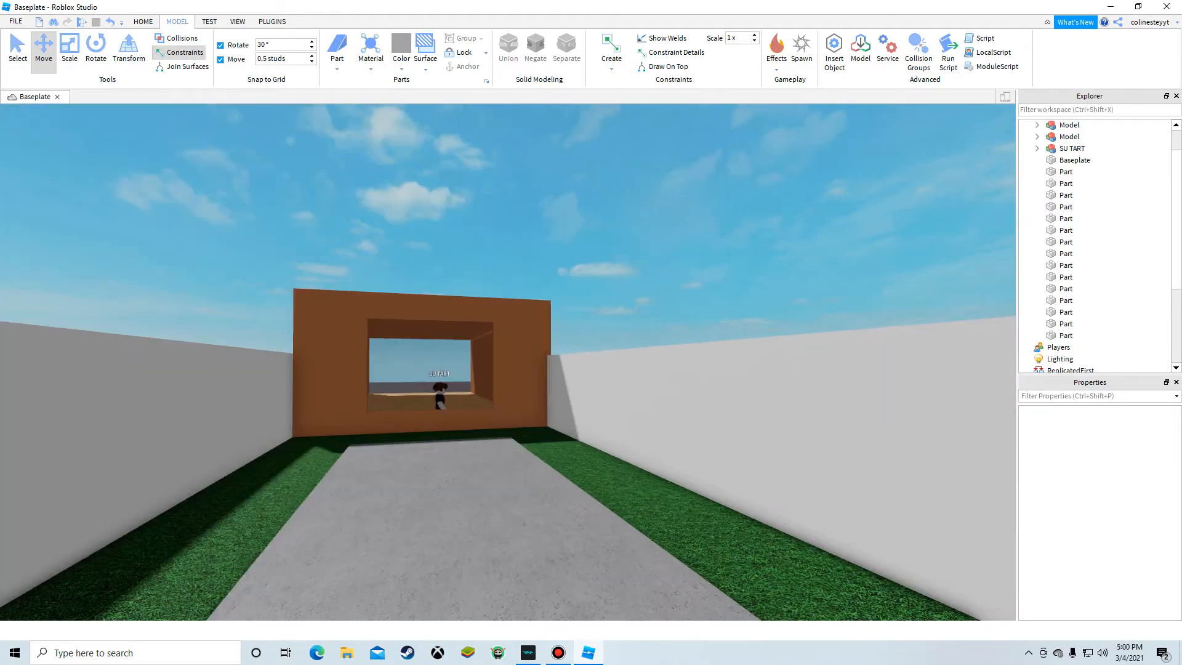
key(w)
right_drag(665, 248, 794, 259)
key(w)
key(w)
right_drag(622, 160, 606, 201)
key(w)
Step: Select the second door model and nudge it slightly to align with the first door
click(575, 195)
key(s)
key(s)
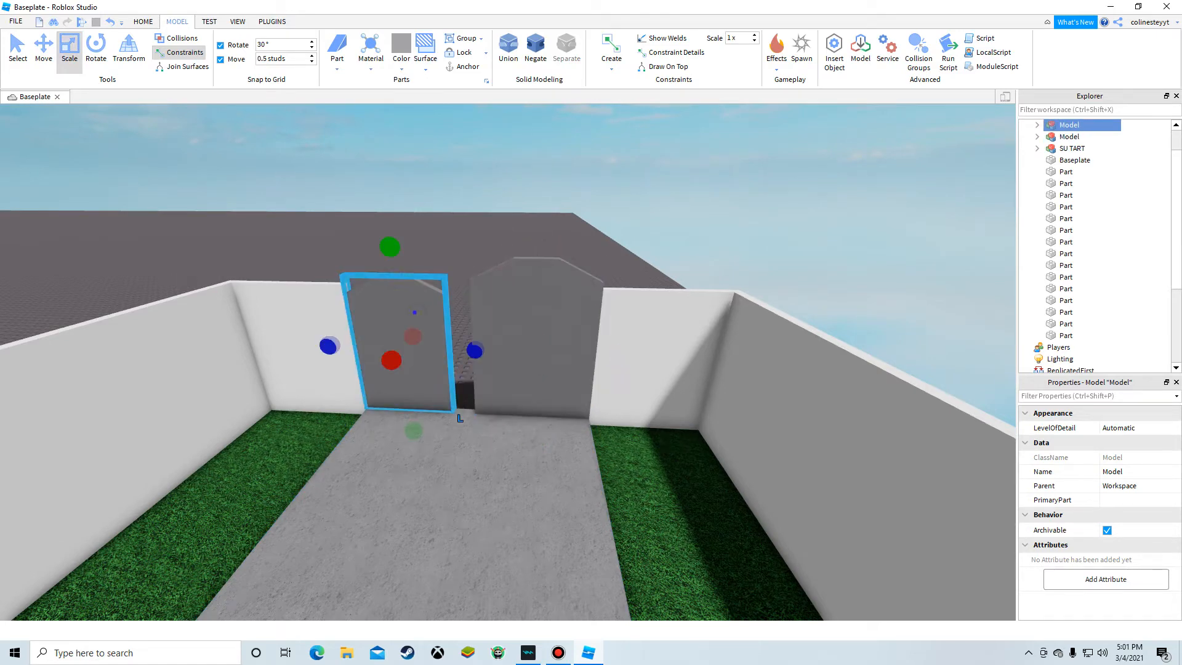
click(519, 227)
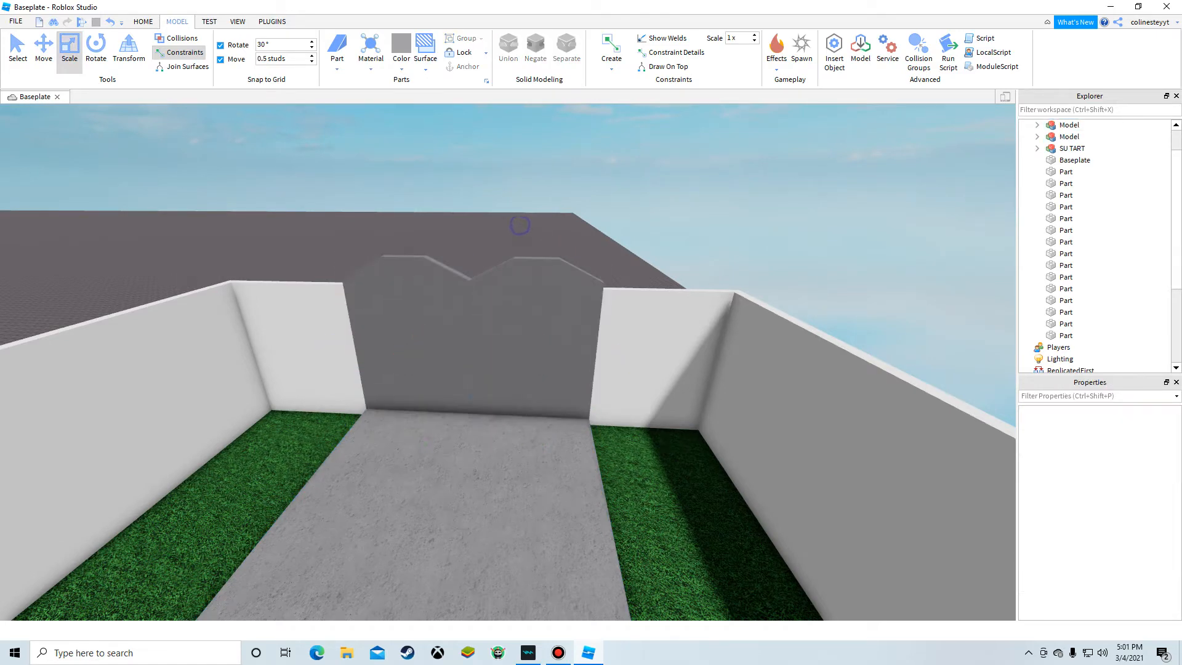
key(w)
click(543, 266)
click(41, 49)
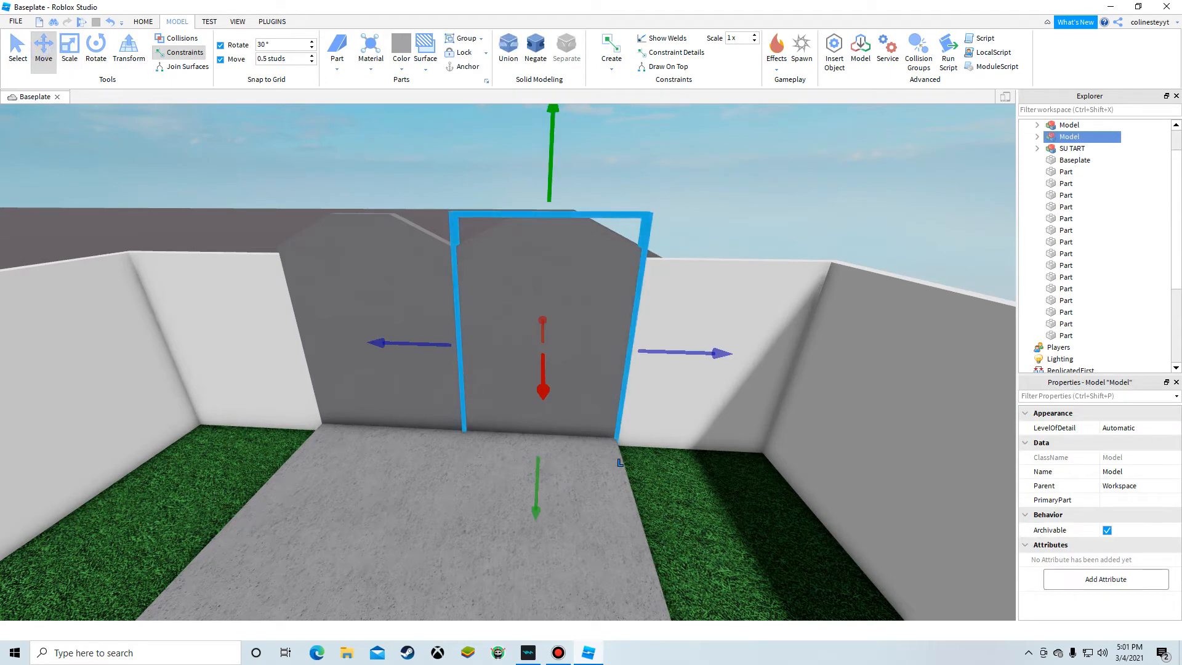
mouse_move(553, 149)
mouse_down()
mouse_move(566, 136)
mouse_move(542, 157)
mouse_up()
key(s)
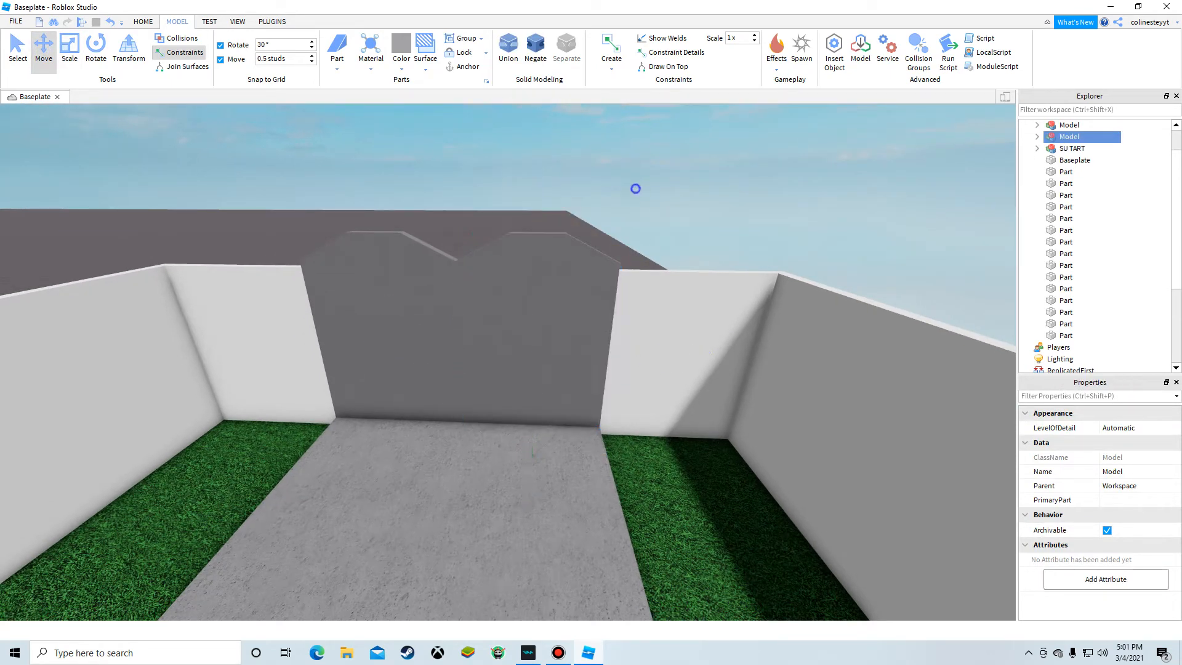
Step: Fly the camera through the house and around the outside to review the build
click(635, 188)
key(d)
right_drag(635, 189, 172, 295)
key(s)
key(s)
key(a)
key(d)
key(d)
key(w)
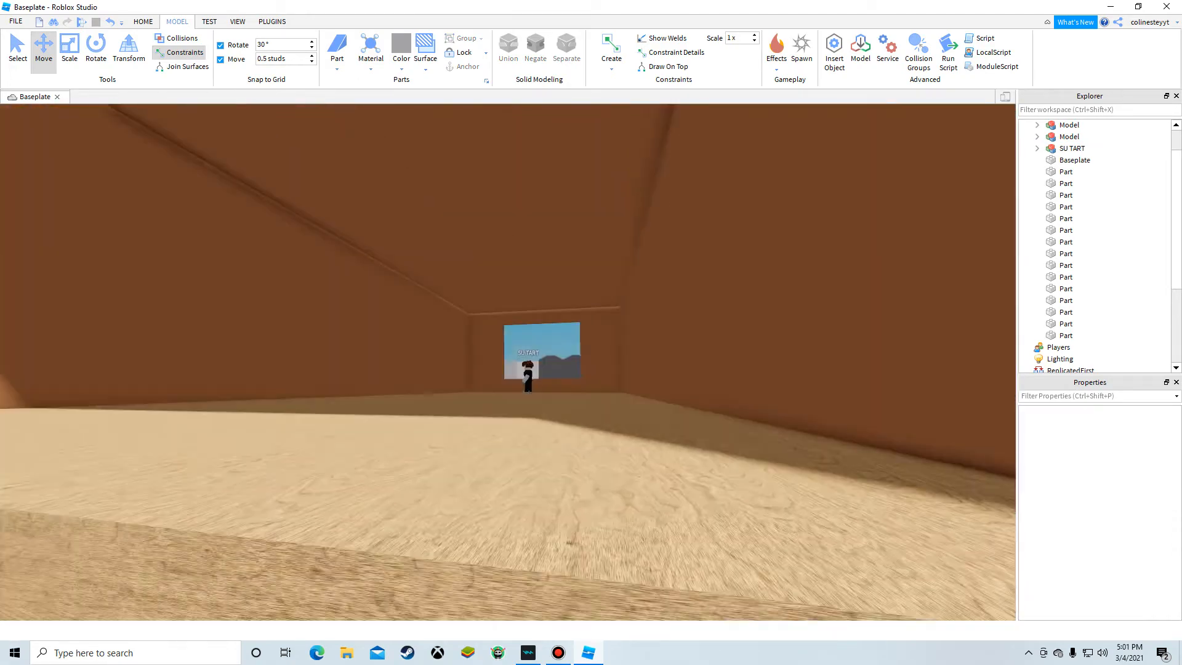
right_drag(528, 203, 528, 306)
key(s)
key(a)
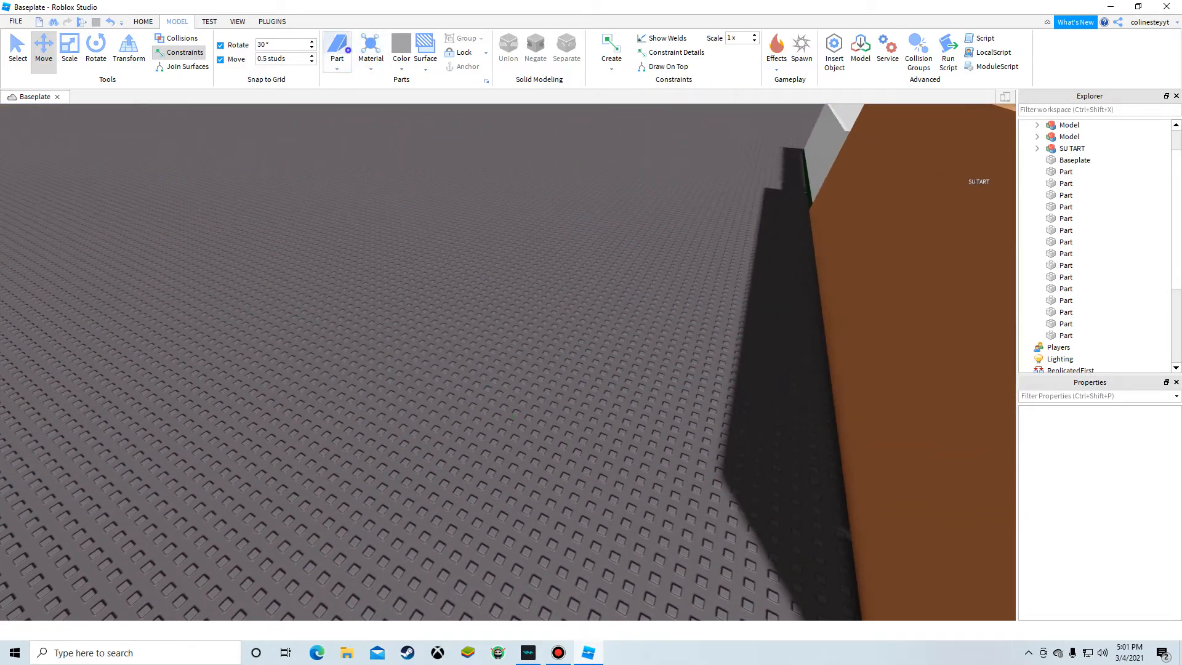
click(347, 55)
click(567, 201)
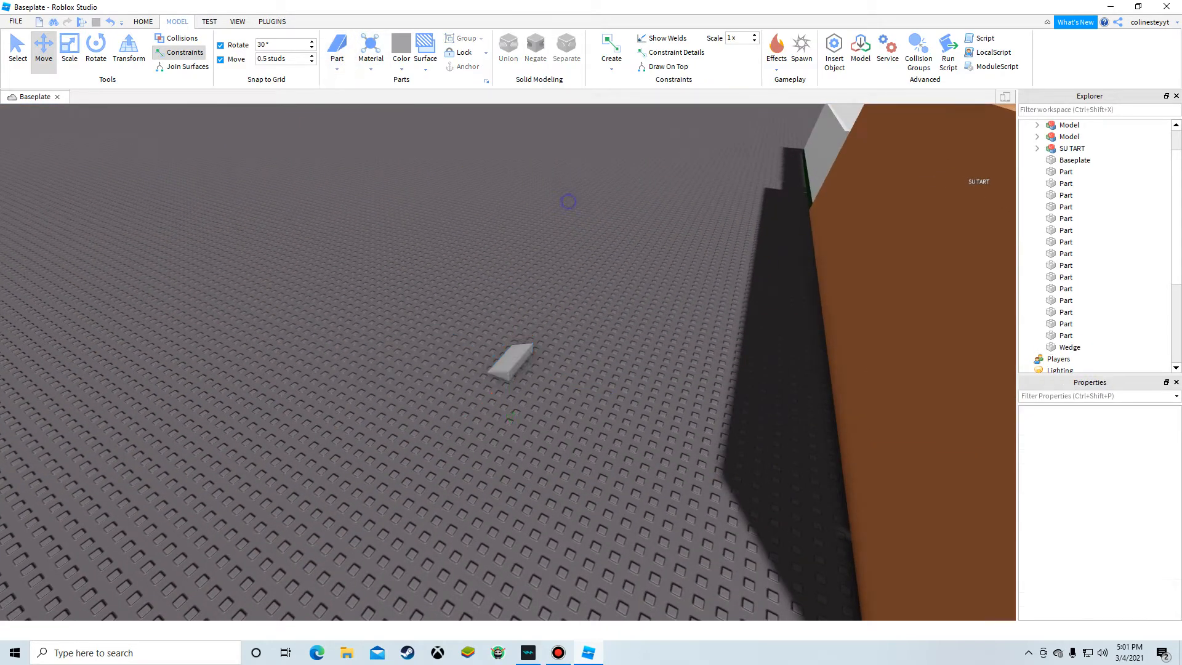
key(w)
click(516, 349)
key(Delete)
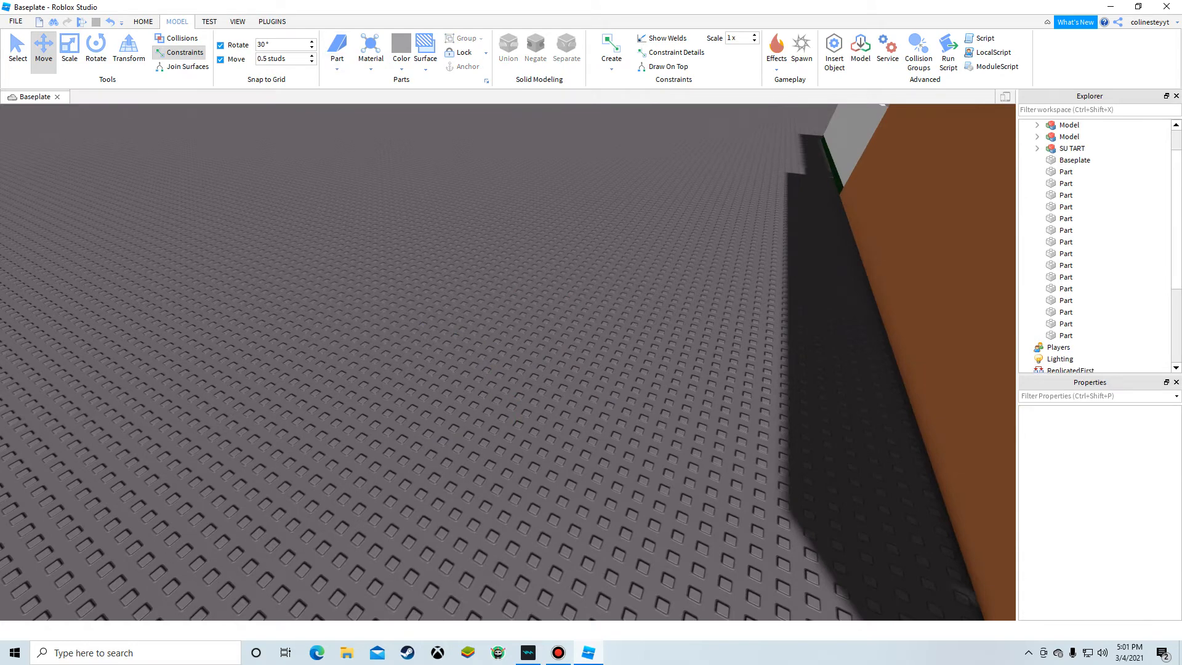
Step: Insert a plain block part onto the baseplate beside the house
click(356, 82)
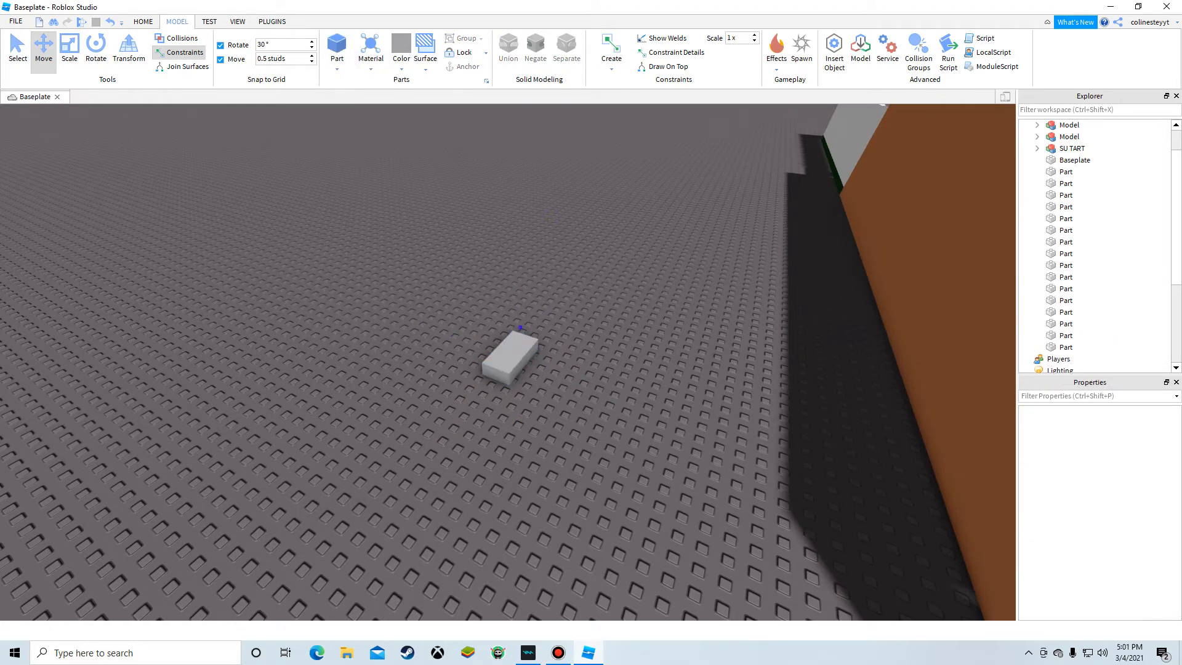
click(511, 360)
click(573, 386)
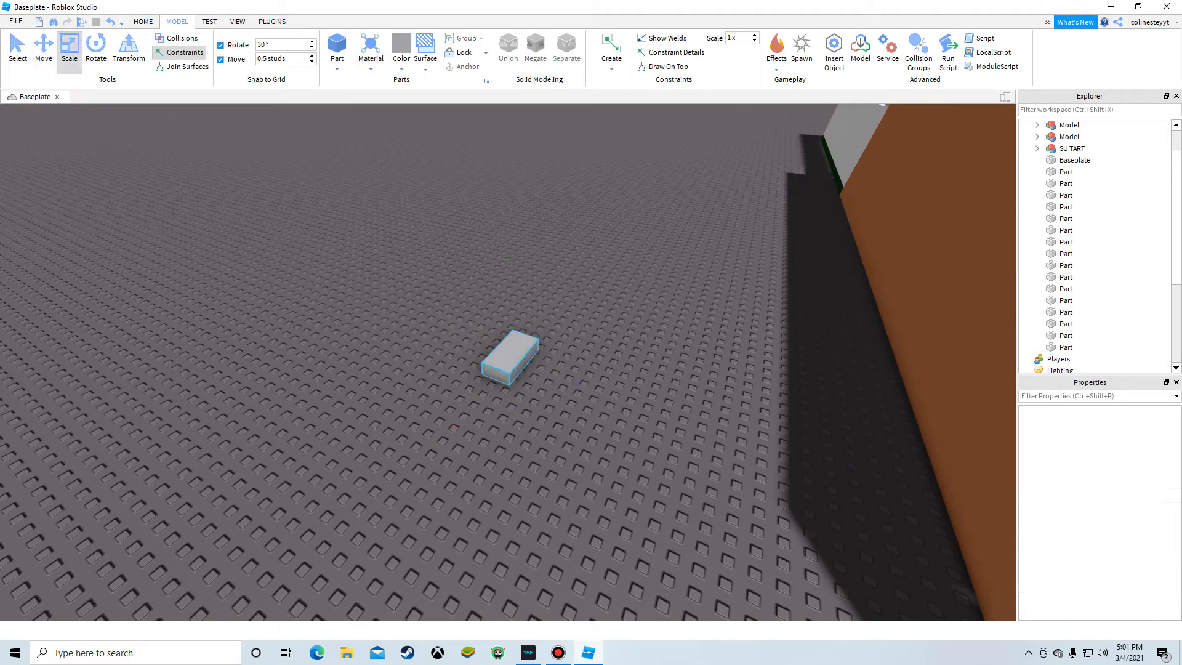
click(143, 22)
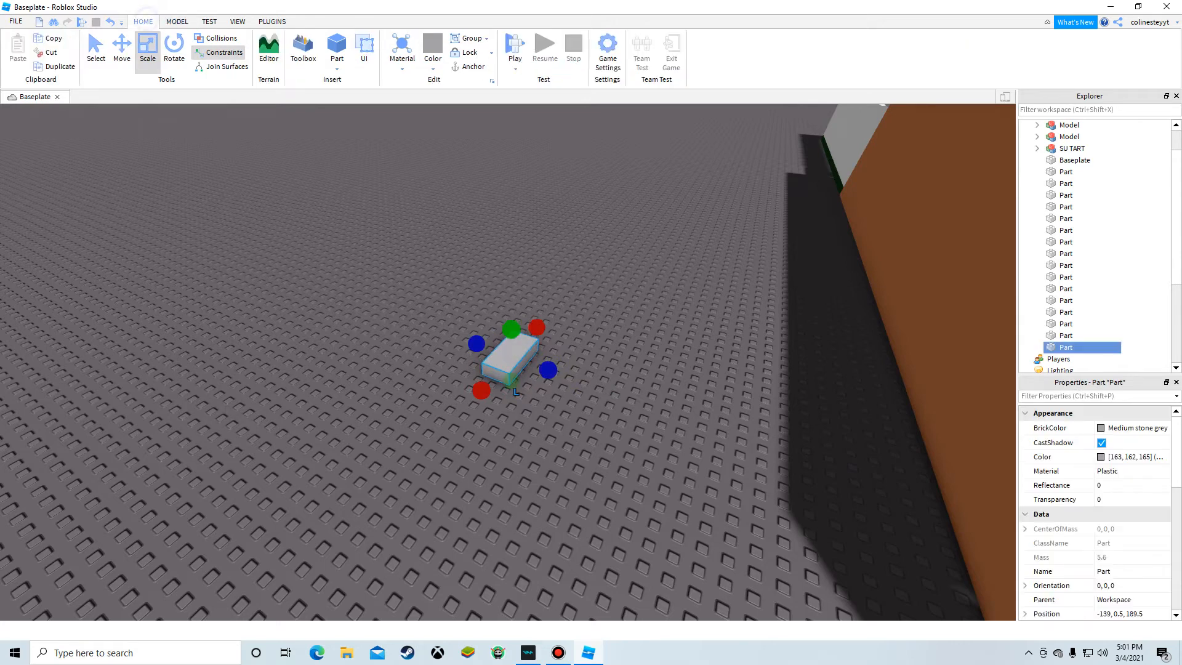
Step: Open the Toolbox and search the models for "bed"
click(297, 45)
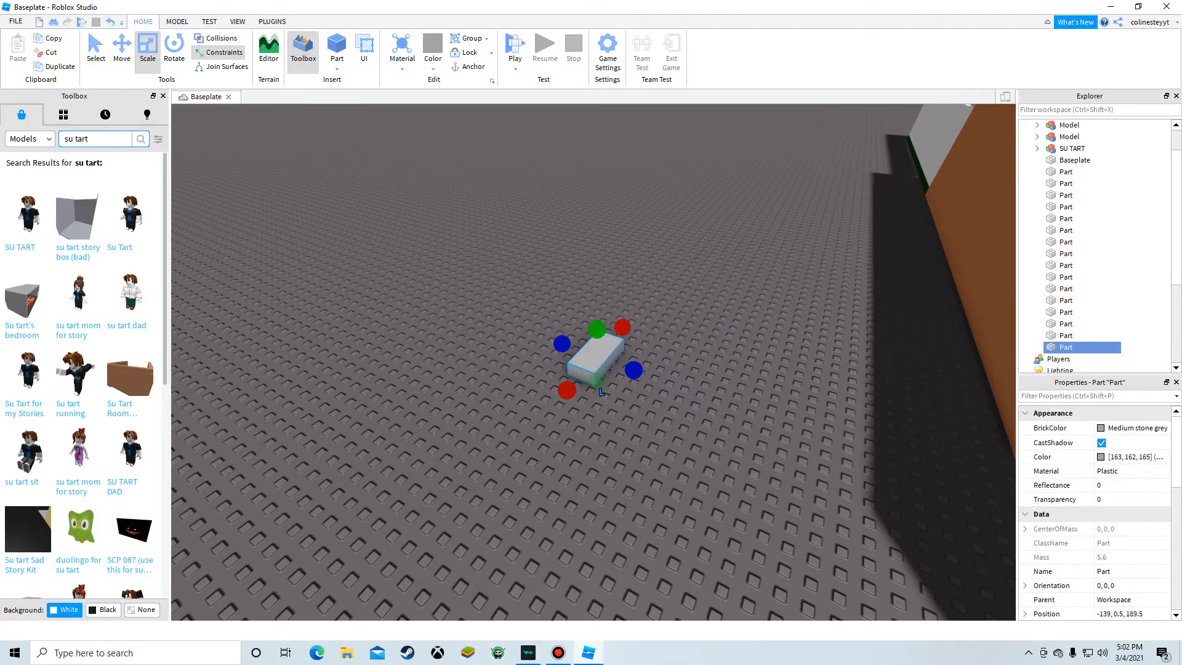
text(d)
key(Return)
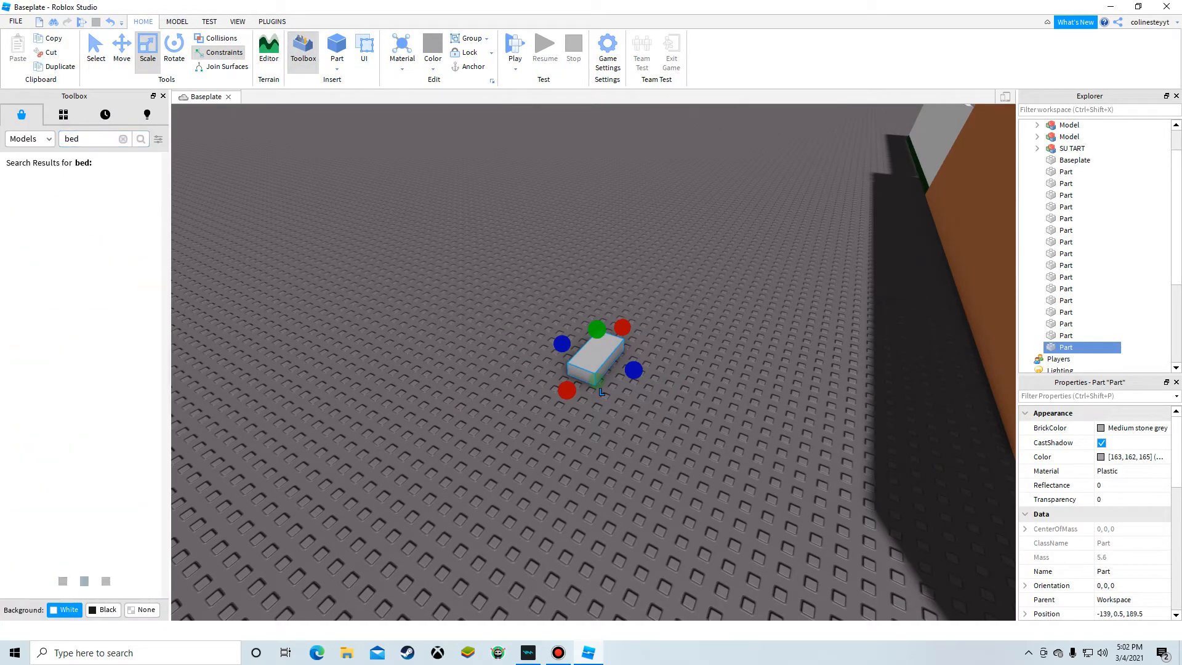
Step: Insert the Bed model from the search results and move it into the house
key(a)
right_drag(578, 227, 646, 225)
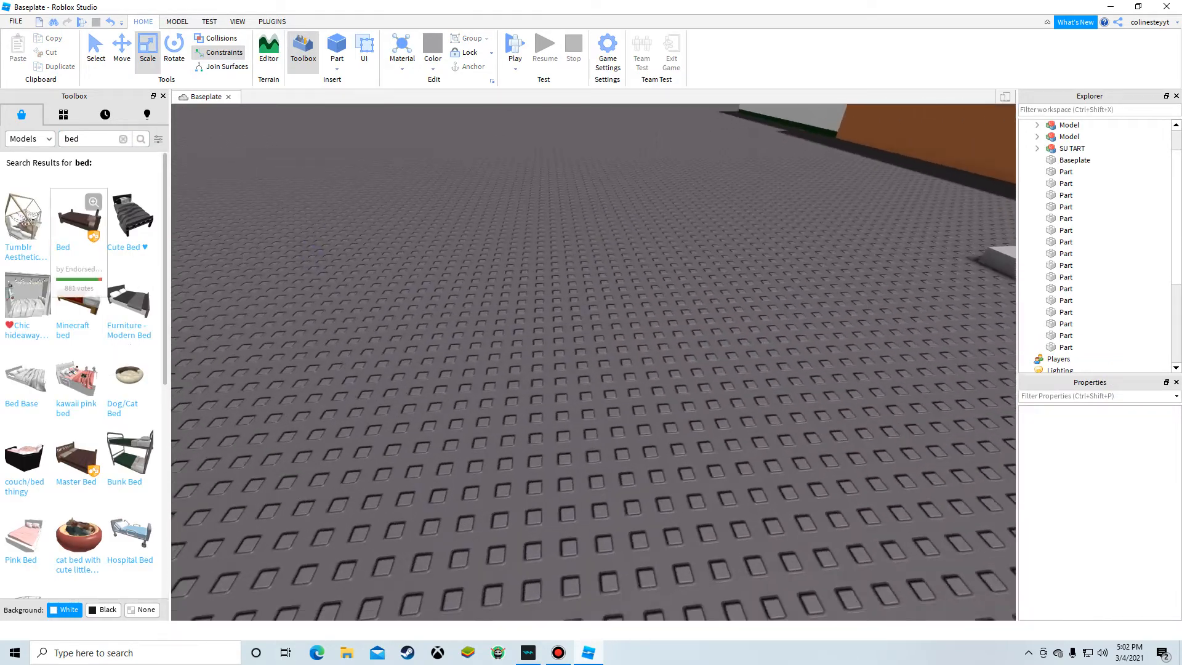
click(697, 512)
right_drag(697, 512, 850, 502)
click(621, 378)
key(w)
right_drag(621, 378, 603, 314)
key(f)
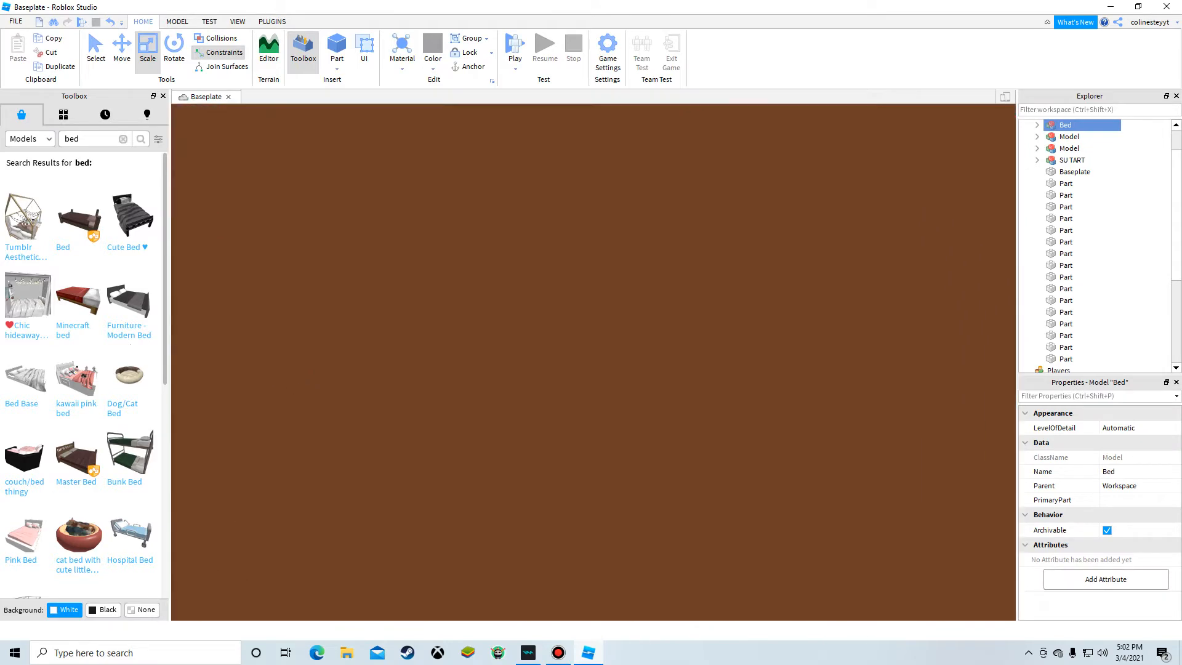
key(s)
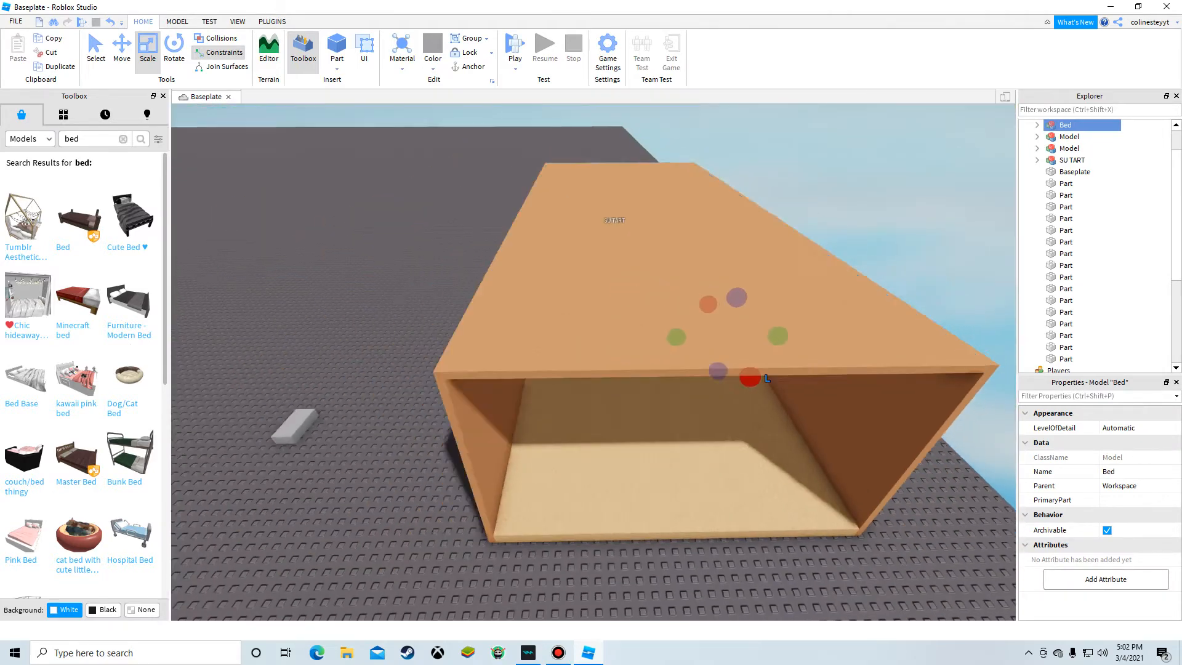
key(a)
click(393, 381)
scroll(130, 542, down, 7)
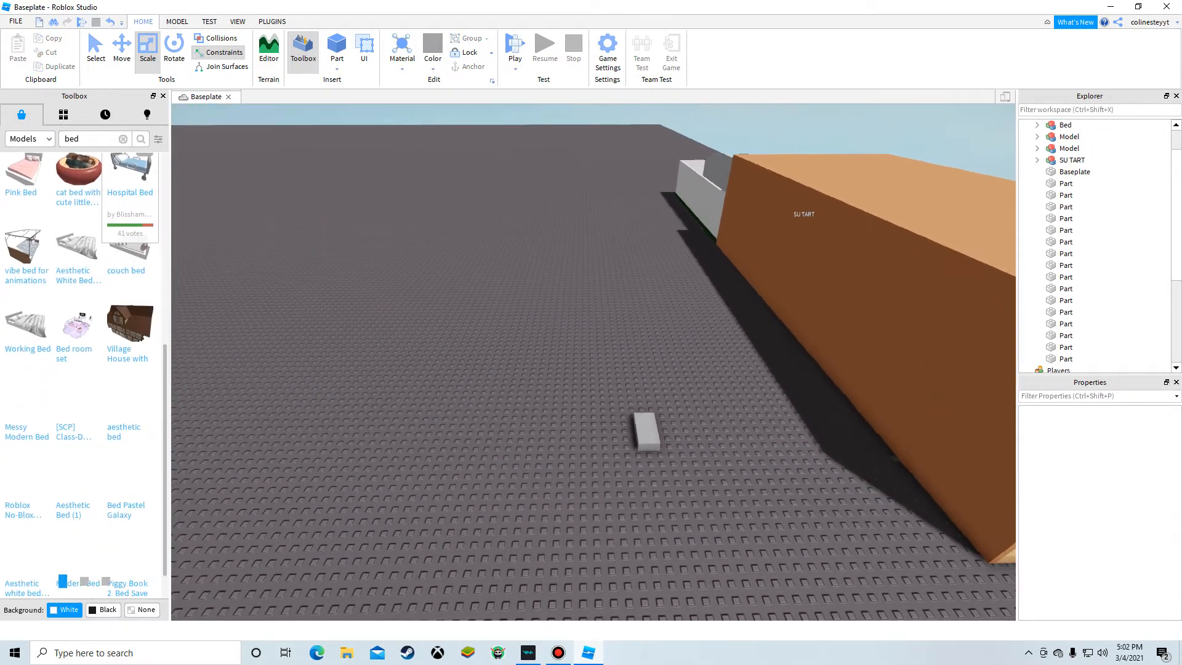
Step: Search the Toolbox models for "car"
key(a)
click(123, 139)
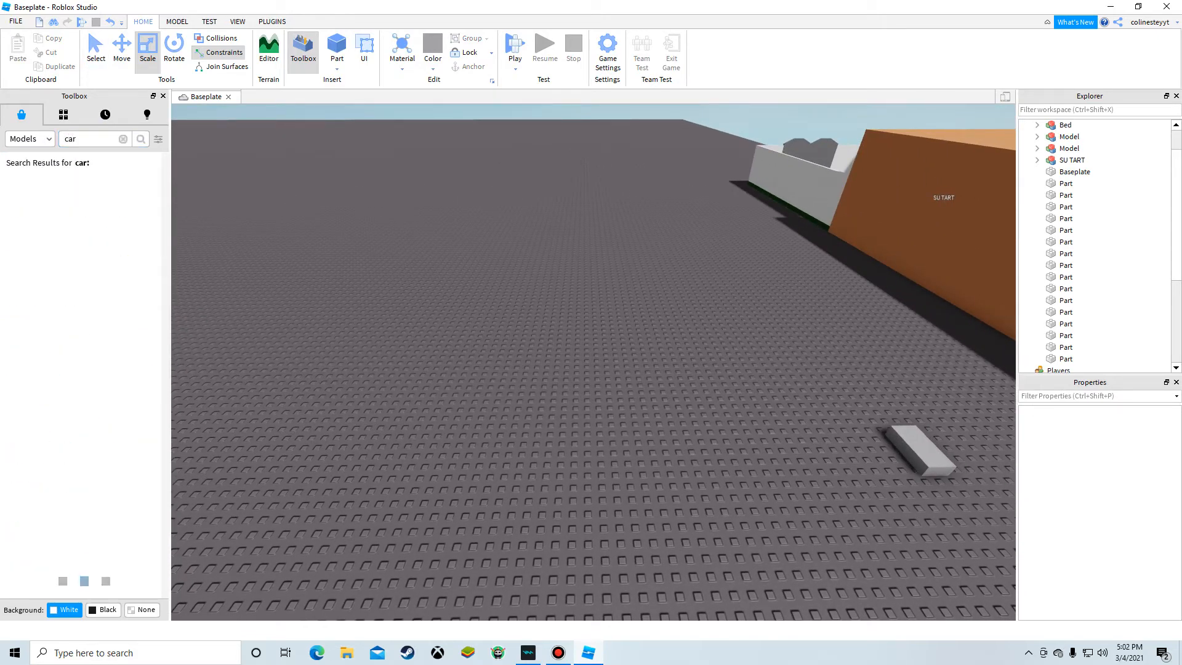
right_drag(553, 320, 603, 394)
key(a)
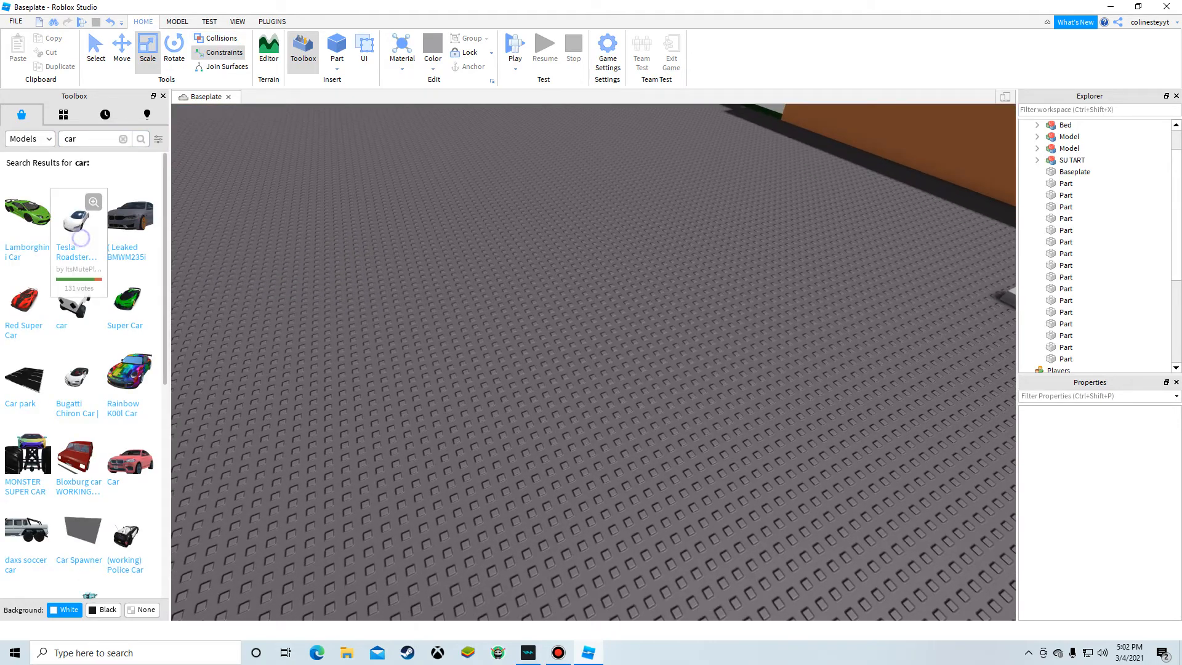
Step: Insert the Tesla Roadster car model and position it on the concrete patio inside the yard, rotating it to fit
click(81, 238)
right_drag(456, 350, 536, 296)
click(572, 375)
right_drag(573, 376, 529, 320)
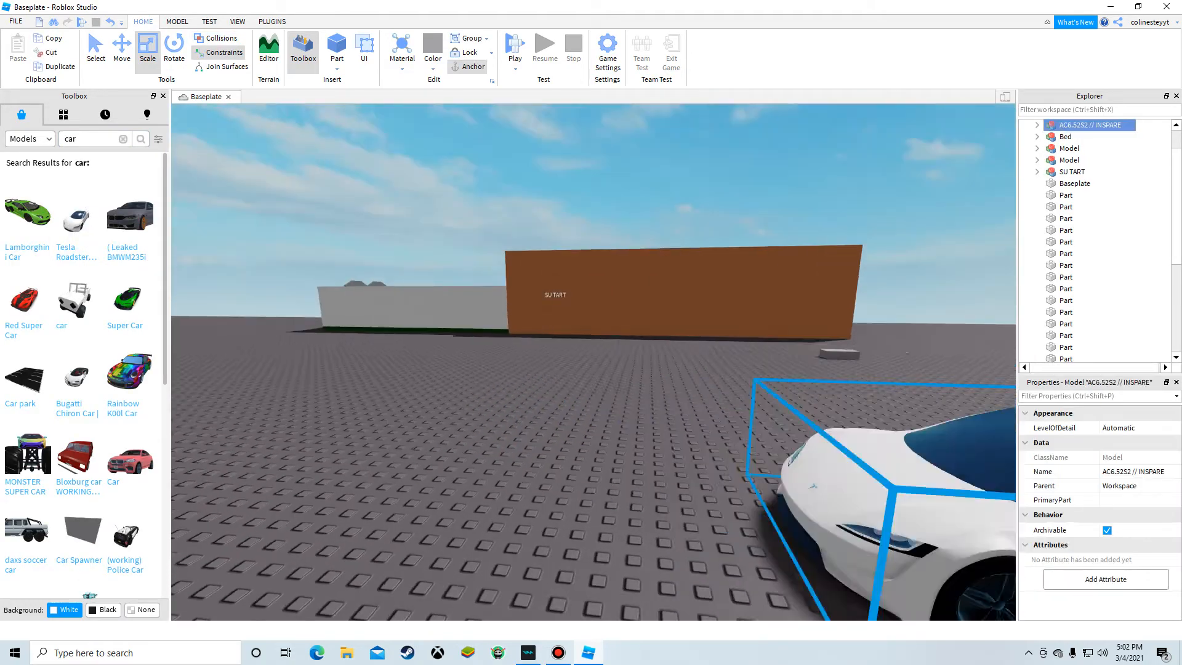
drag(862, 493, 535, 264)
right_drag(527, 259, 536, 264)
drag(535, 264, 511, 277)
mouse_move(536, 264)
right_down()
mouse_move(511, 277)
mouse_move(523, 369)
mouse_move(529, 247)
right_up()
key(w)
drag(529, 246, 532, 259)
right_drag(529, 247, 548, 320)
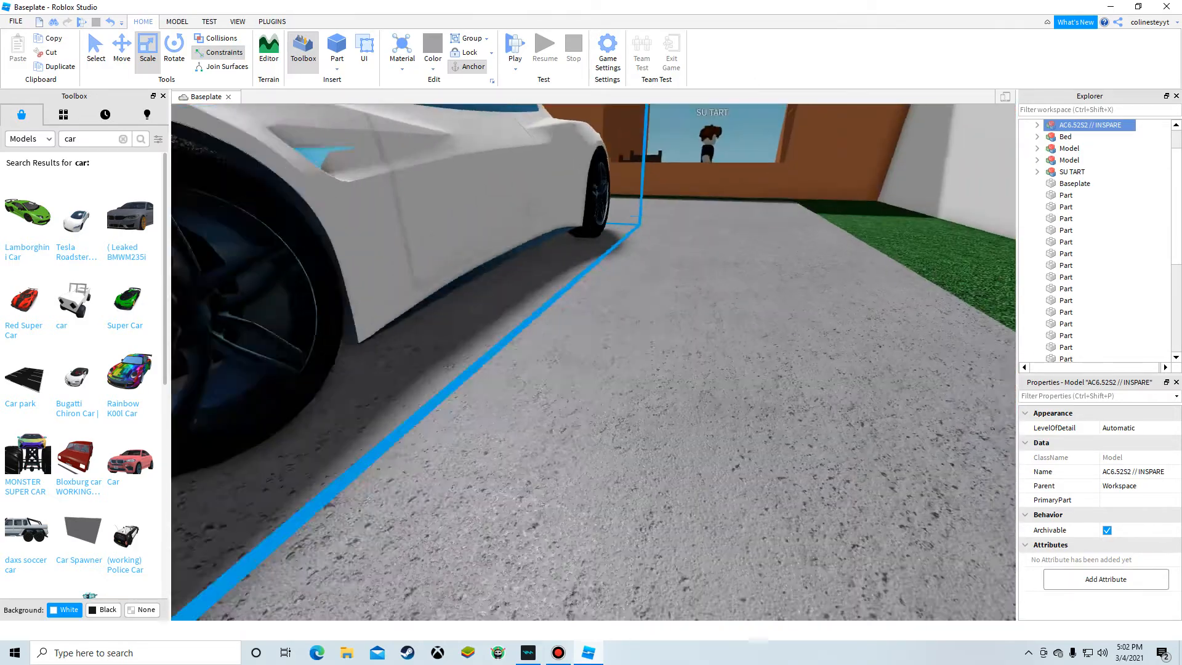
drag(532, 259, 535, 265)
right_drag(547, 320, 536, 357)
key(s)
drag(536, 265, 585, 246)
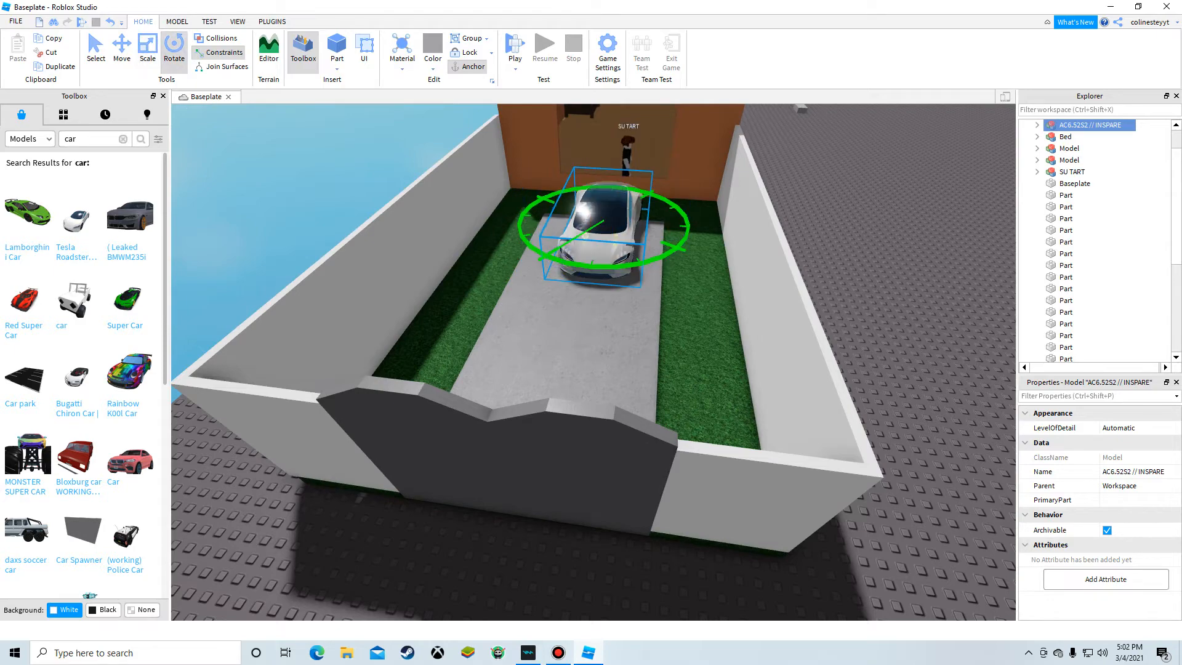
right_drag(584, 246, 618, 299)
key(s)
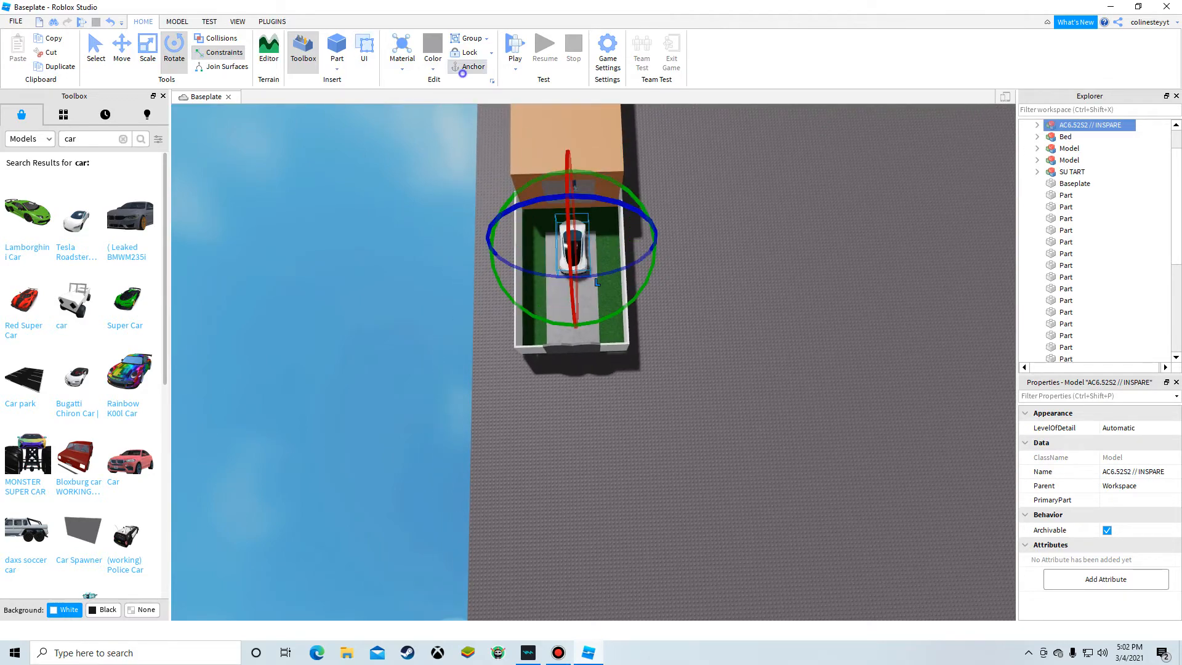
Step: Duplicate the car and move the copy alongside it on the patio
key(w)
right_drag(782, 250, 634, 203)
click(477, 546)
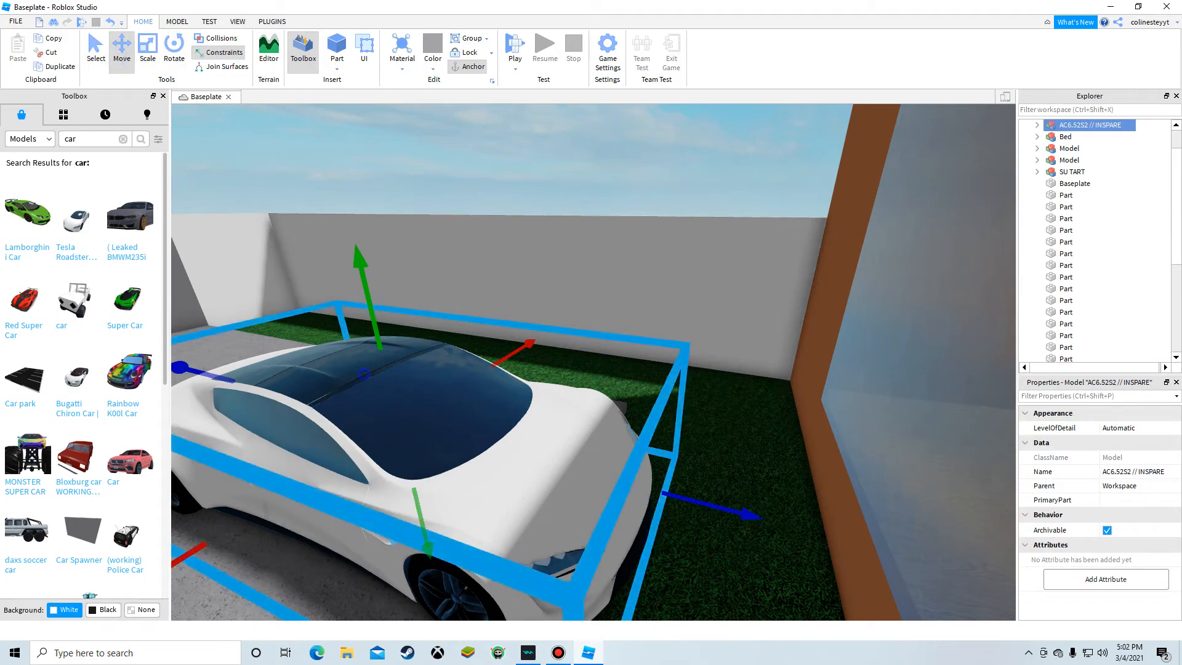
right_click(364, 375)
click(415, 112)
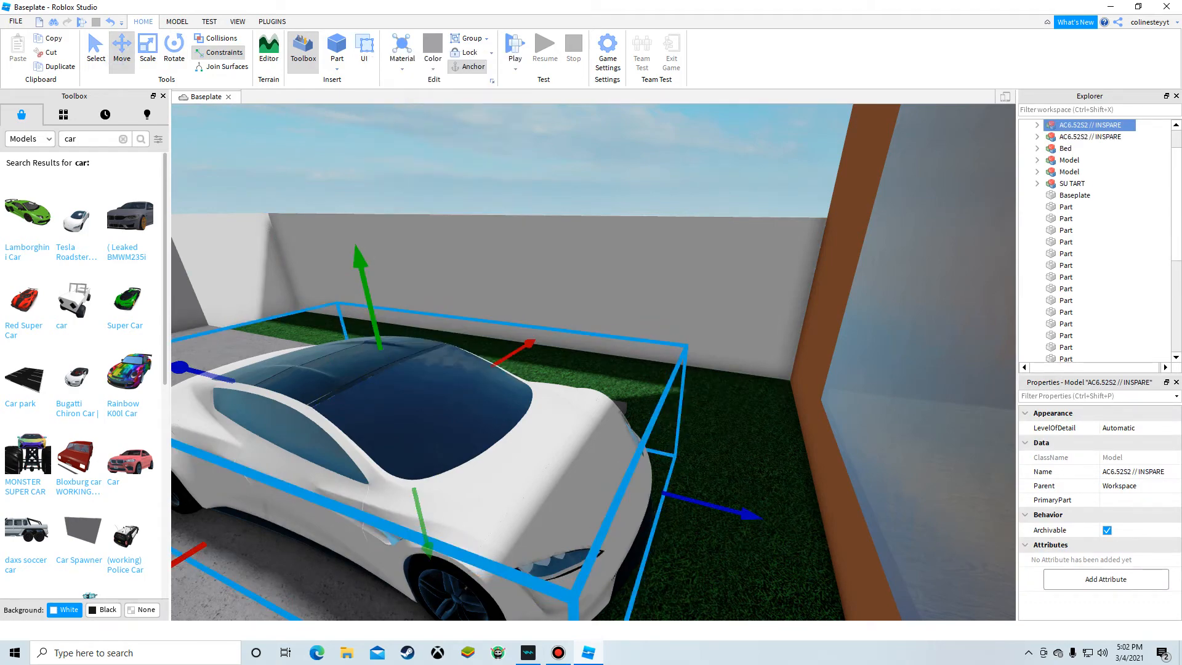
key(s)
drag(746, 514, 752, 321)
click(595, 125)
key(a)
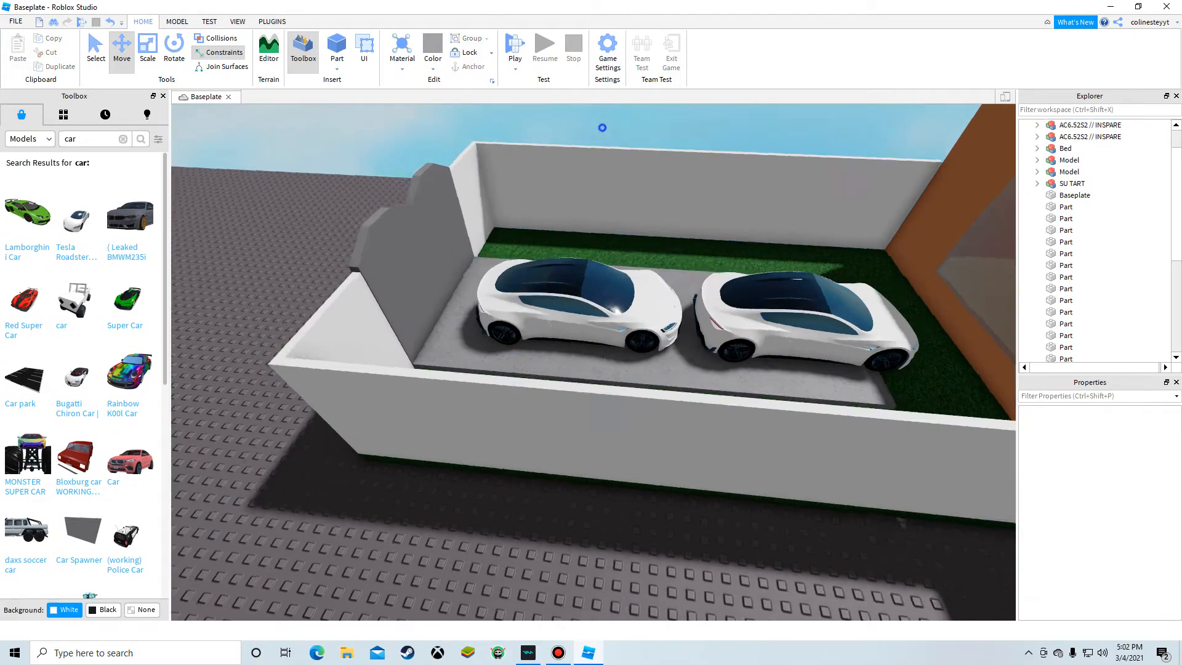
Step: Nudge one of the cars along the patio to line the two cars up
right_drag(601, 127, 825, 151)
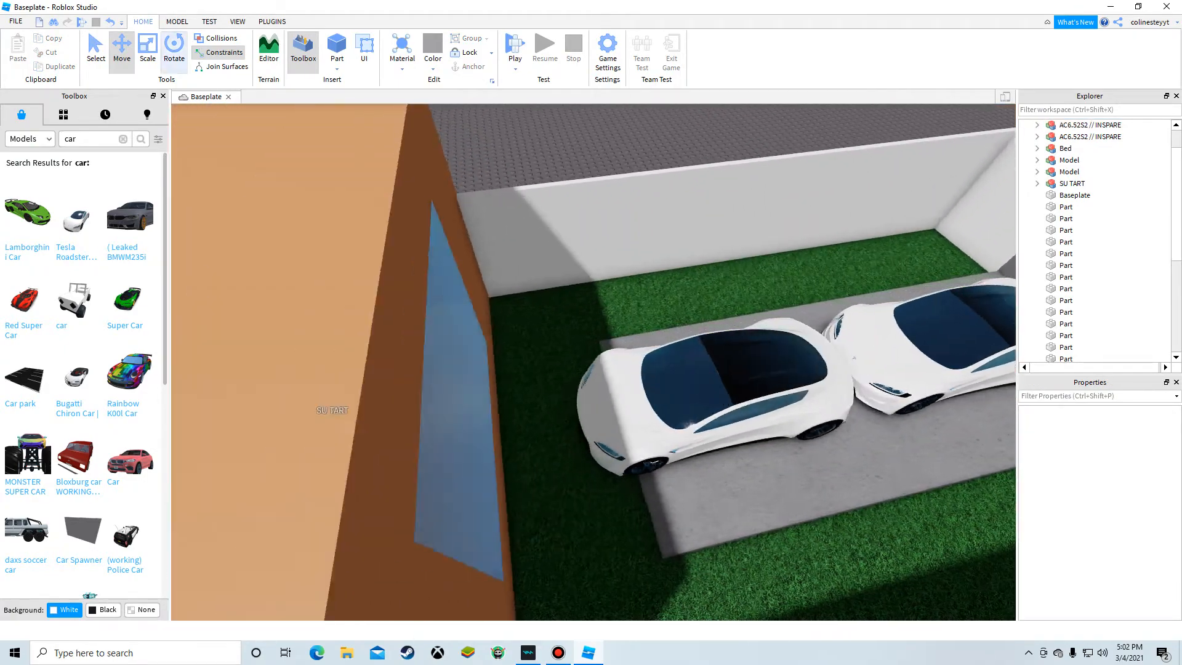
click(177, 23)
right_drag(320, 204, 622, 212)
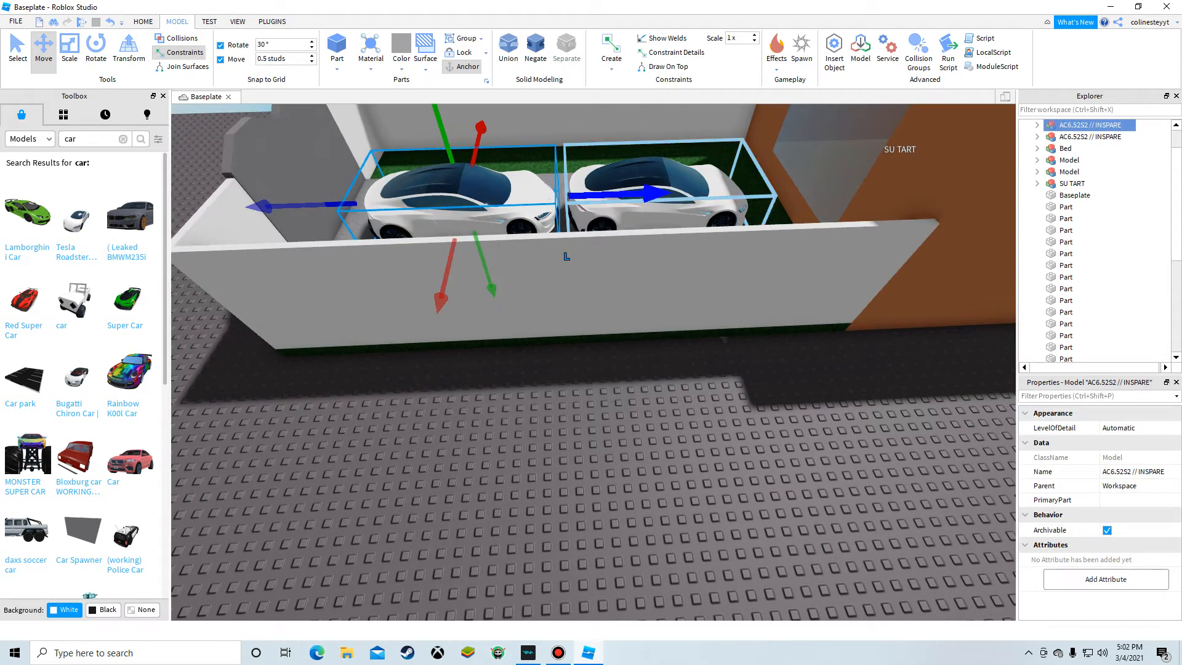
click(525, 422)
key(a)
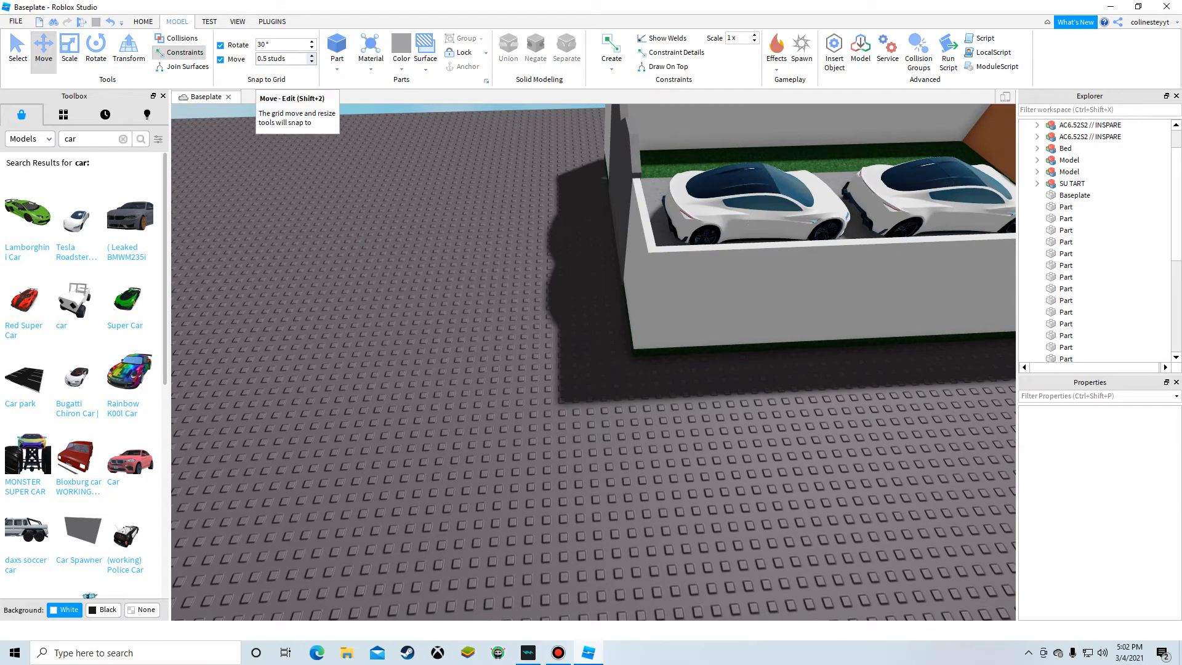
Step: Fly the camera around the yard and house to review the parked cars
key(w)
right_drag(324, 272, 400, 178)
key(a)
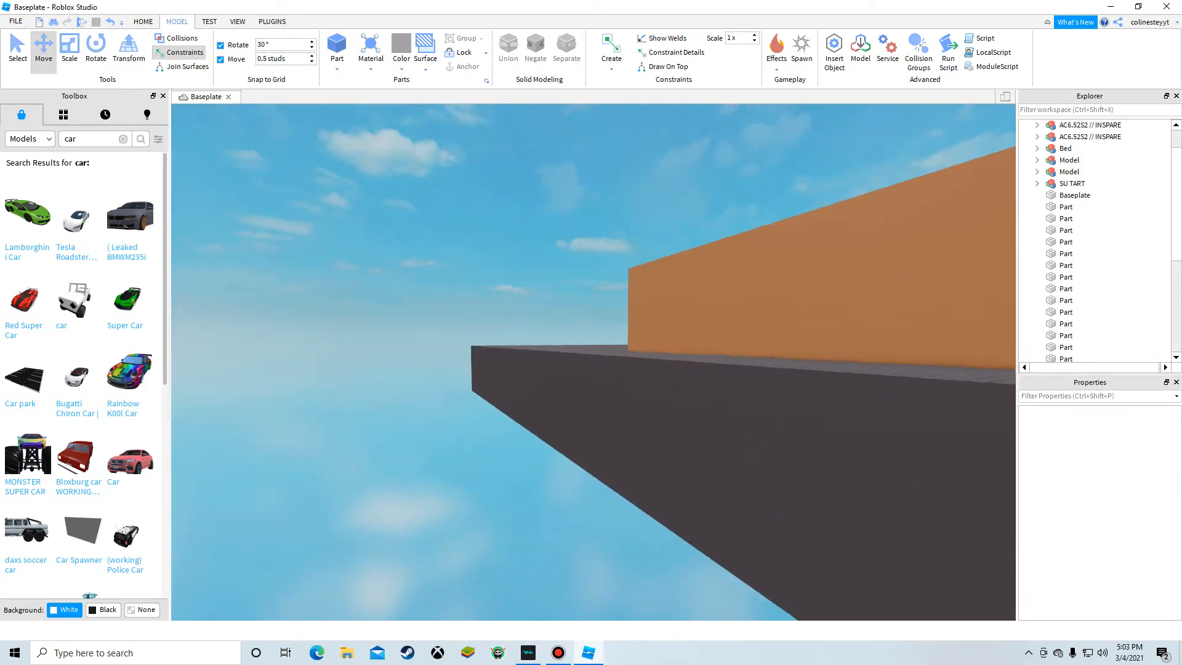
key(d)
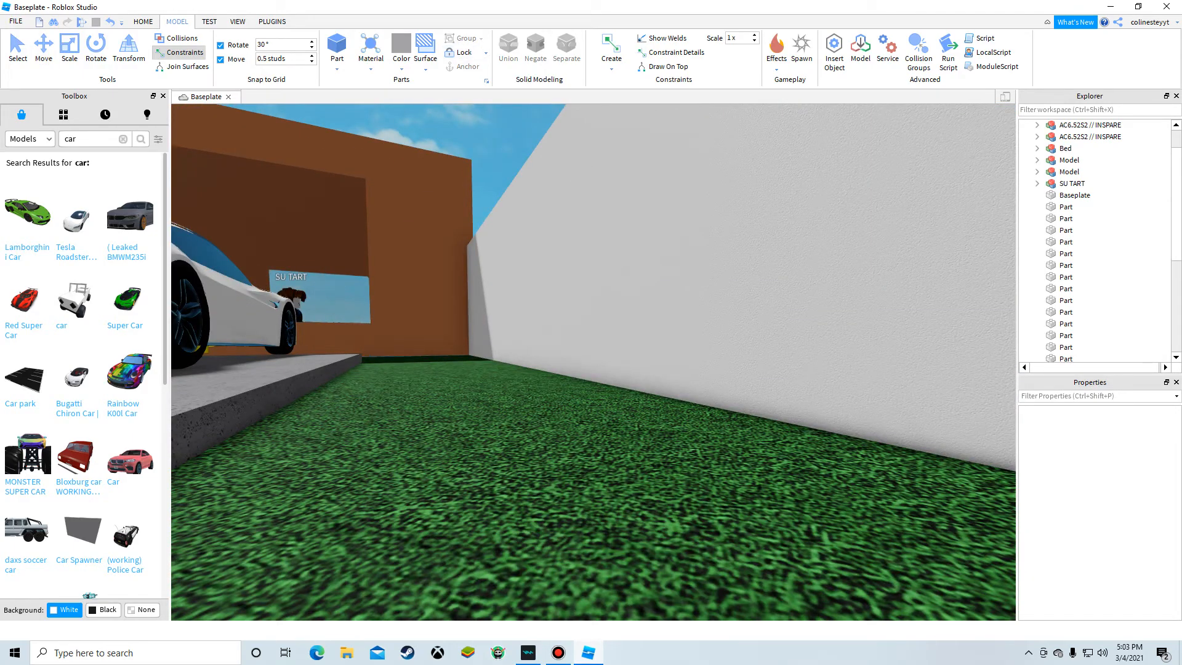
key(s)
right_drag(579, 139, 585, 148)
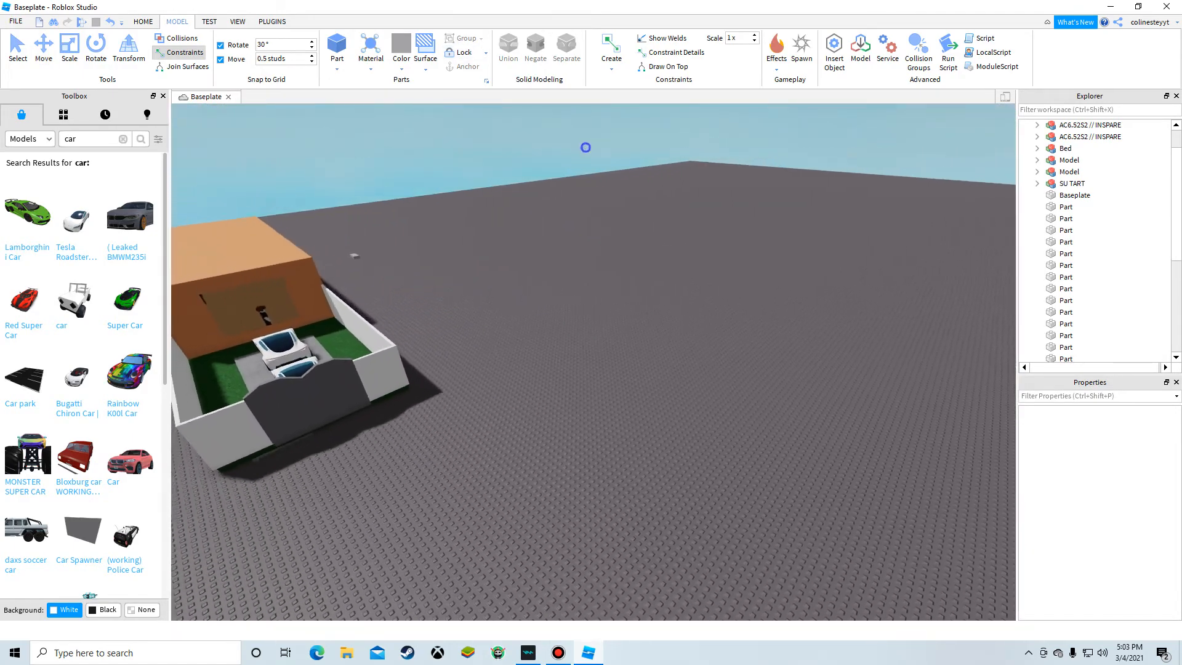
key(s)
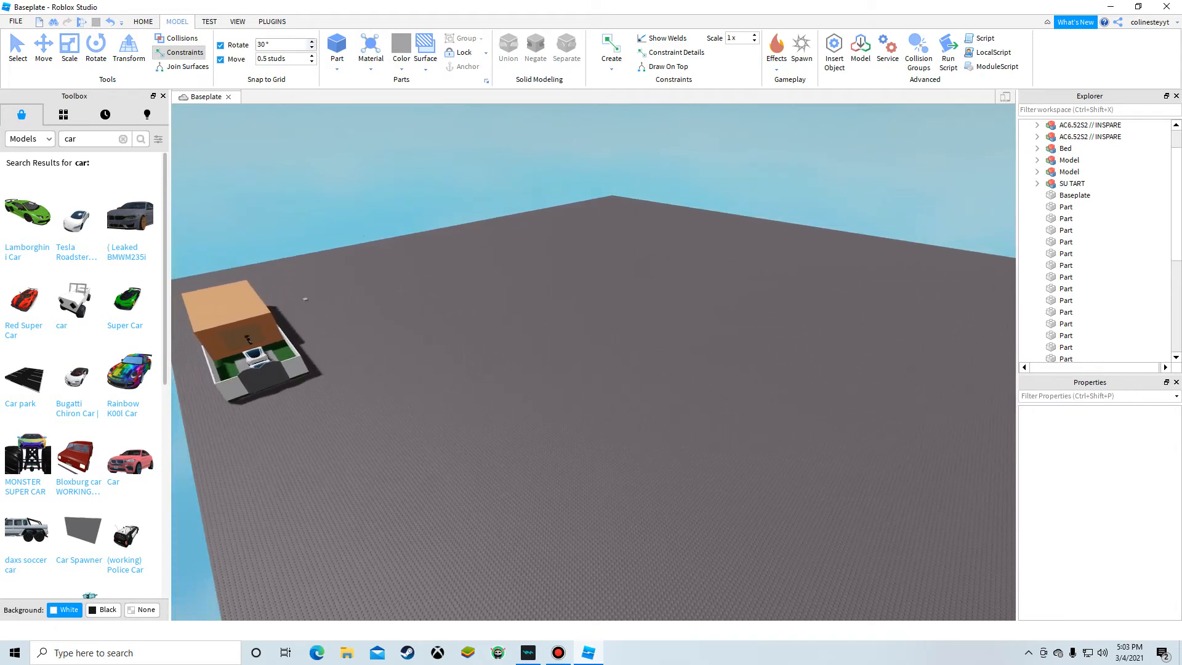
click(143, 22)
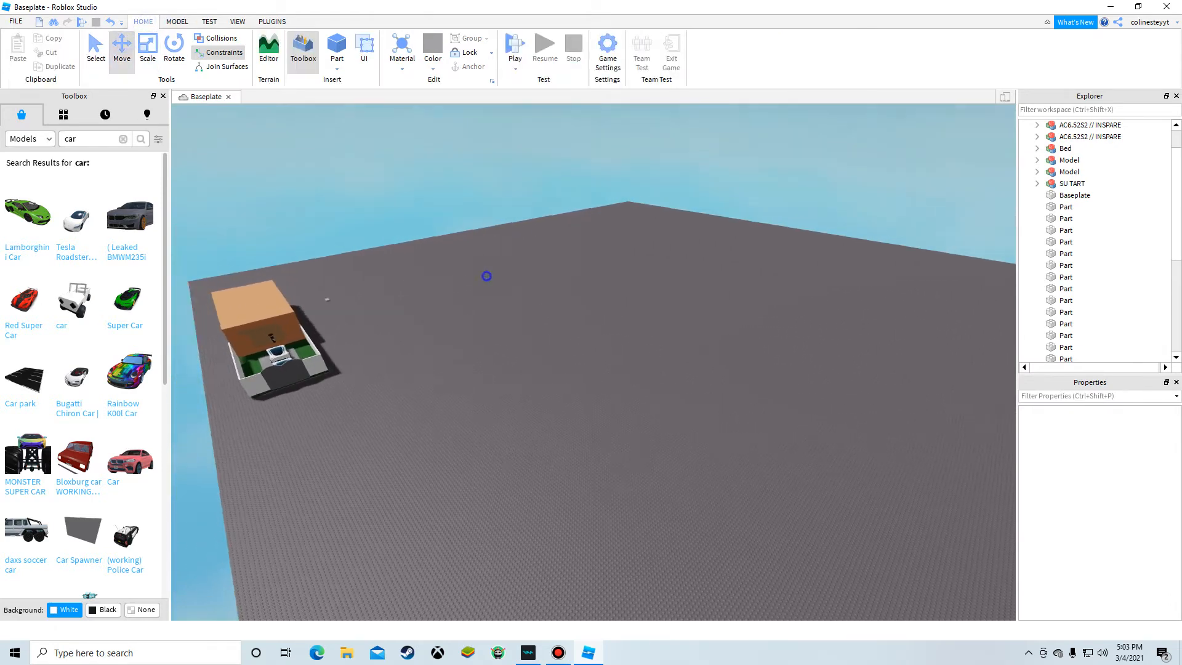
right_drag(486, 276, 467, 276)
Step: Select the car nearest the house and move it closer to the other car
key(w)
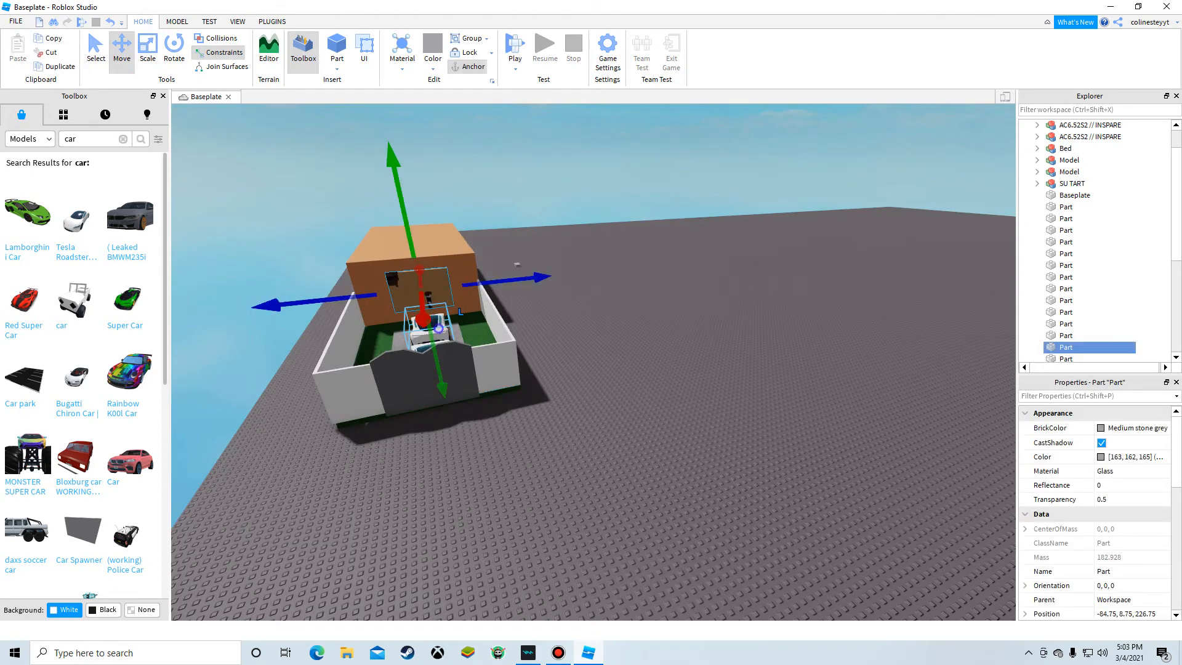
click(439, 328)
key(a)
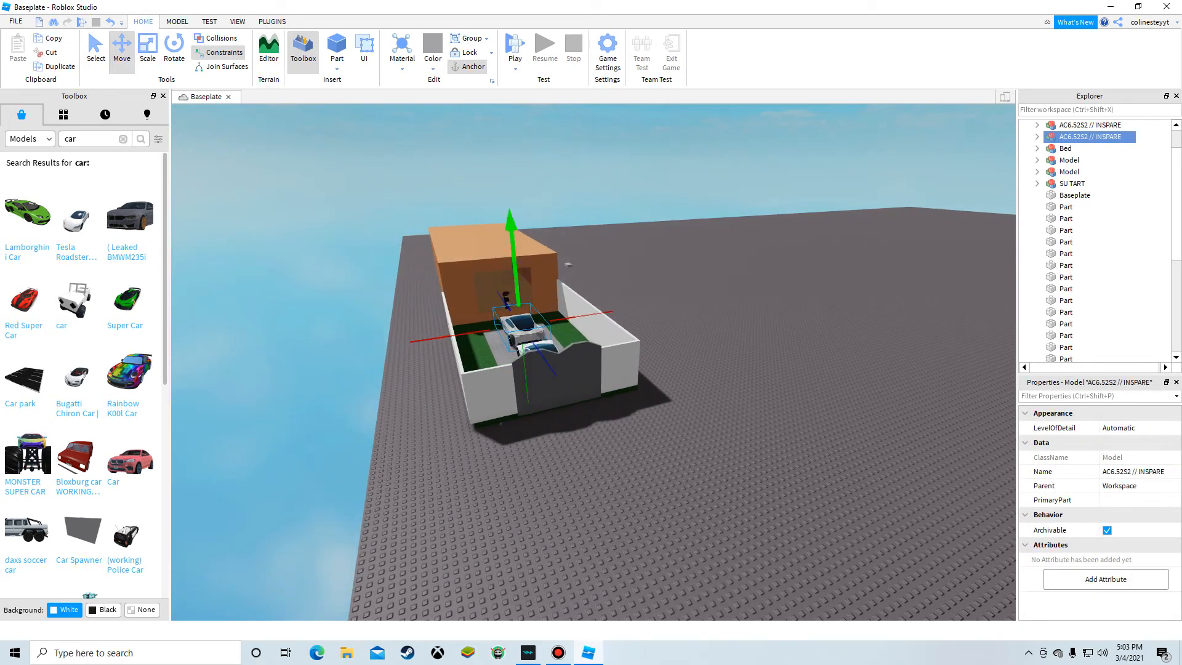
click(580, 123)
key(w)
key(w)
right_drag(554, 296, 606, 295)
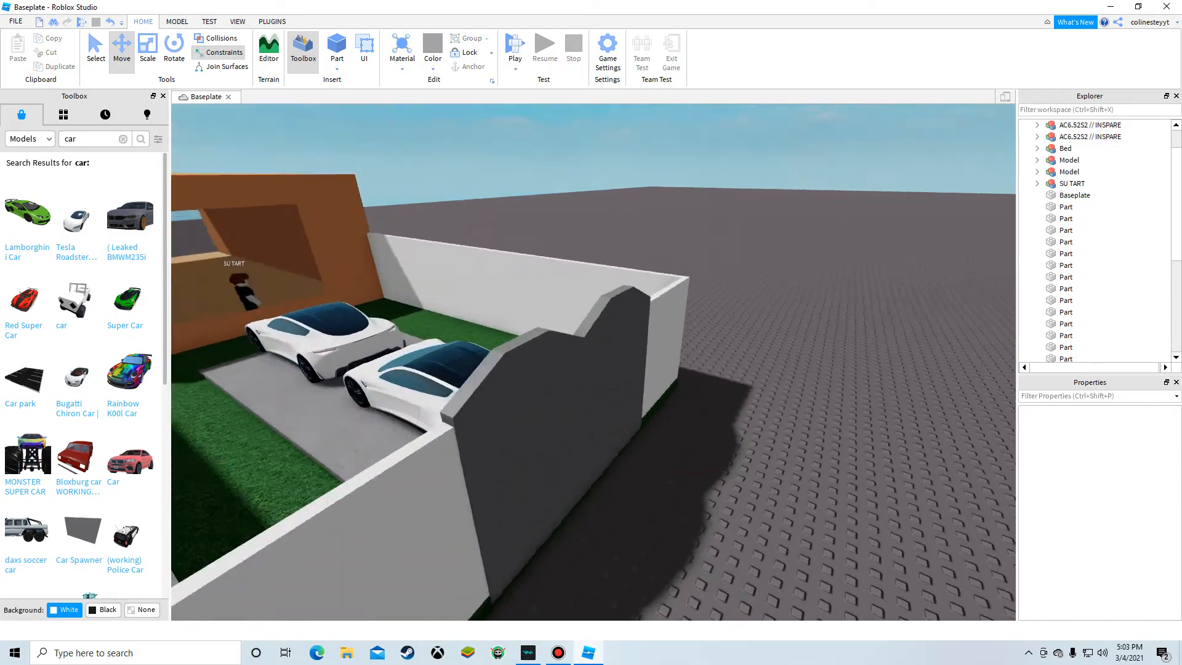
click(554, 298)
key(s)
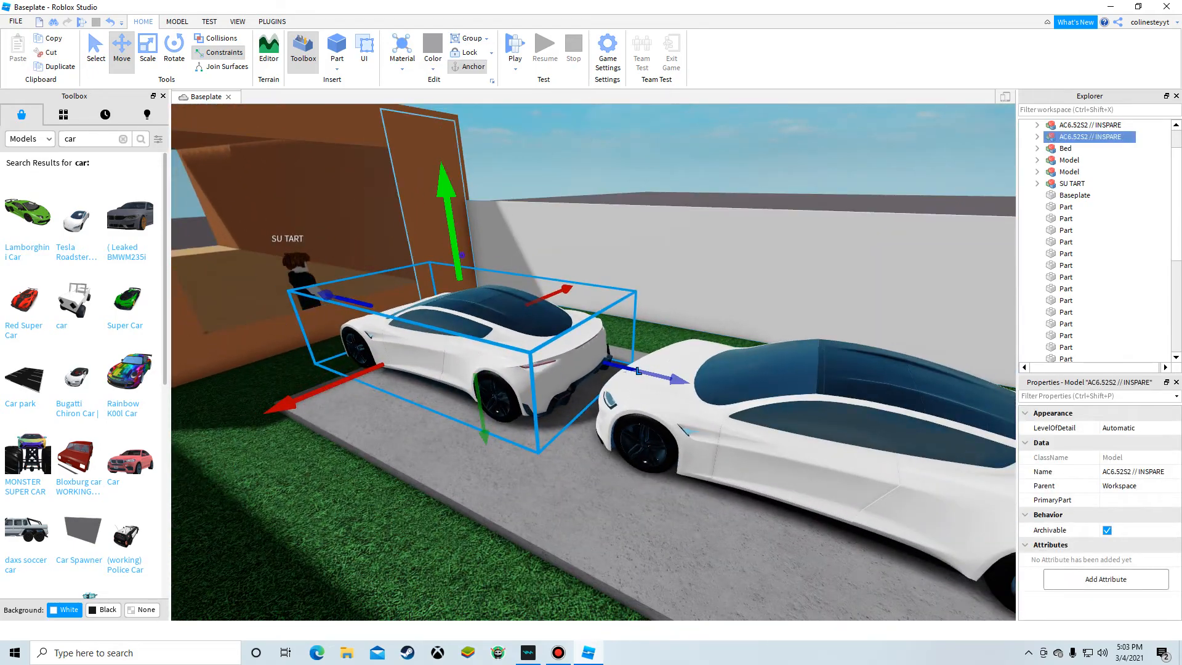
key(a)
right_drag(554, 298, 652, 307)
key(w)
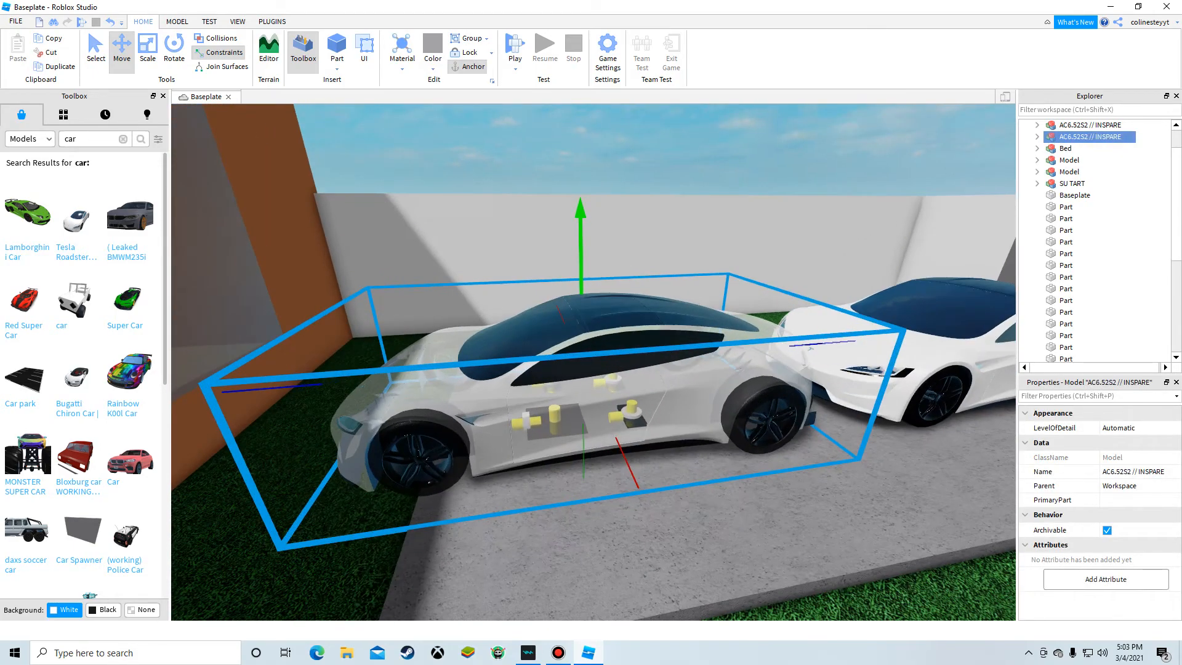
Step: Fly the camera over the patio, wall and yard to check how the two cars sit
key(s)
right_drag(505, 265, 628, 314)
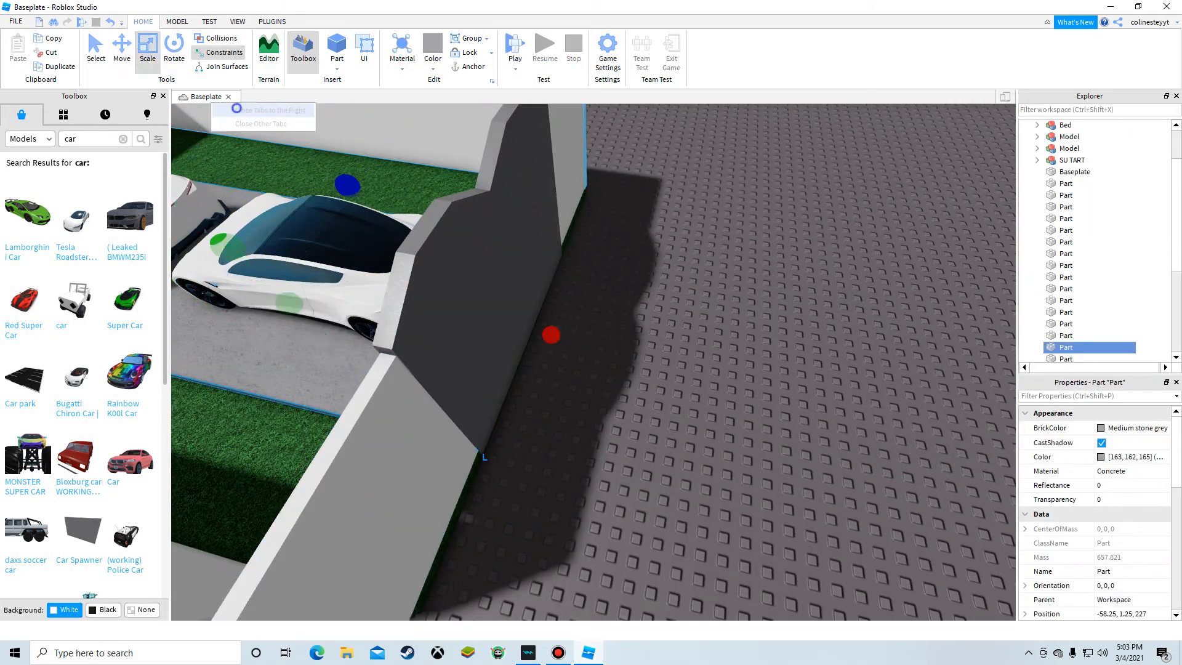
key(a)
right_drag(431, 234, 492, 252)
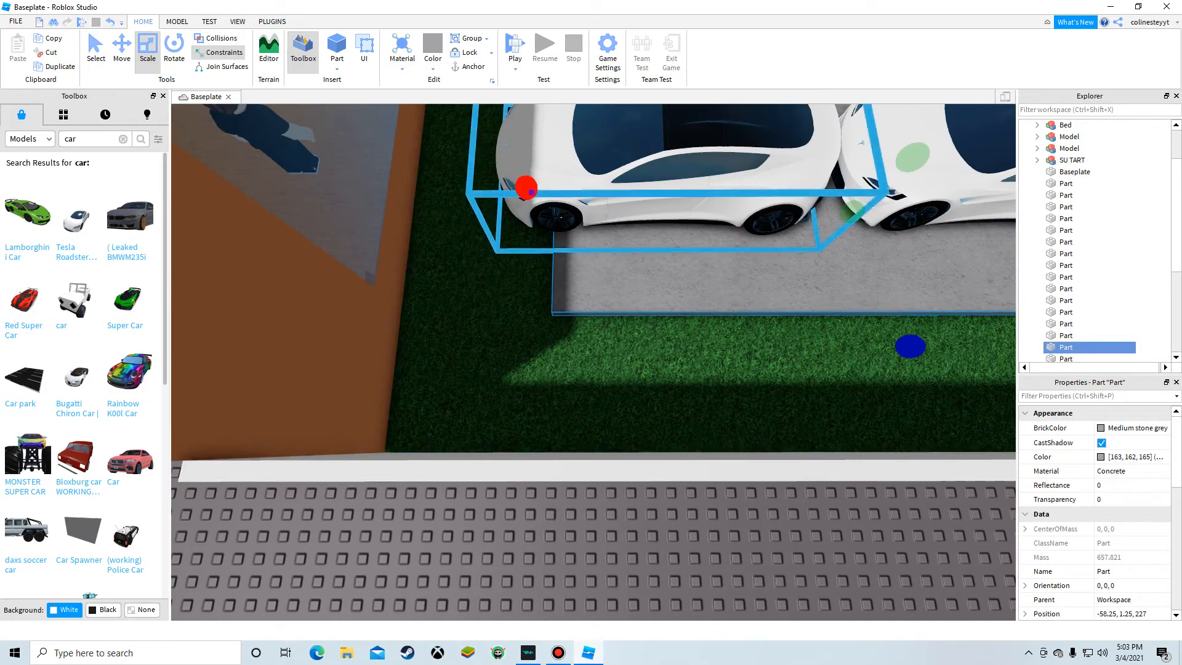
drag(532, 192, 449, 192)
key(d)
right_drag(591, 295, 1101, 231)
scroll(1102, 184, up, 2)
right_drag(1102, 185, 1090, 148)
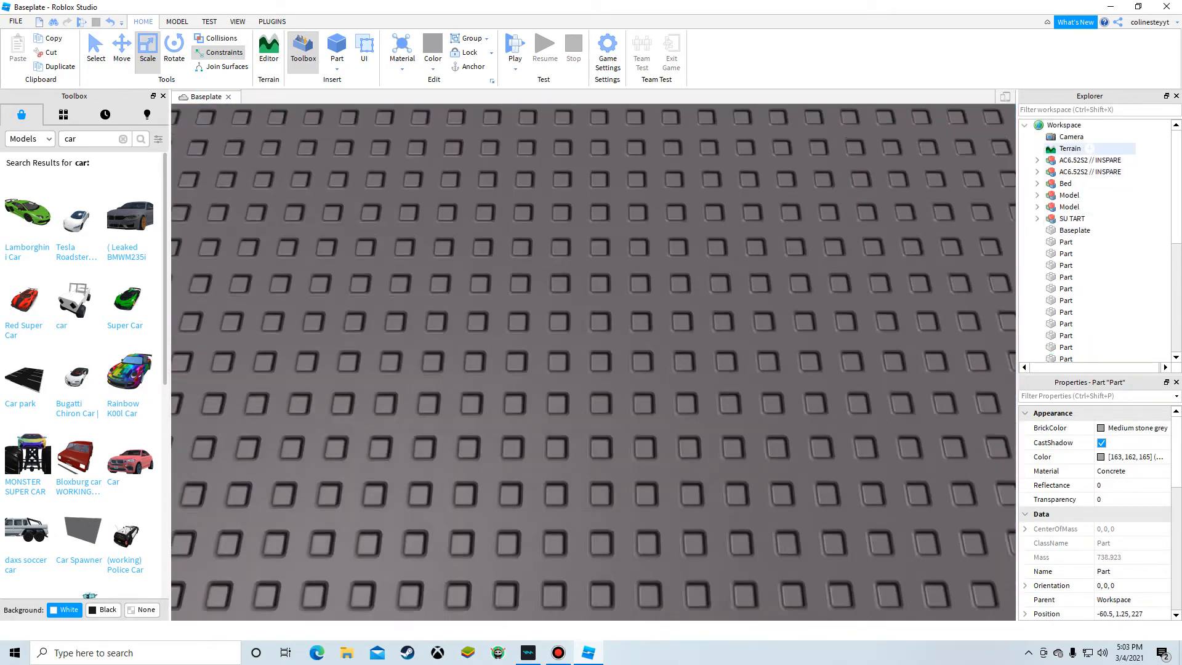
Step: Box-select every part of the house, yard and cars and group them into a single model
key(s)
click(1063, 125)
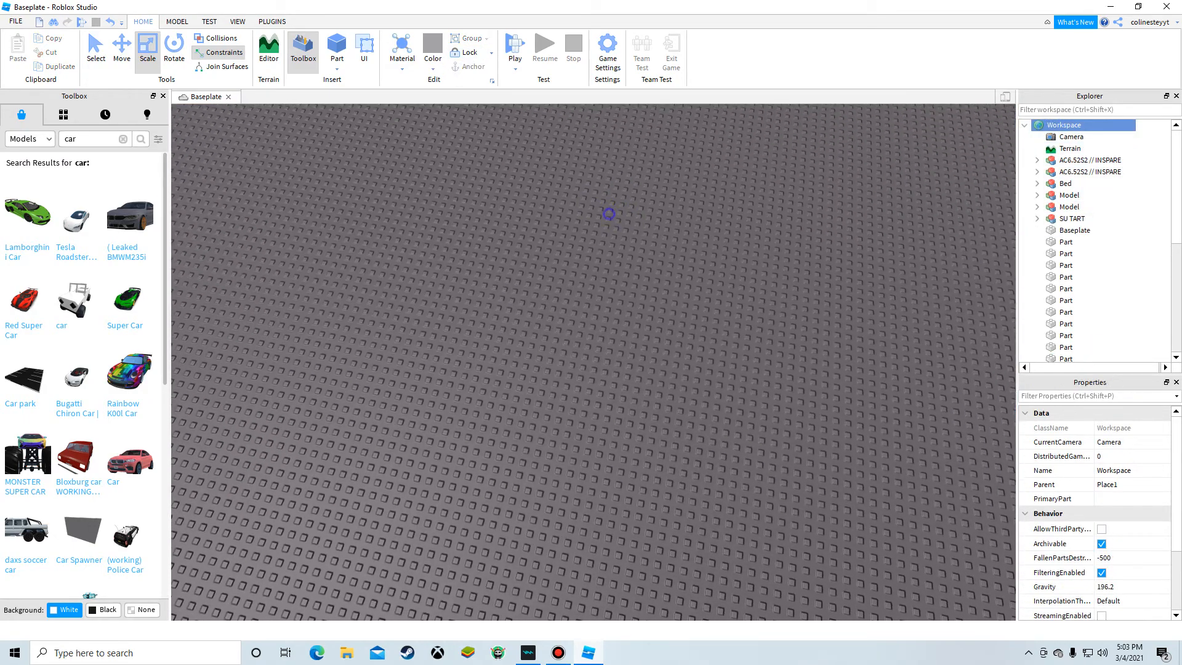
click(609, 213)
right_drag(609, 214, 640, 166)
key(w)
key(d)
key(w)
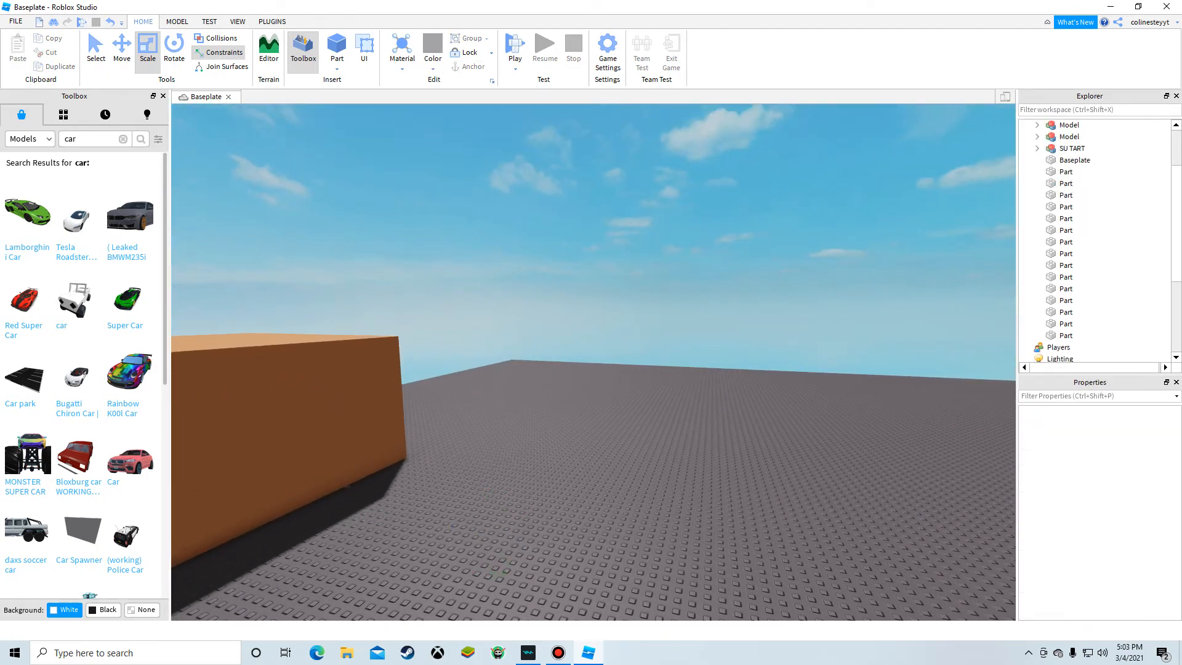
key(w)
right_drag(689, 424, 646, 480)
key(w)
key(s)
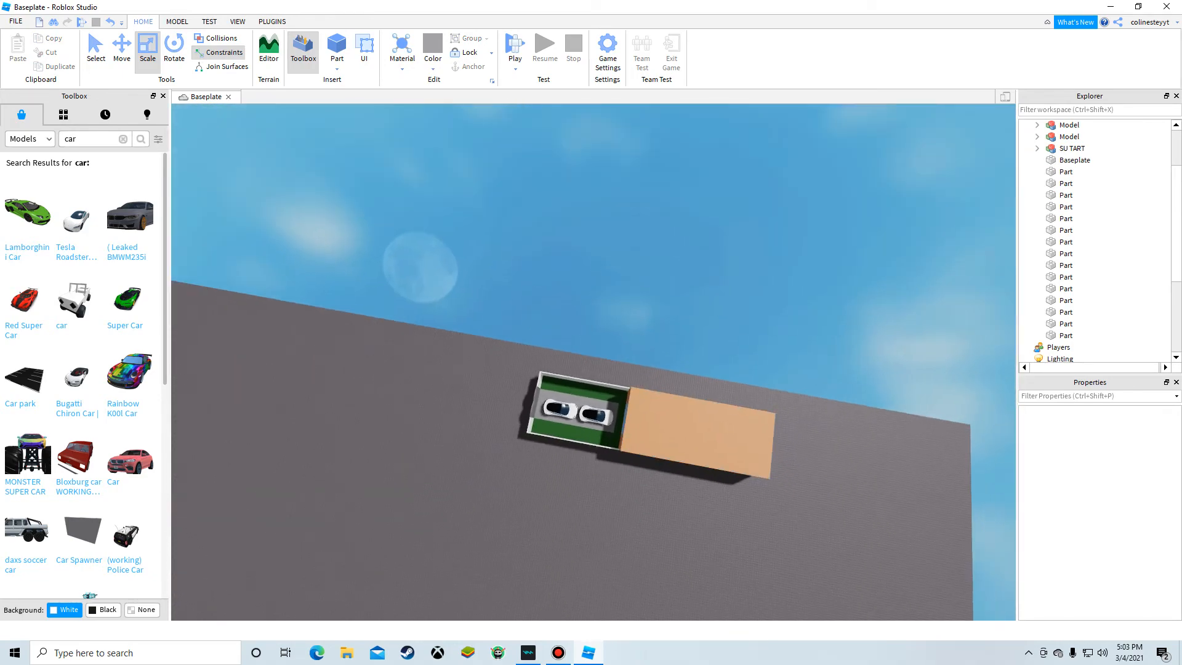
drag(252, 304, 885, 547)
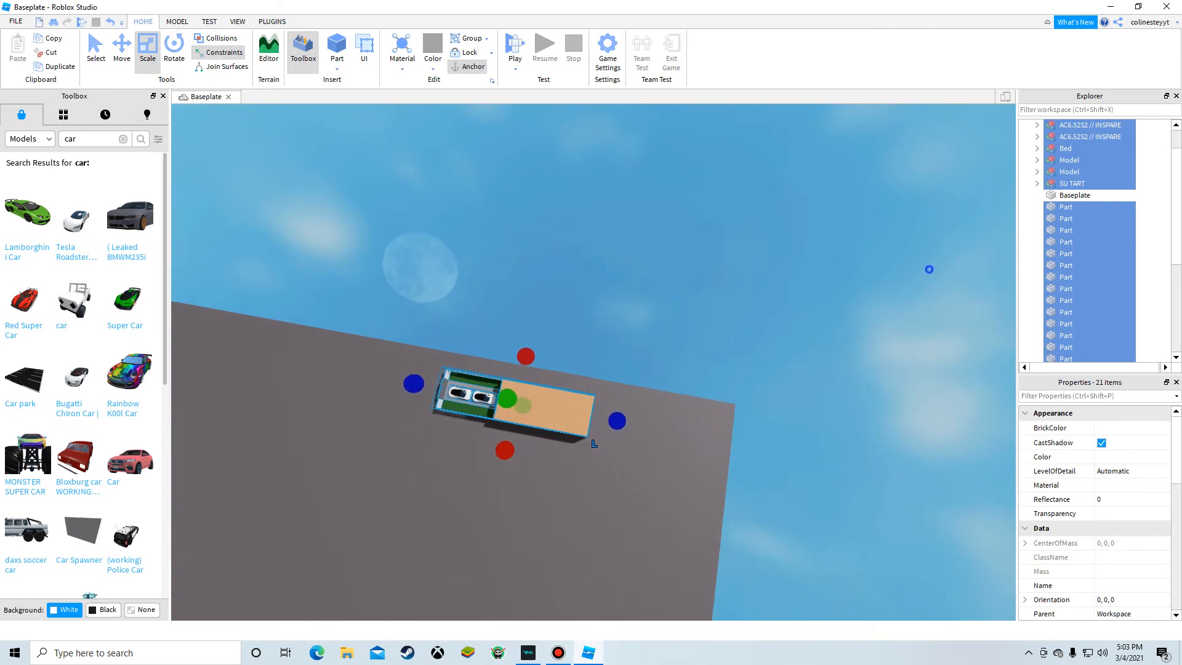
right_drag(555, 435, 563, 349)
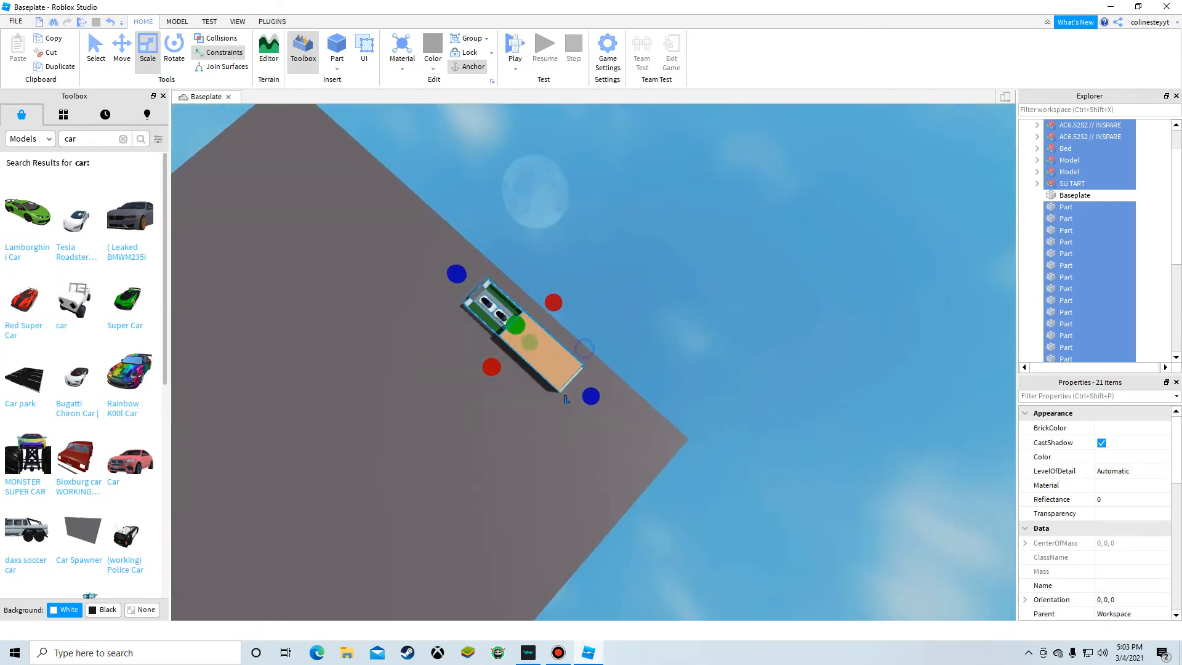
right_click(564, 350)
click(600, 122)
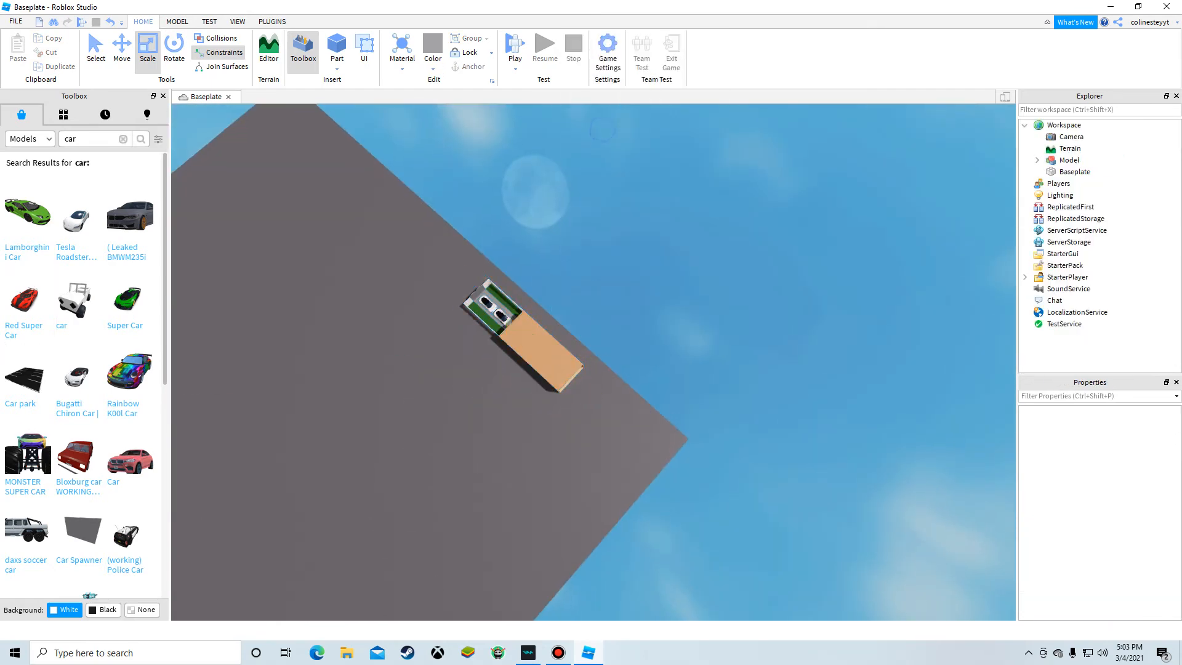
Step: Zoom and orbit around the whole build, then select the combined model
scroll(558, 277, up, 6)
right_drag(558, 276, 523, 233)
scroll(558, 277, up, 4)
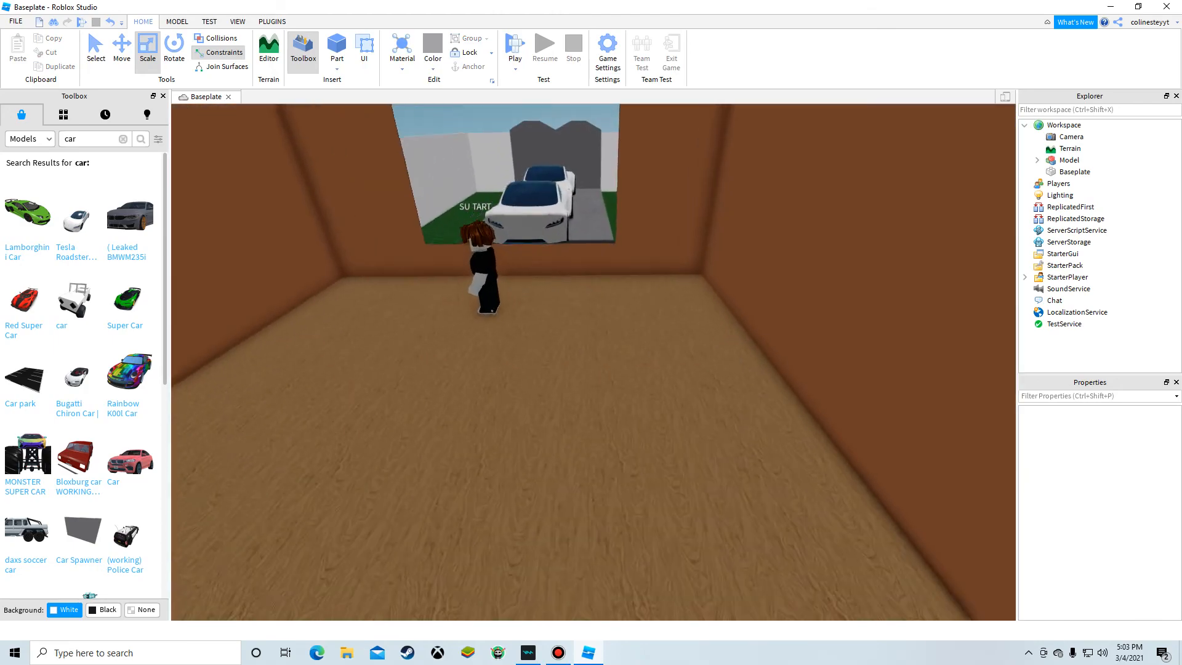
right_drag(558, 277, 554, 246)
scroll(640, 351, up, 4)
right_drag(640, 351, 523, 468)
scroll(640, 351, down, 10)
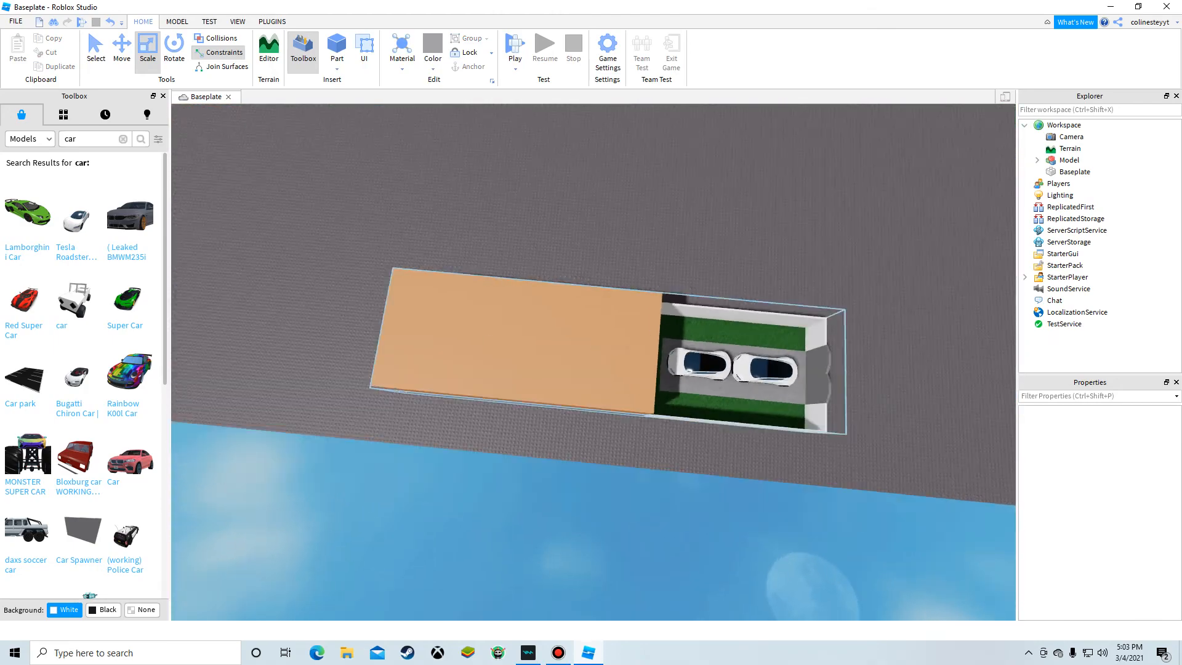
scroll(677, 348, up, 5)
right_drag(640, 322, 443, 240)
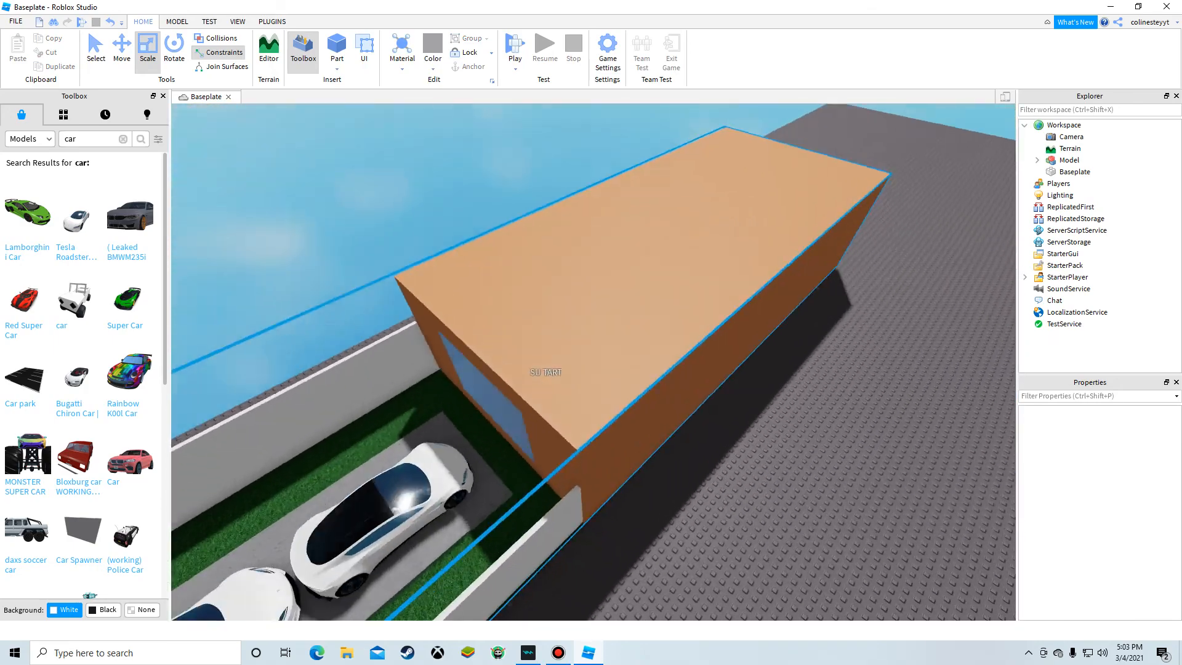
click(640, 322)
scroll(641, 322, down, 8)
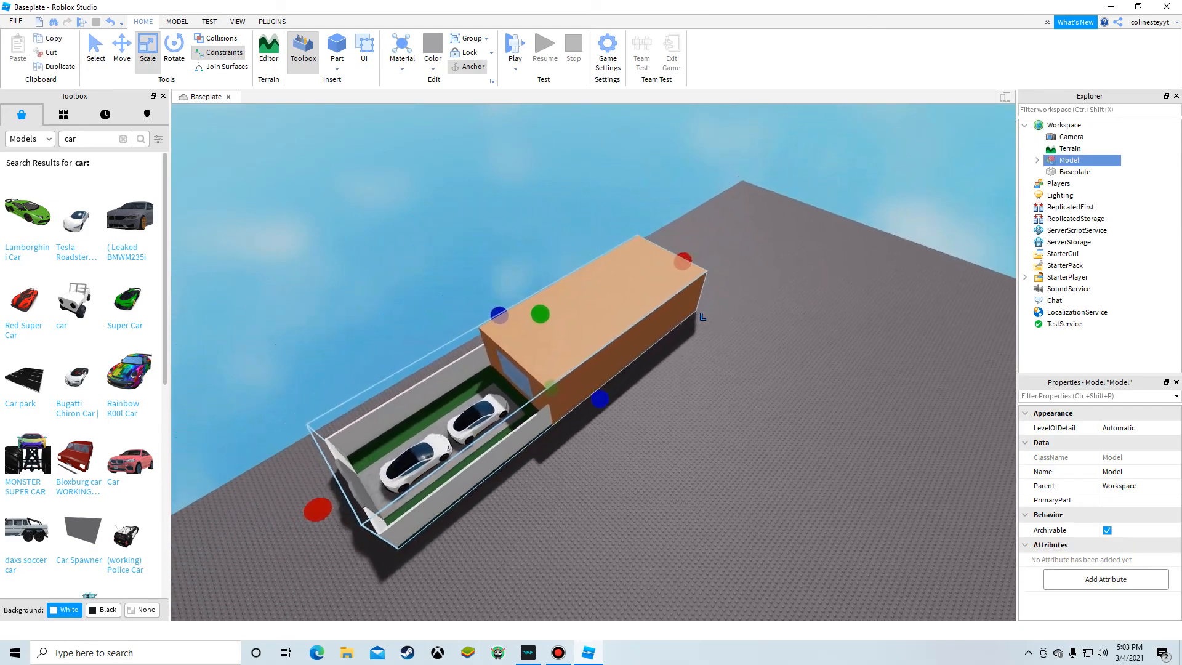